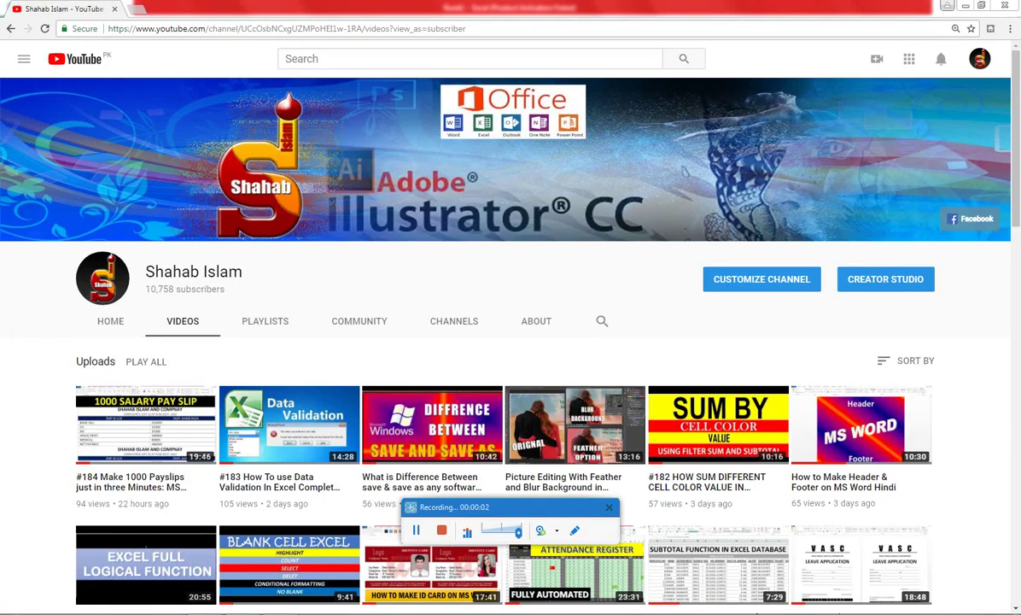
Switch to the empty Excel workbook and enter 80 in A3.
{"action": "left_click", "coordinate": [444, 529]}
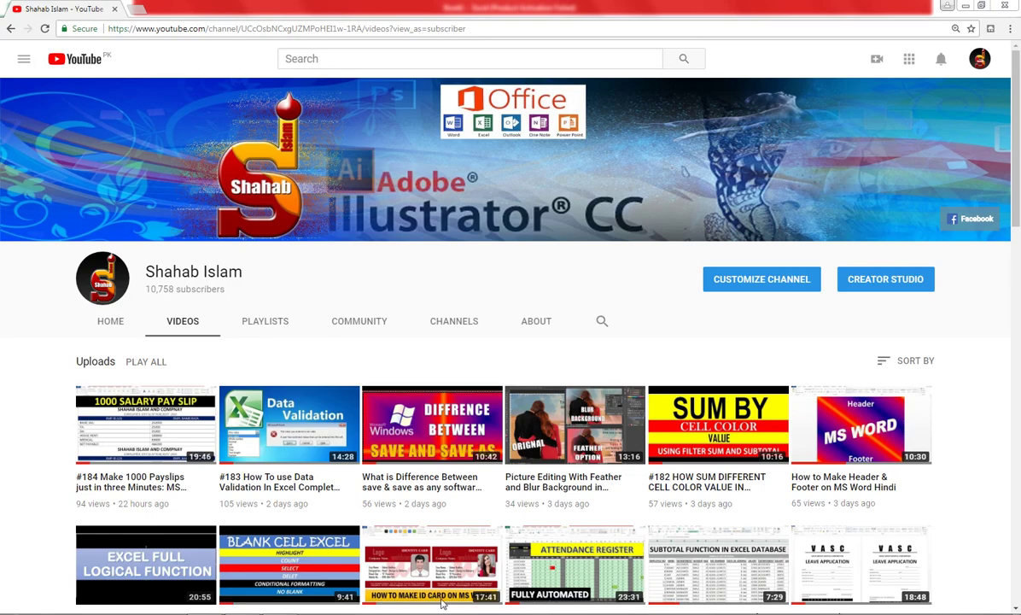
{"action": "key", "text": "alt+Tab"}
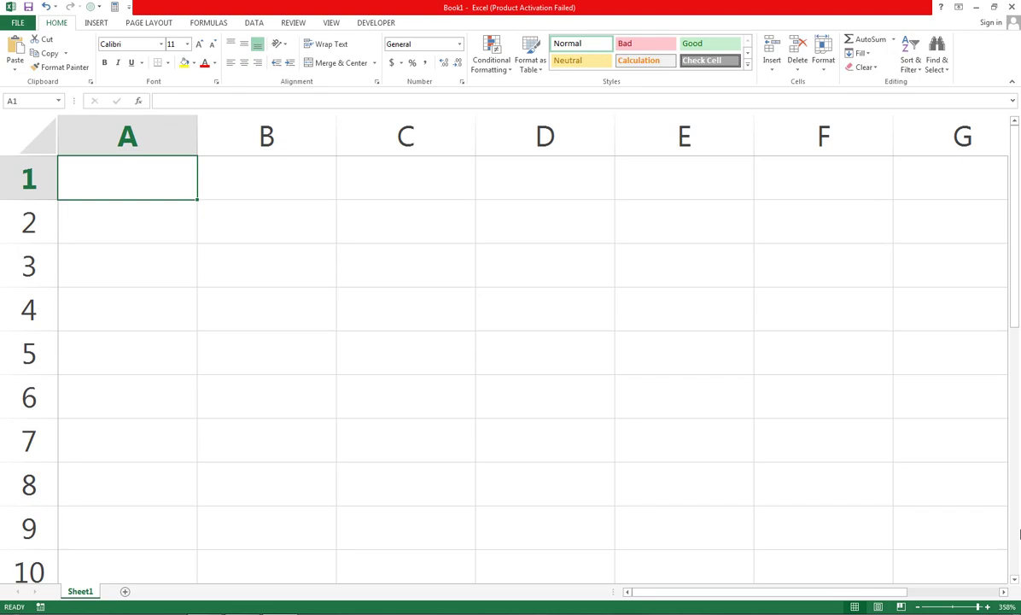
{"action": "key", "text": "Down"}
{"action": "key", "text": "Down"}
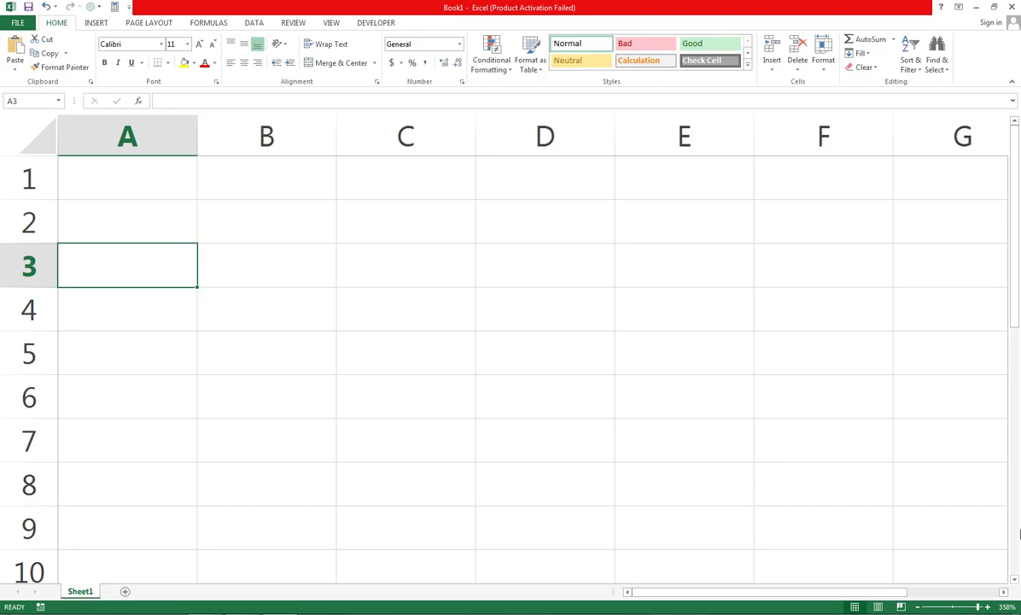
{"action": "type", "text": "80"}
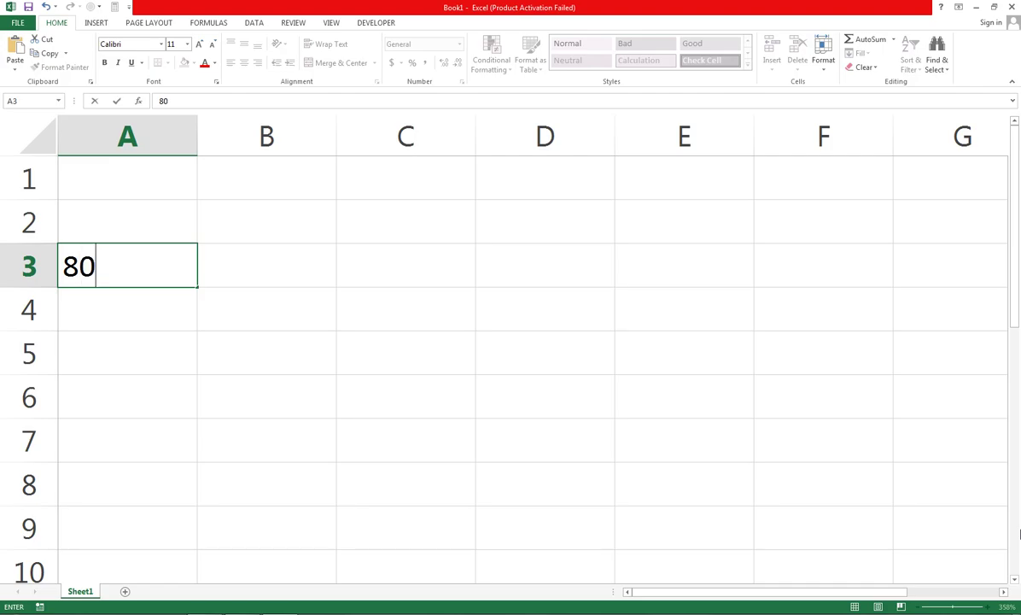
{"action": "key", "text": "Return"}
Enter the label CHECK in B1 and 100 in C1.
{"action": "key", "text": "Right"}
{"action": "key", "text": "Up"}
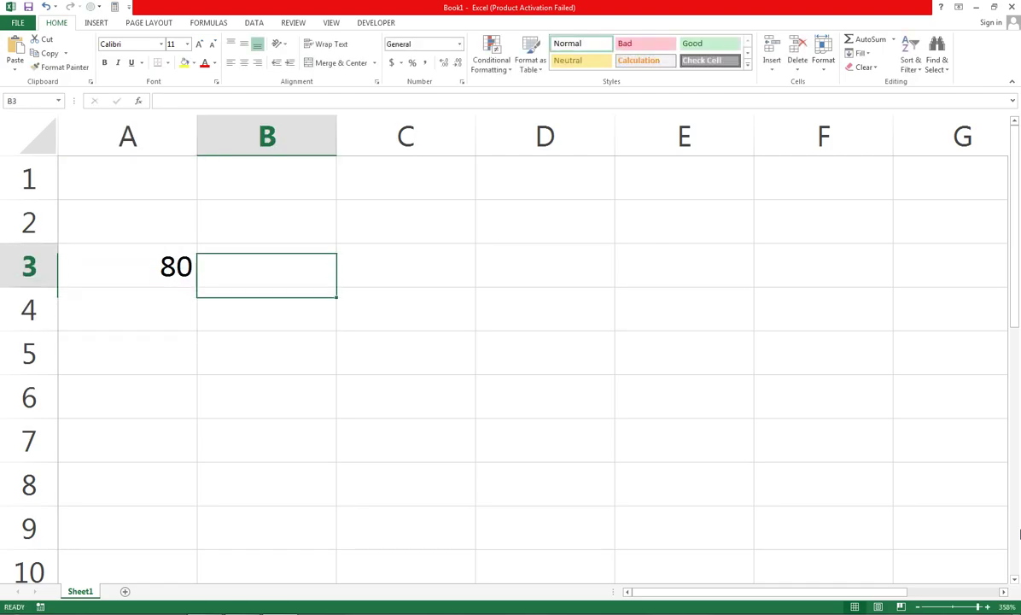
{"action": "key", "text": "Up"}
{"action": "key", "text": "Up"}
{"action": "type", "text": "CHECK"}
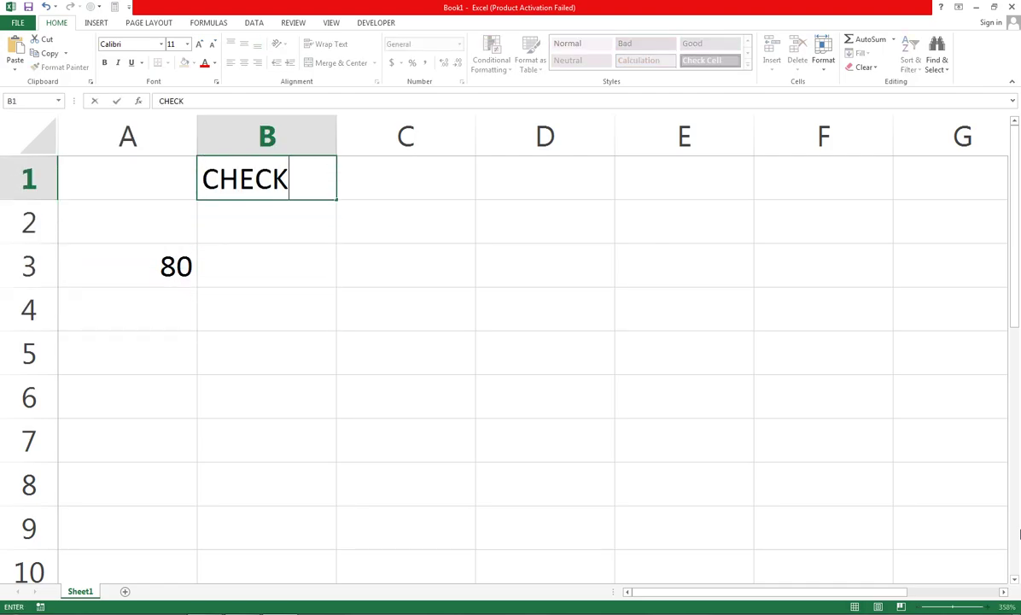
{"action": "key", "text": "Tab"}
{"action": "type", "text": "10"}
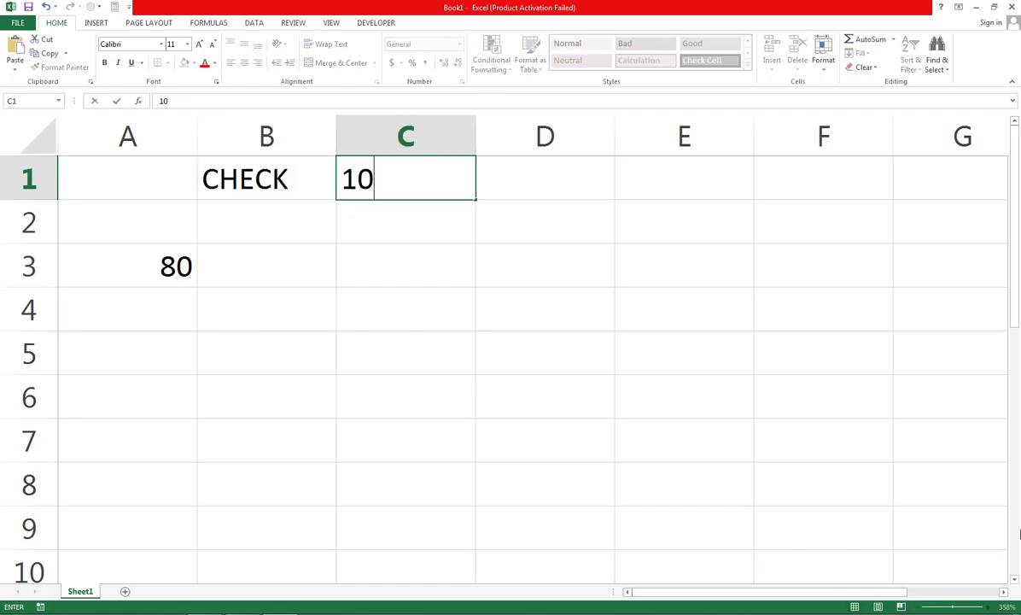
{"action": "type", "text": "0"}
{"action": "key", "text": "Return"}
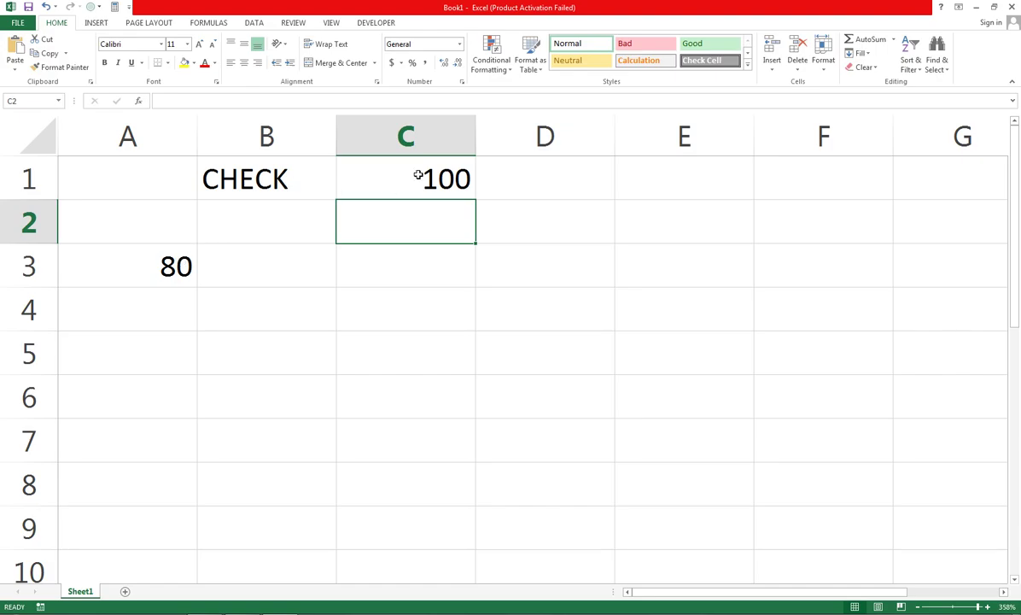
Enter YES in C2 and NO in D2.
{"action": "left_click", "coordinate": [510, 183]}
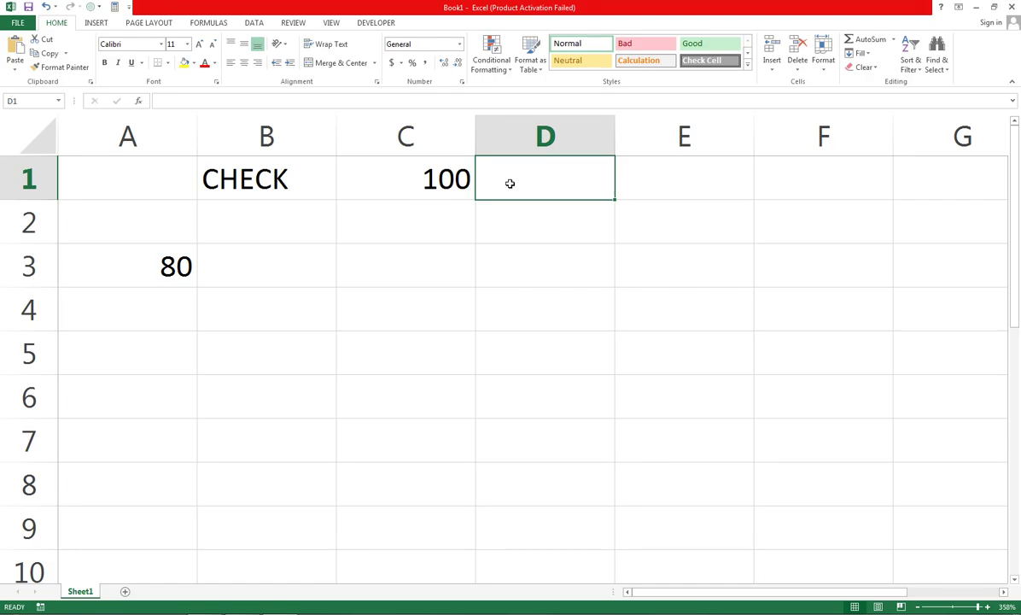
{"action": "key", "text": "Down"}
{"action": "key", "text": "Left"}
{"action": "type", "text": "YEDS"}
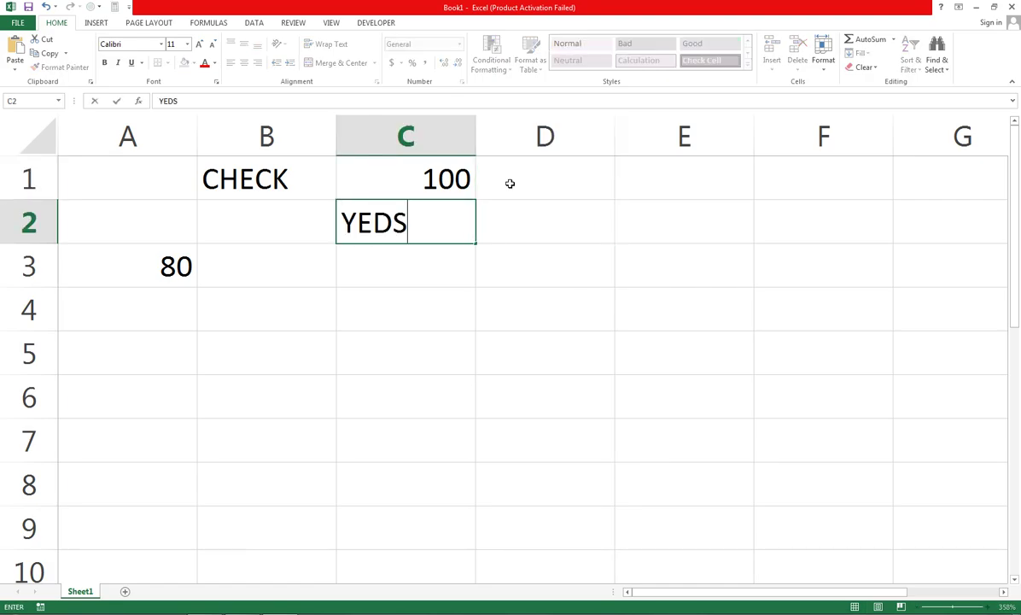
{"action": "key", "text": "BackSpace"}
{"action": "key", "text": "BackSpace"}
{"action": "type", "text": "S"}
{"action": "key", "text": "Tab"}
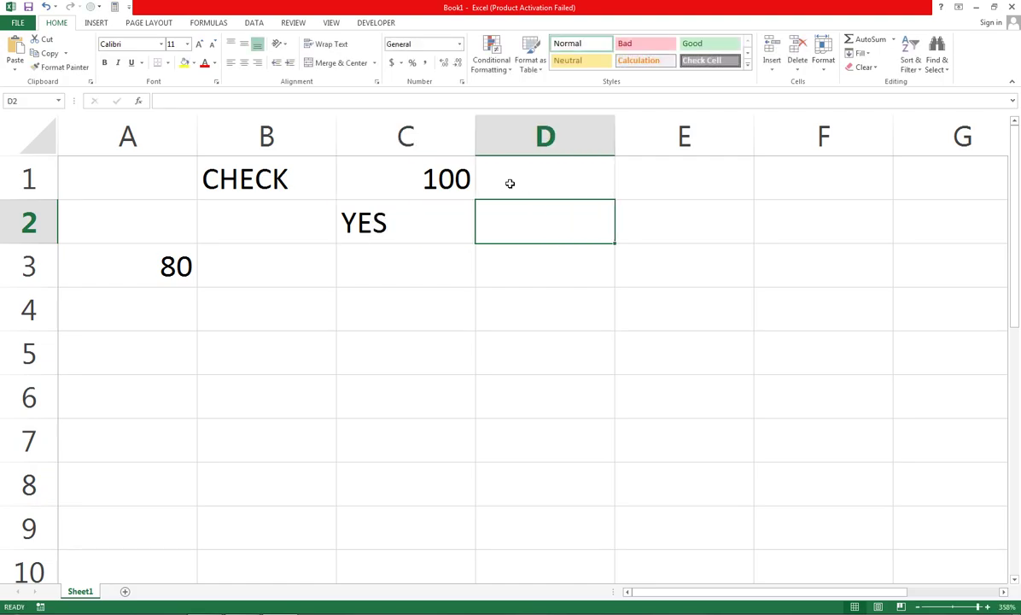
{"action": "left_click", "coordinate": [510, 183]}
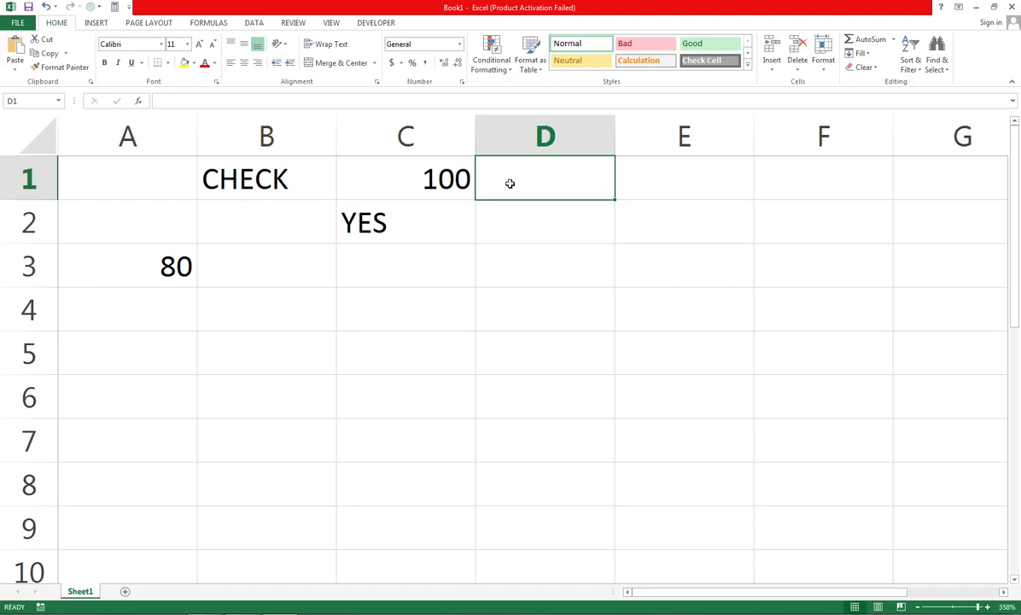
{"action": "key", "text": "Down"}
{"action": "type", "text": "N"}
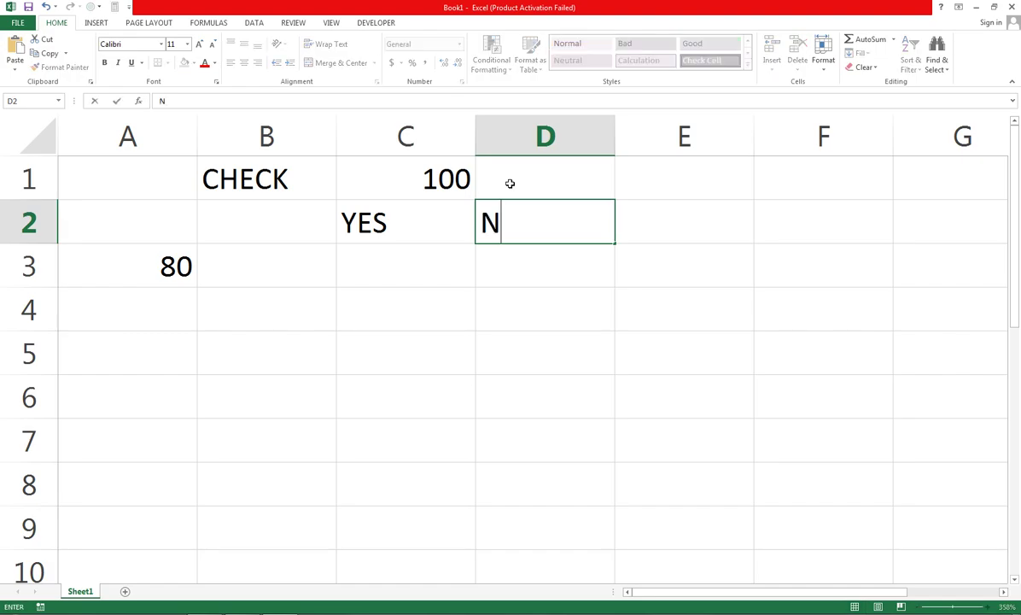
{"action": "type", "text": "O"}
{"action": "key", "text": "Return"}
Fill A4:A8 with 40, 50, 100, 80 and 90, correcting A6 from 60 to 100.
{"action": "key", "text": "Down"}
{"action": "key", "text": "Left"}
{"action": "key", "text": "Left"}
{"action": "key", "text": "Left"}
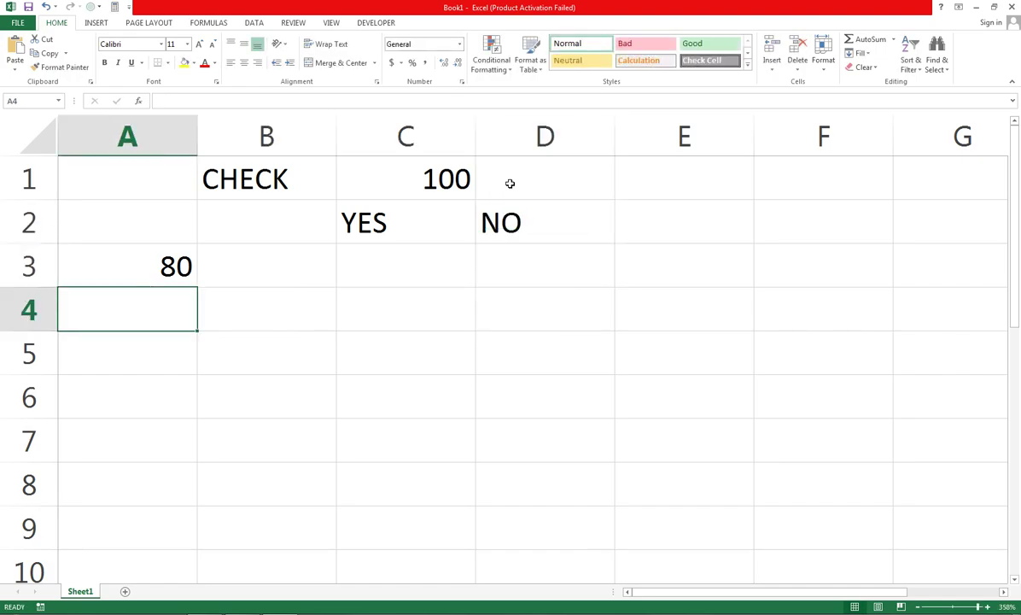
{"action": "type", "text": "40"}
{"action": "key", "text": "Return"}
{"action": "type", "text": "50"}
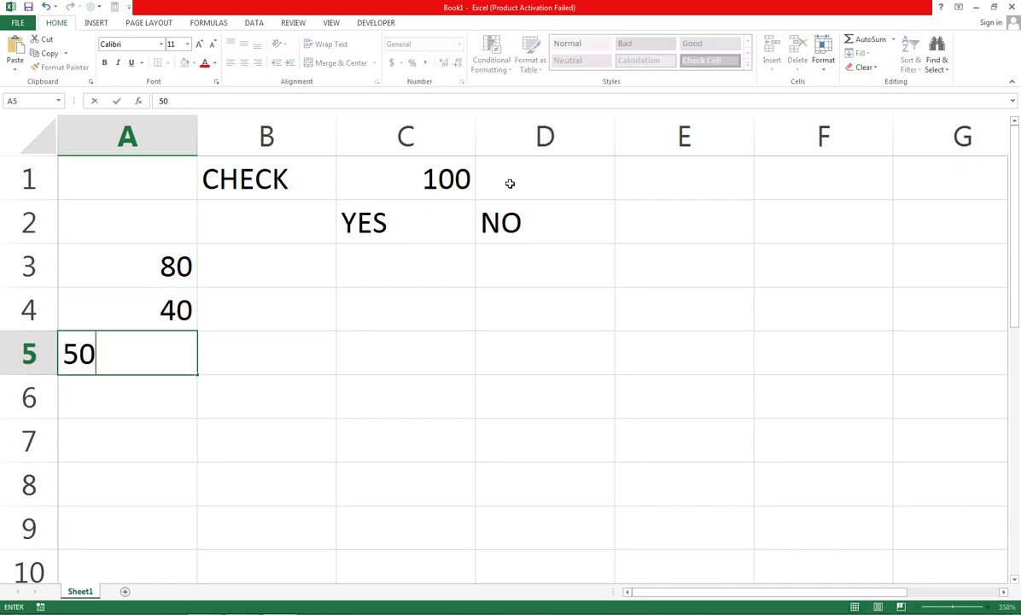
{"action": "key", "text": "Return"}
{"action": "type", "text": "60"}
{"action": "key", "text": "Return"}
{"action": "type", "text": "80"}
{"action": "key", "text": "Return"}
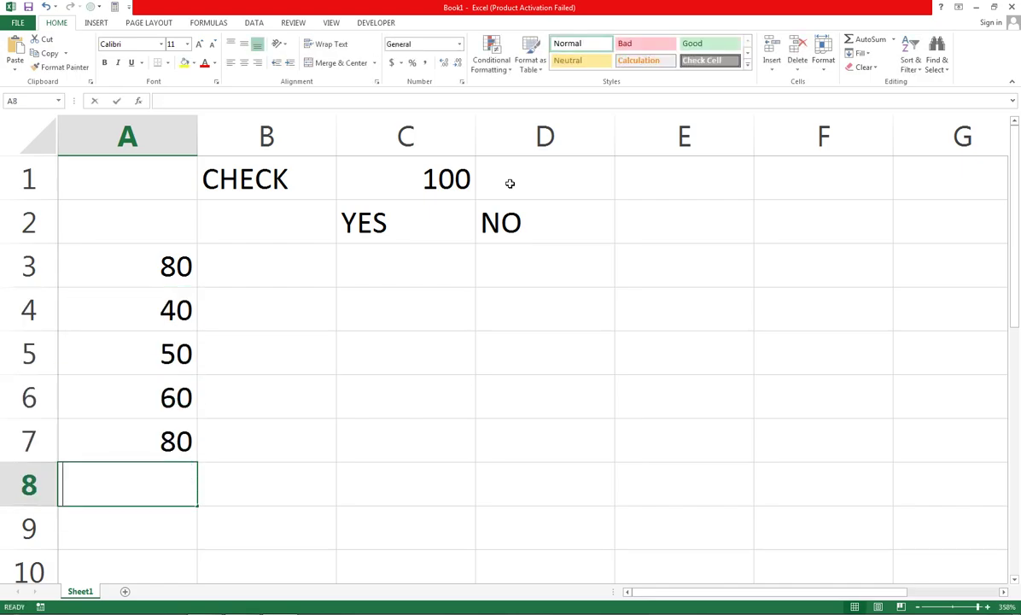
{"action": "type", "text": "90"}
{"action": "key", "text": "ctrl+Return"}
{"action": "key", "text": "Right"}
{"action": "key", "text": "Up"}
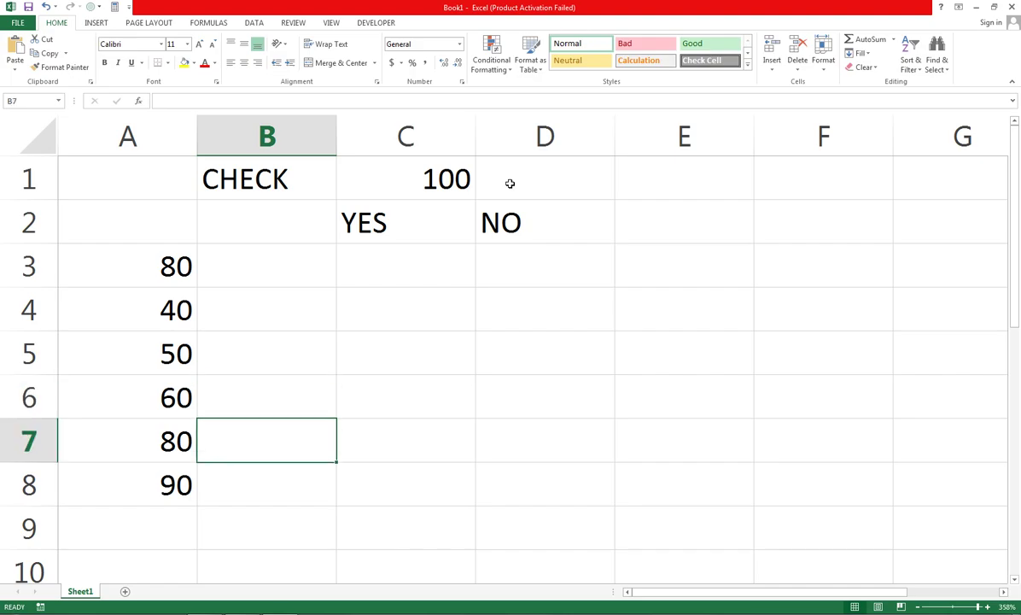
{"action": "key", "text": "Left"}
{"action": "key", "text": "Up"}
{"action": "type", "text": "100"}
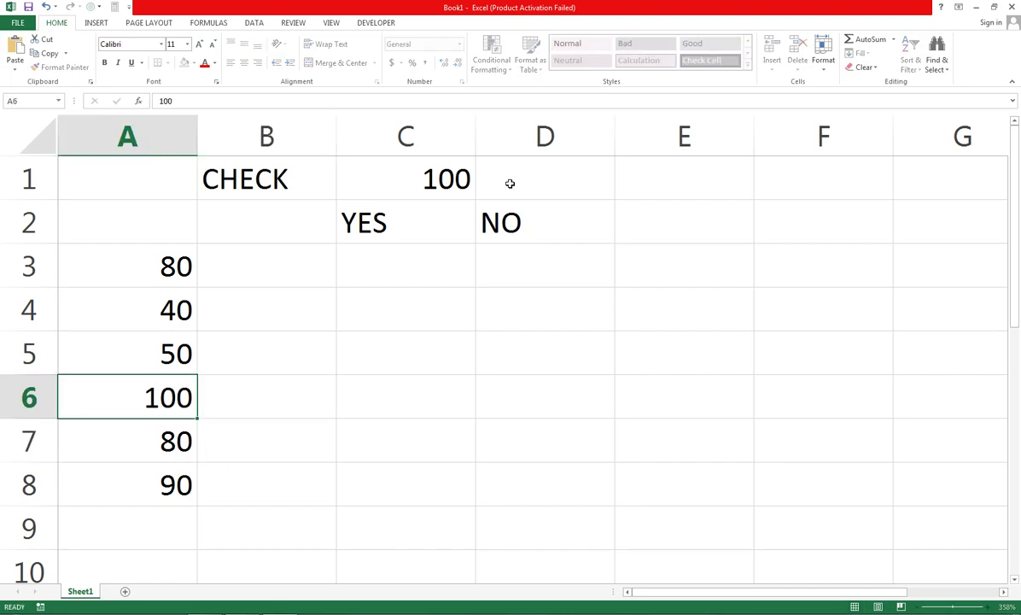
{"action": "key", "text": "Return"}
Format the header block B1:D2 with a black fill and white text.
{"action": "left_click_drag", "start_coordinate": [286, 178], "coordinate": [491, 209]}
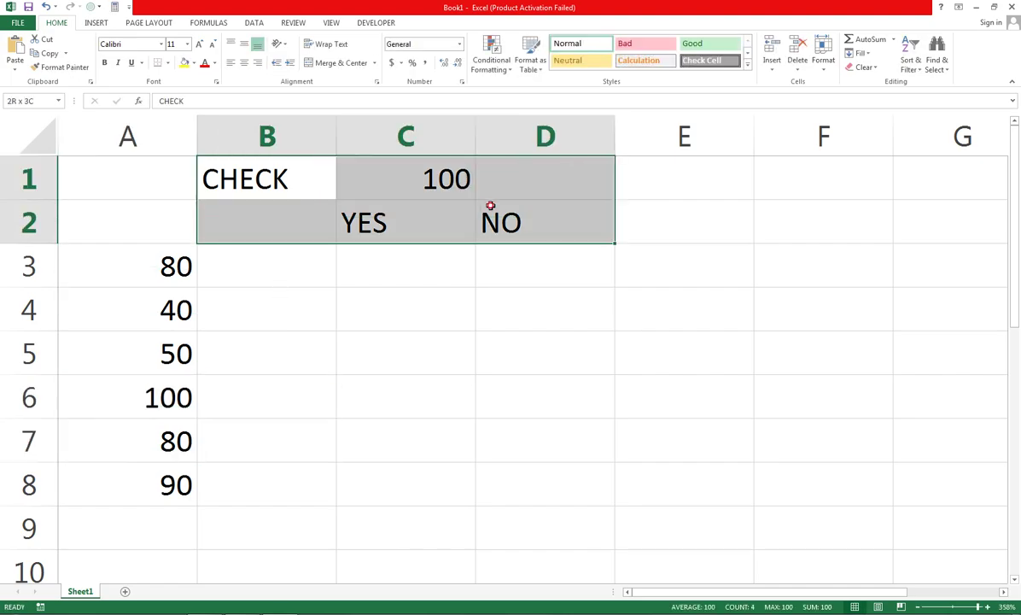
{"action": "left_click", "coordinate": [193, 63]}
{"action": "left_click", "coordinate": [199, 94]}
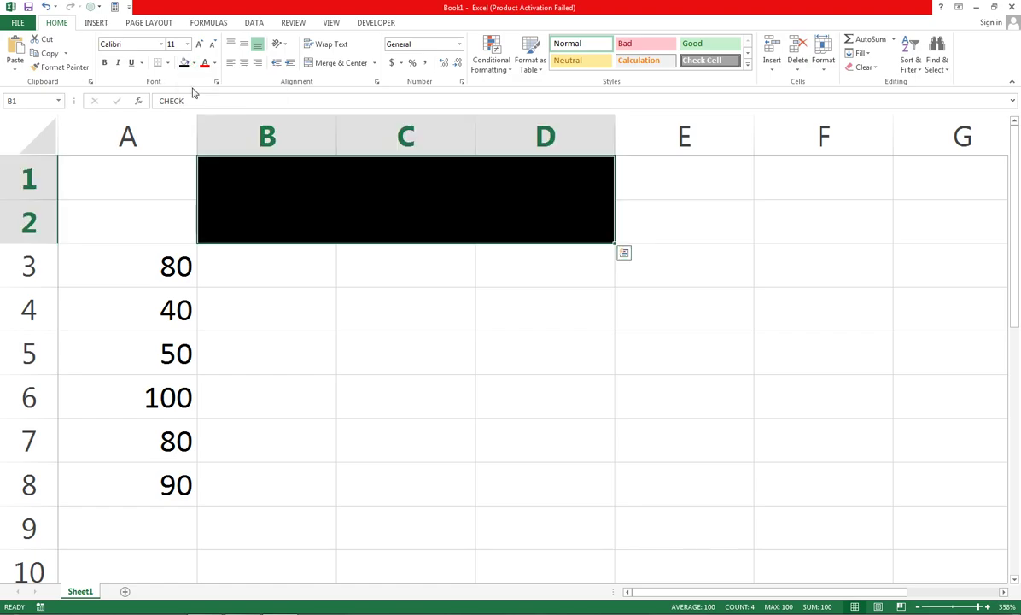
{"action": "left_click", "coordinate": [214, 64]}
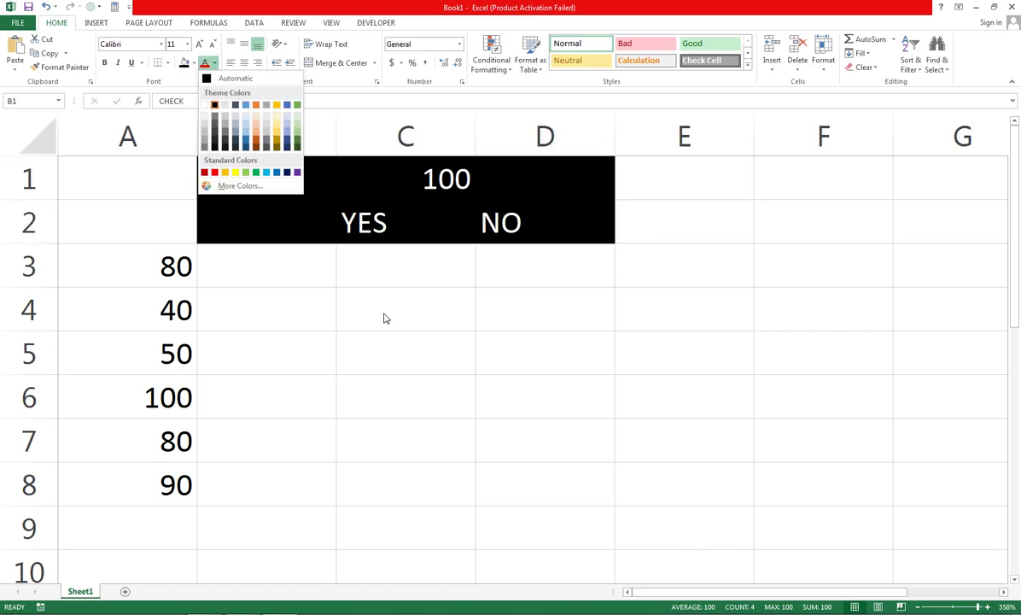
{"action": "left_click", "coordinate": [204, 104]}
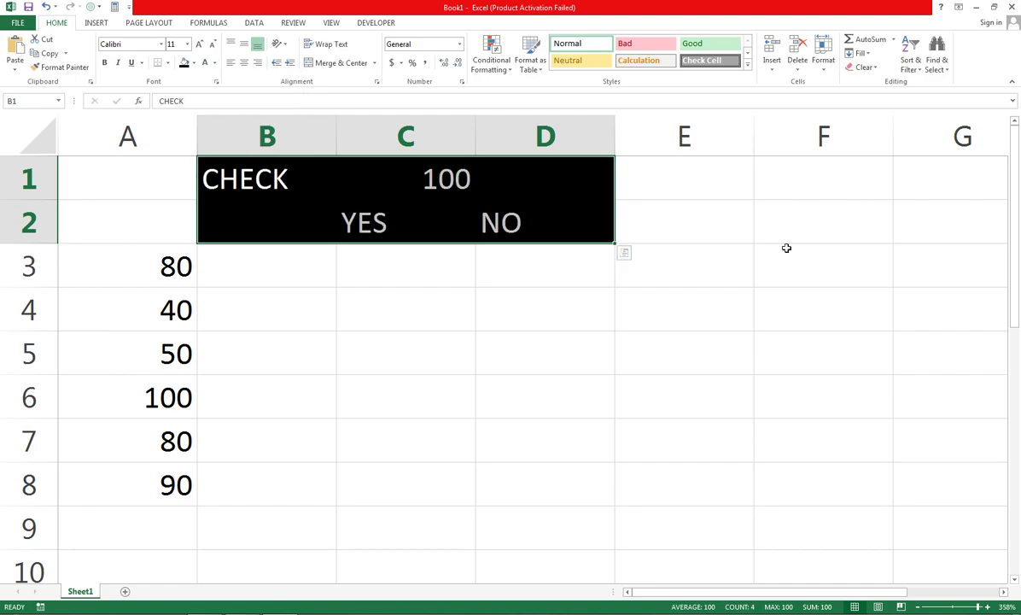
Enter the > symbol in E1 and the < symbol in E2.
{"action": "left_click", "coordinate": [703, 186]}
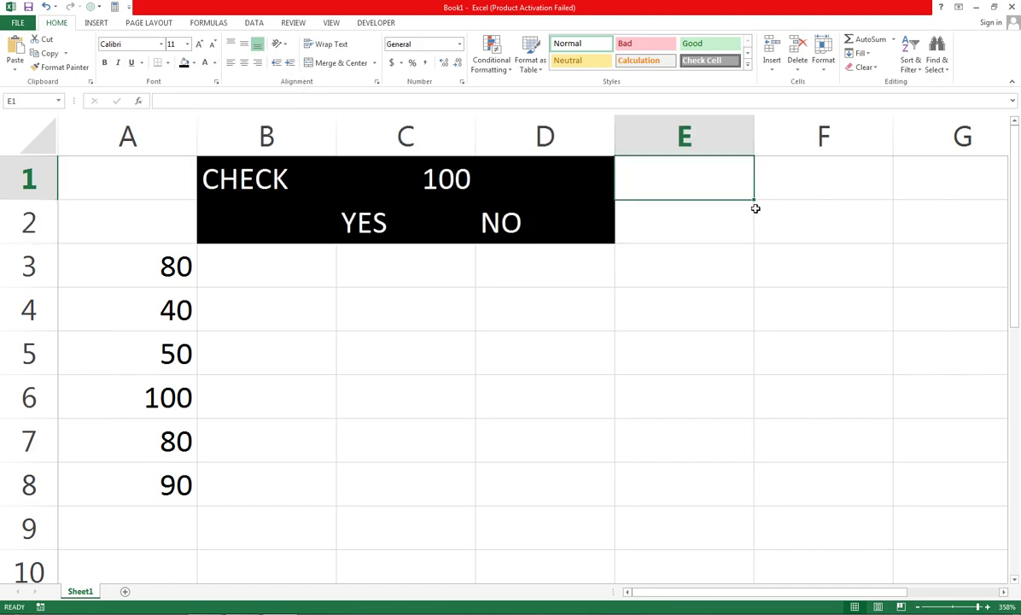
{"action": "type", "text": ">"}
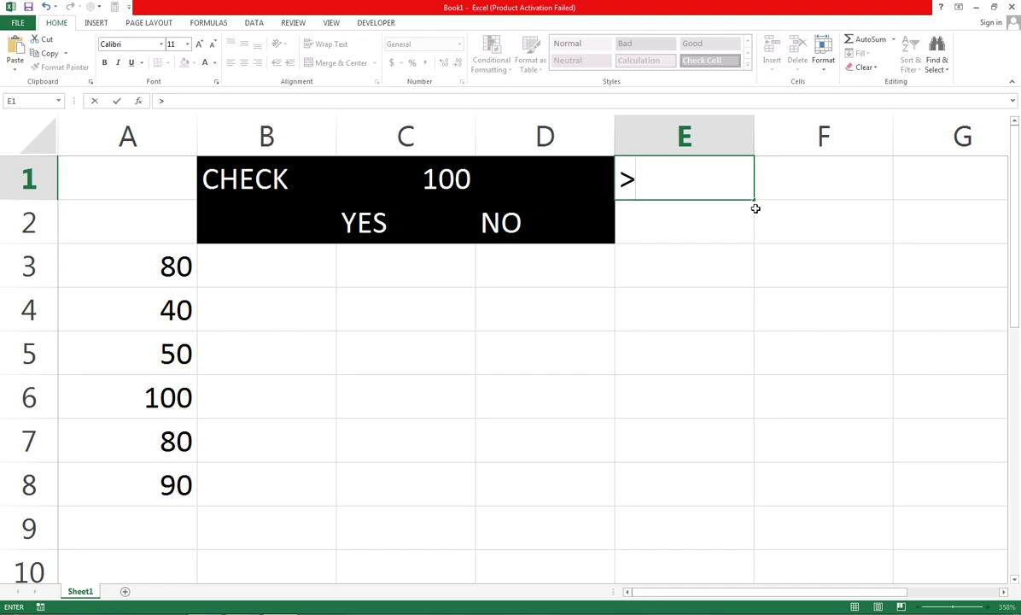
{"action": "key", "text": "Return"}
{"action": "type", "text": "<"}
{"action": "key", "text": "shift+Up"}
{"action": "key", "text": "Down"}
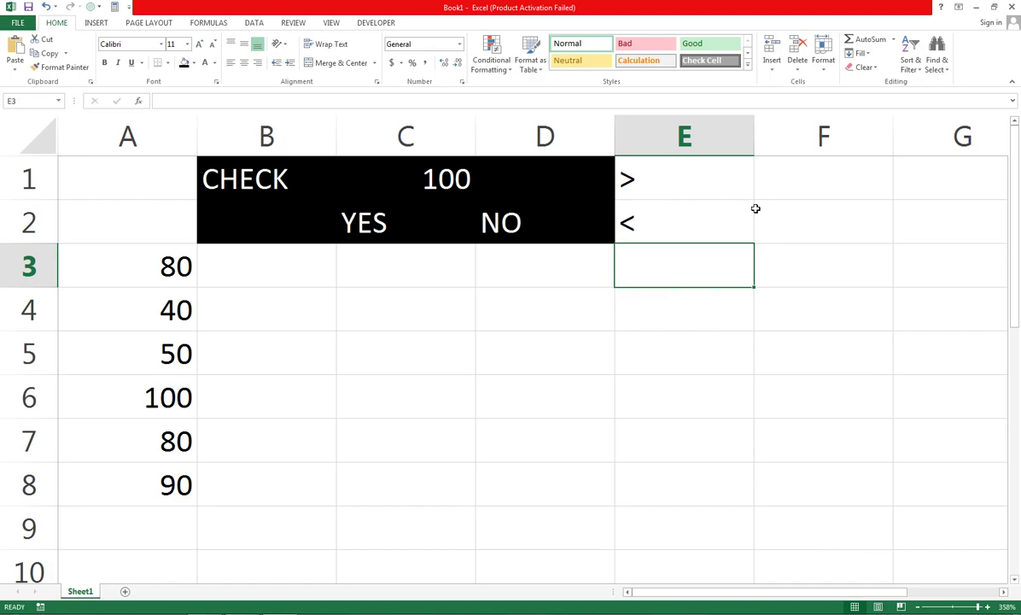
Enter <> in F1 and the label NOT EQUA in F2.
{"action": "key", "text": "Left"}
{"action": "key", "text": "Left"}
{"action": "key", "text": "Left"}
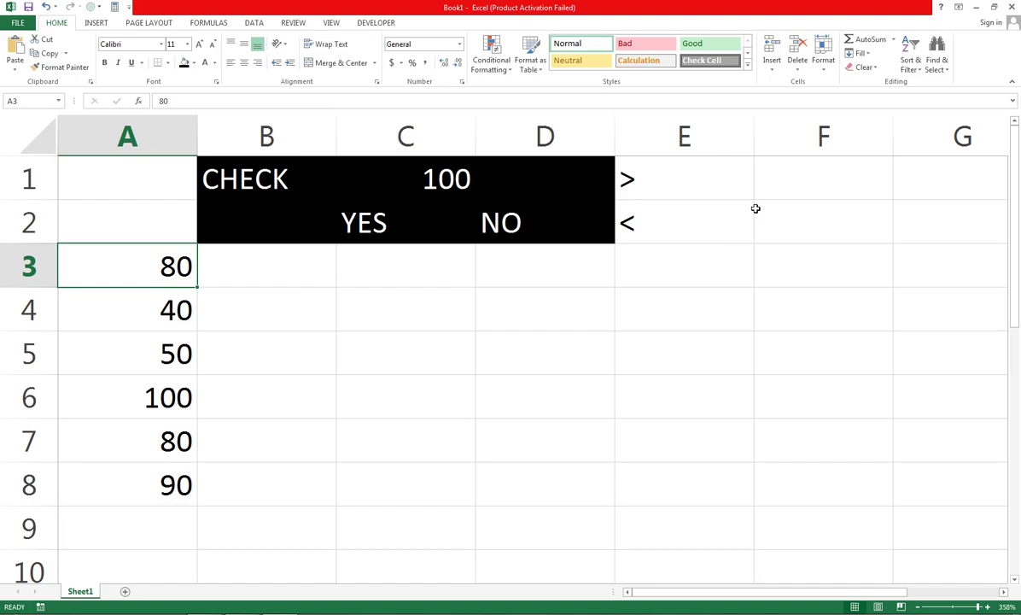
{"action": "key", "text": "Right"}
{"action": "key", "text": "Right"}
{"action": "key", "text": "Right"}
{"action": "key", "text": "Right"}
{"action": "key", "text": "Up"}
{"action": "key", "text": "Up"}
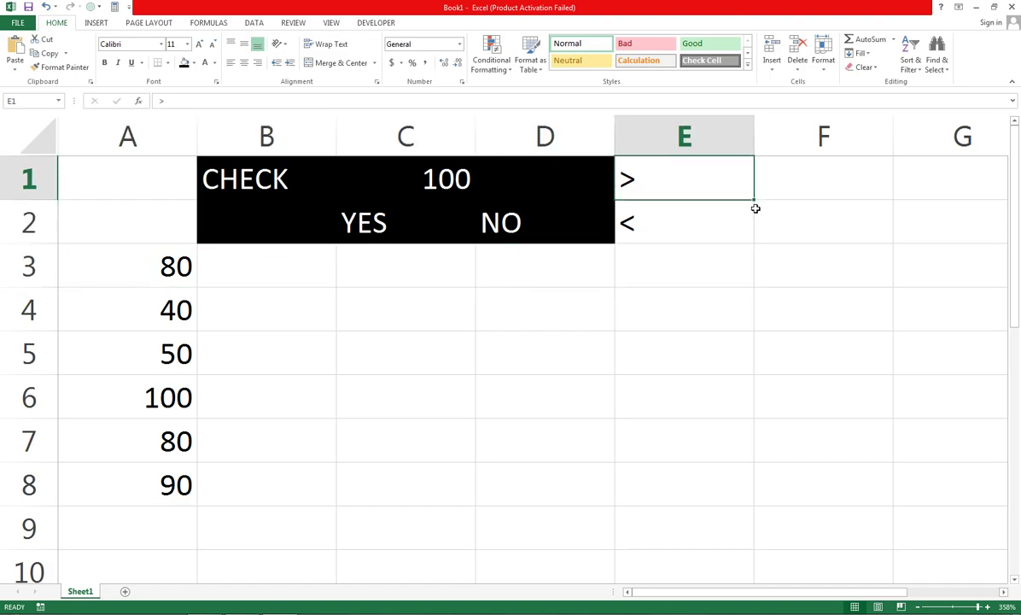
{"action": "key", "text": "Right"}
{"action": "type", "text": "<"}
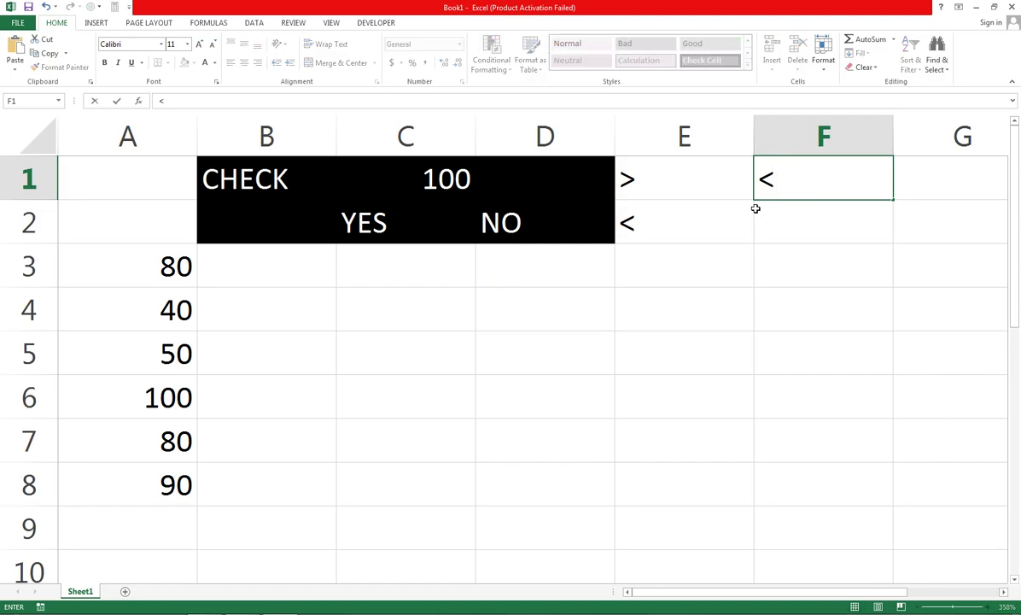
{"action": "type", "text": ">"}
{"action": "key", "text": "Return"}
{"action": "type", "text": "NO"}
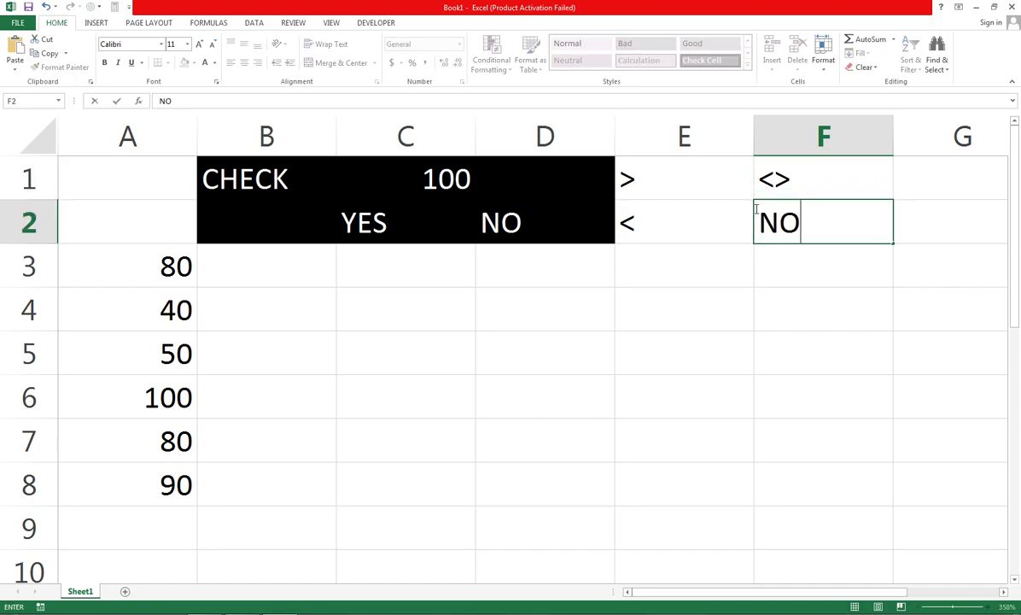
{"action": "type", "text": "T EQUA"}
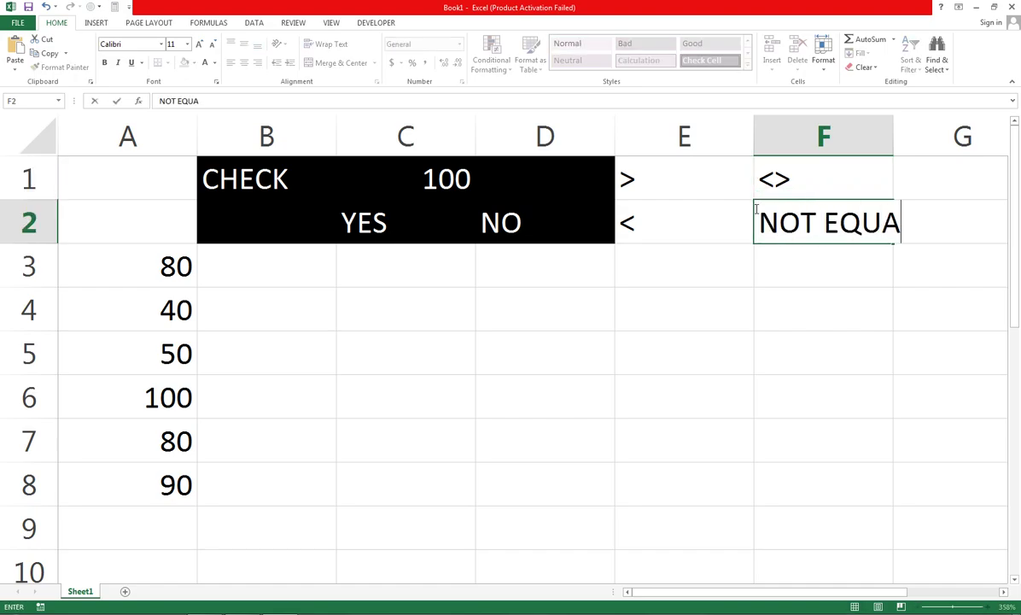
{"action": "key", "text": "Return"}
Move the > and < symbols to E3:E4 and label them GRETER and LESS THEN in F3:F4.
{"action": "key", "text": "Left"}
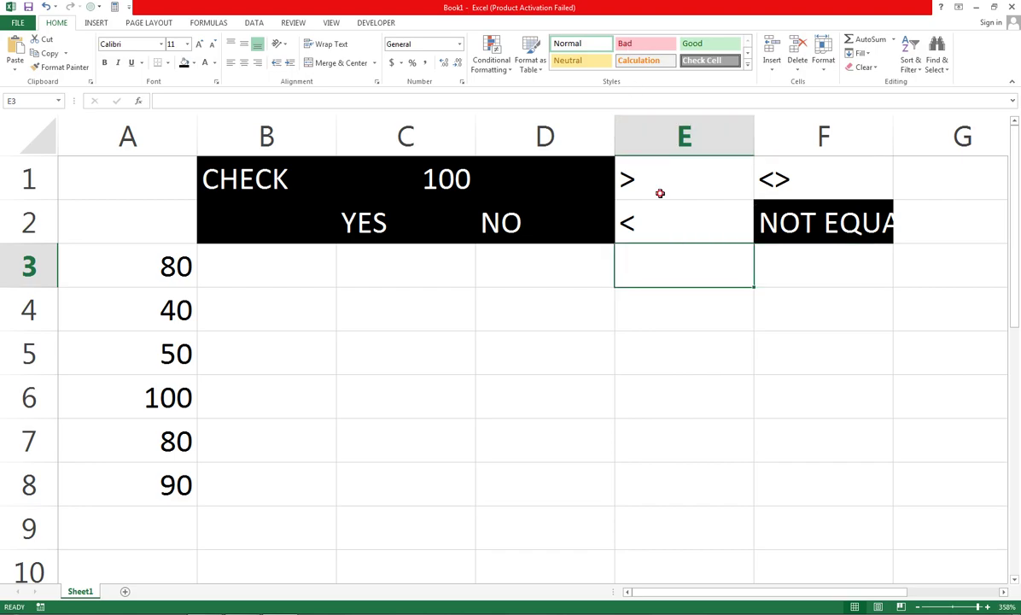
{"action": "left_click_drag", "start_coordinate": [659, 192], "coordinate": [669, 292]}
{"action": "left_click", "coordinate": [791, 257]}
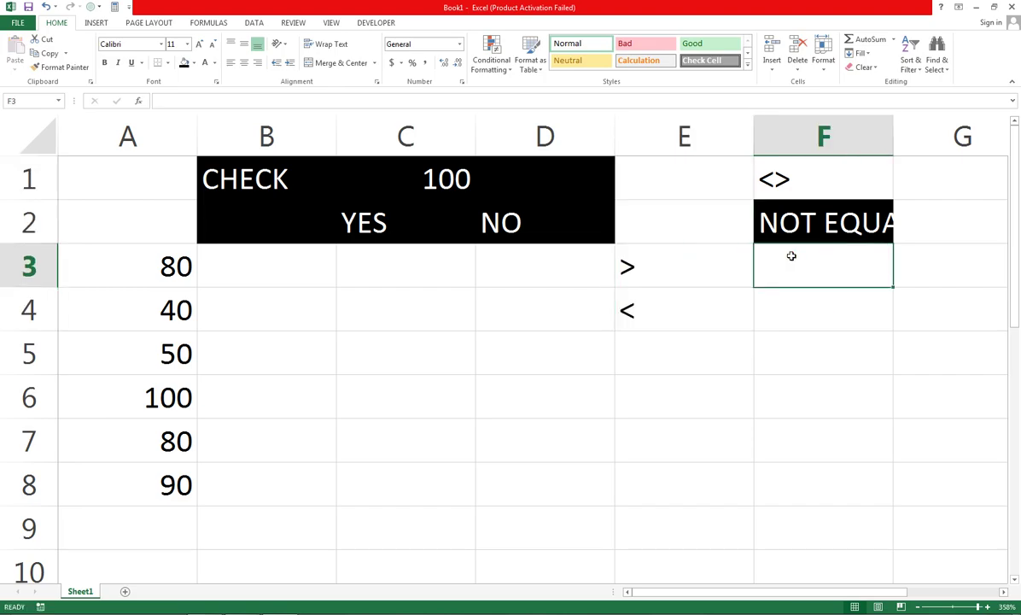
{"action": "type", "text": "GRETER"}
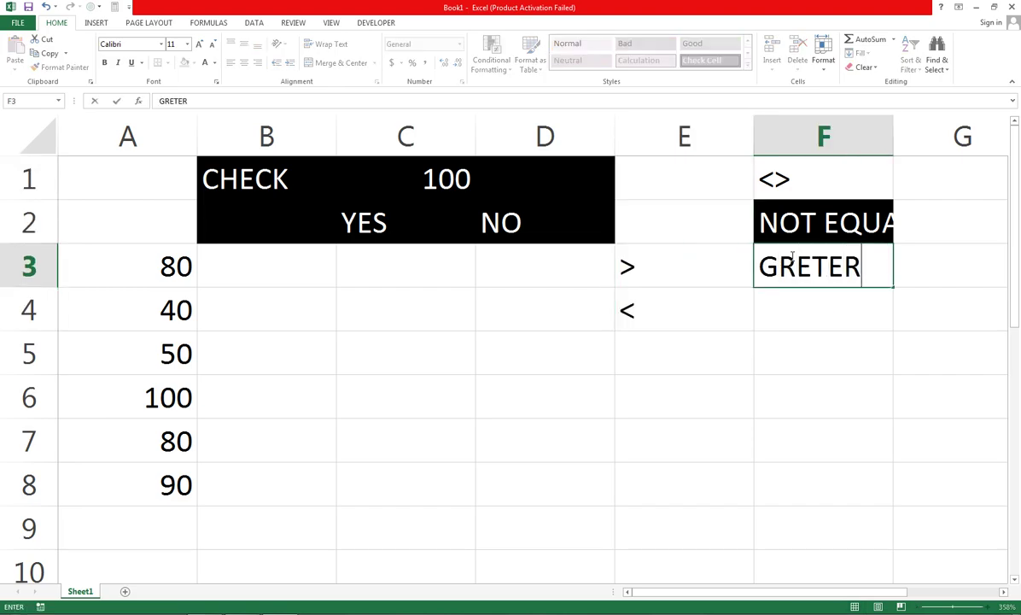
{"action": "key", "text": "Return"}
{"action": "type", "text": "E"}
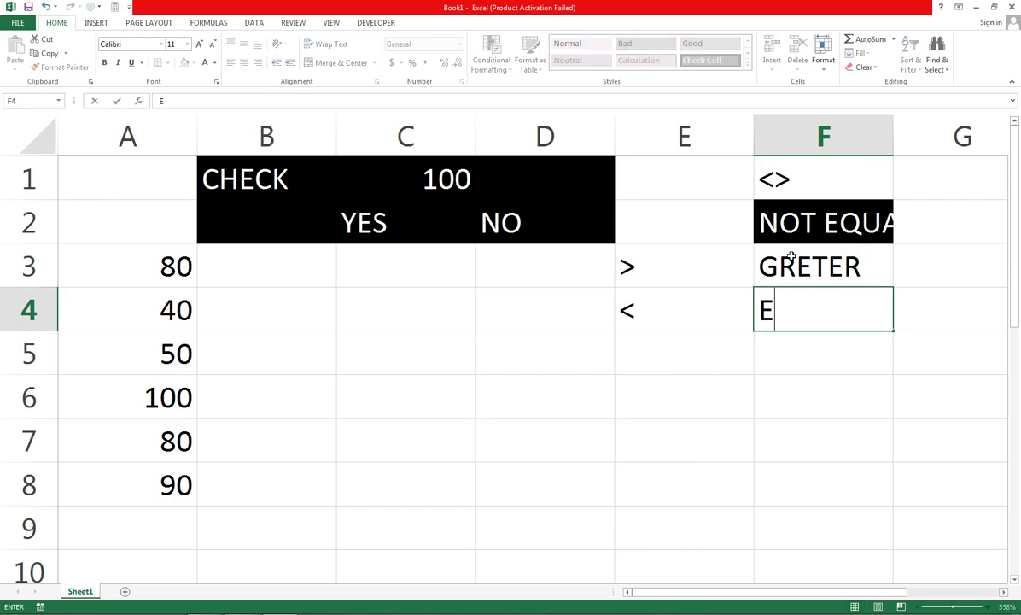
{"action": "key", "text": "BackSpace"}
{"action": "type", "text": "LES"}
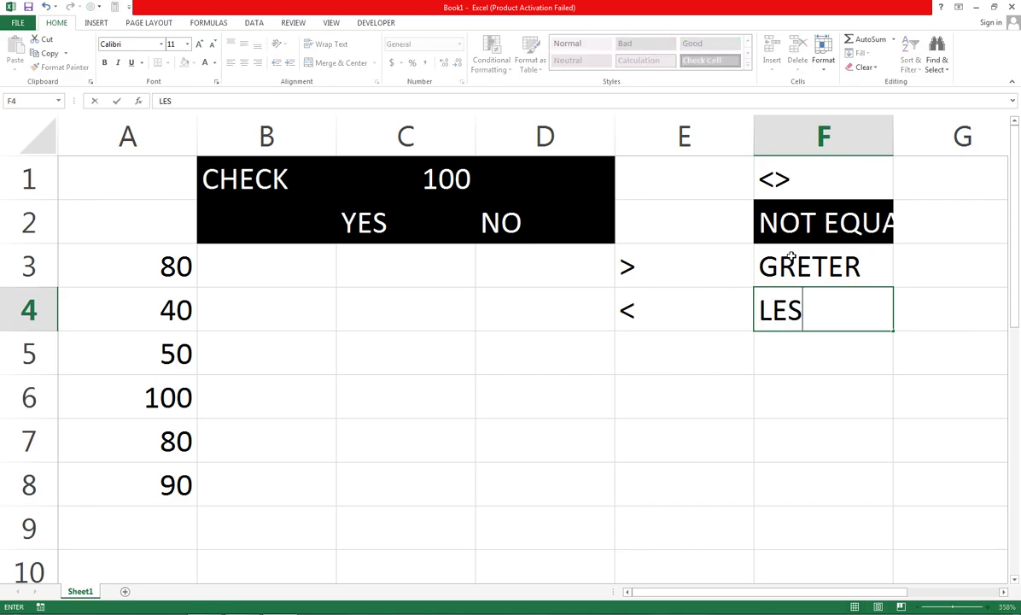
{"action": "type", "text": "S THEN"}
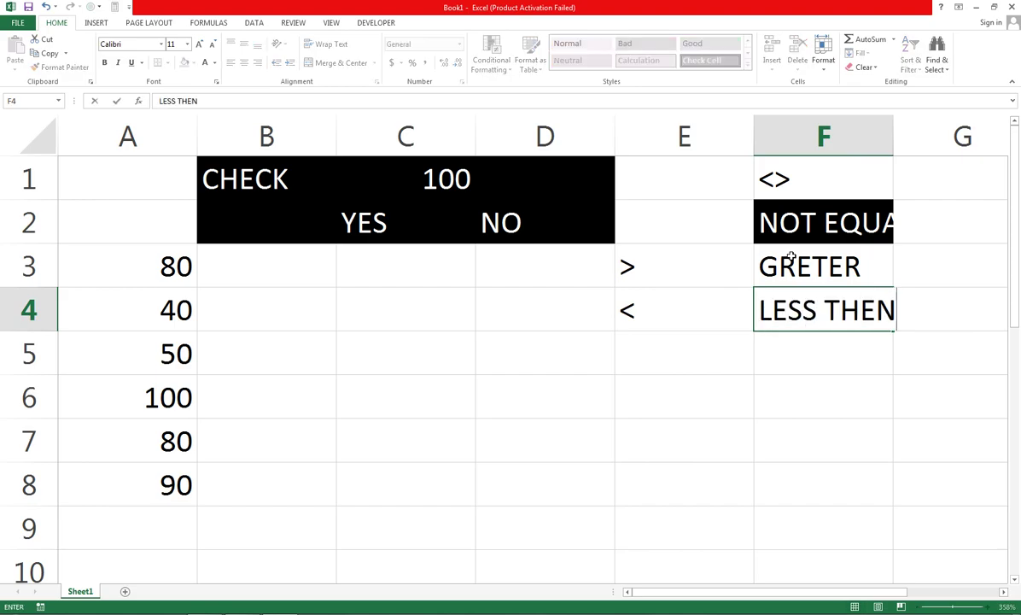
{"action": "key", "text": "Return"}
{"action": "left_click", "coordinate": [209, 266]}
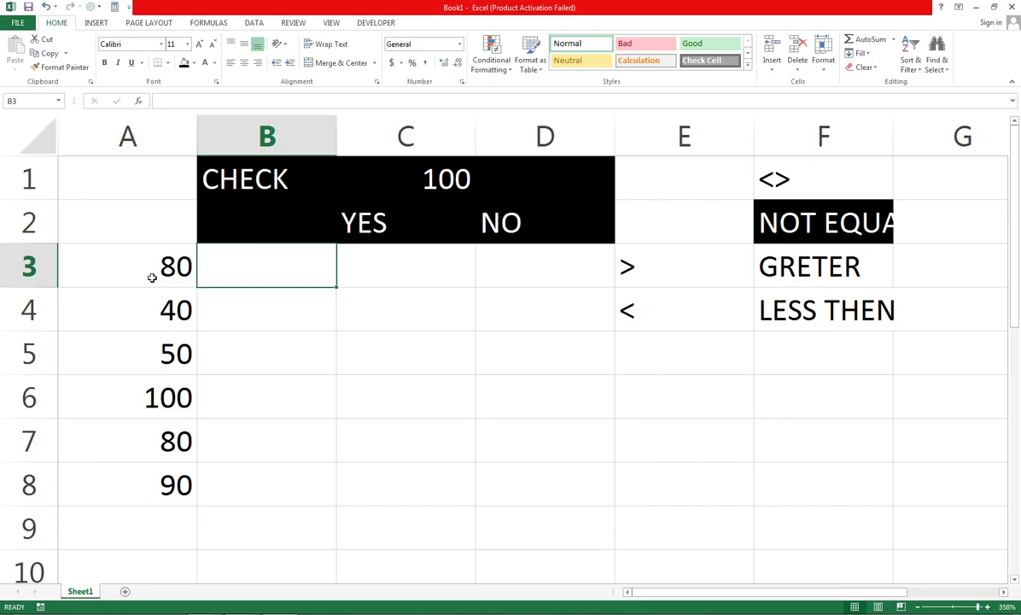
Enter =IF(A3>=100,"YES","NO") in B3, which returns NO for the 80 in A3.
{"action": "type", "text": "="}
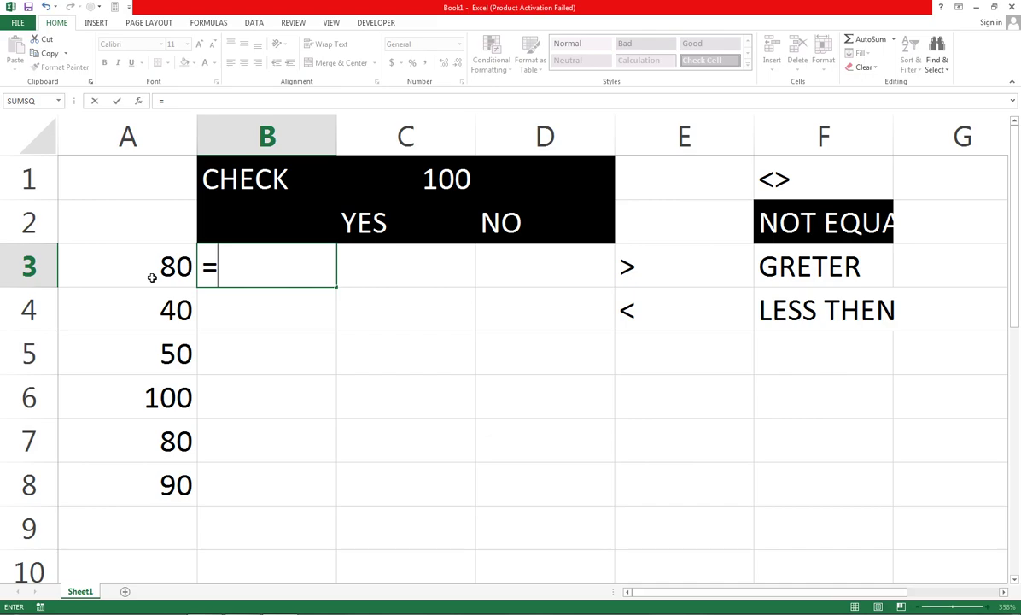
{"action": "type", "text": "IF"}
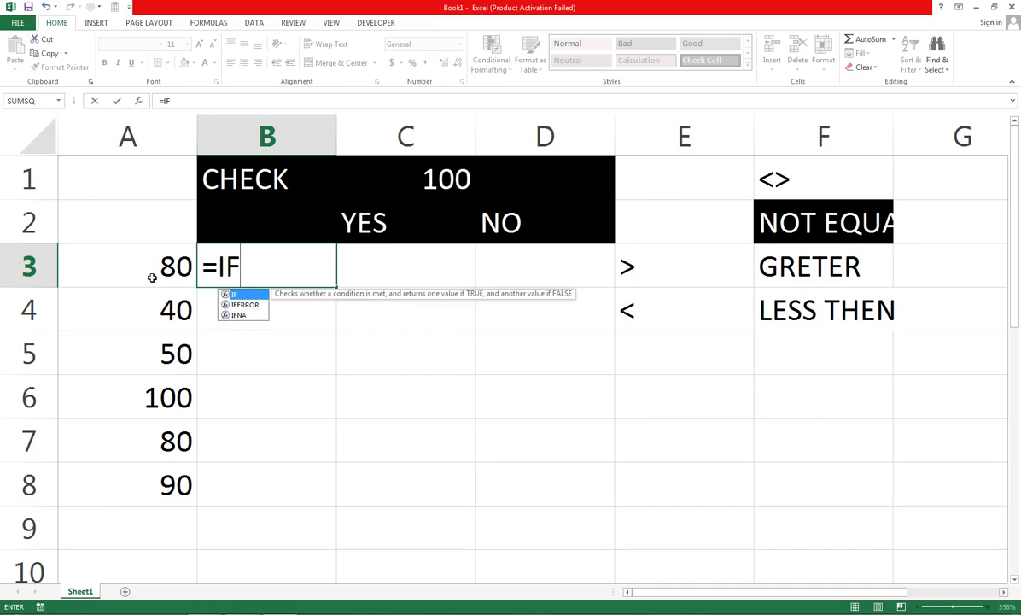
{"action": "type", "text": "("}
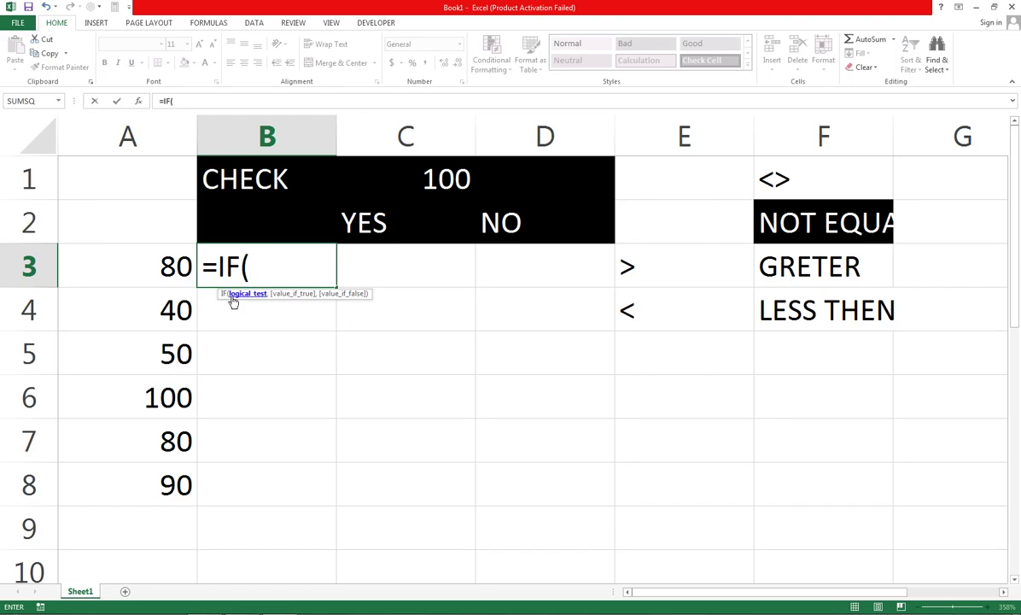
{"action": "left_click", "coordinate": [106, 267]}
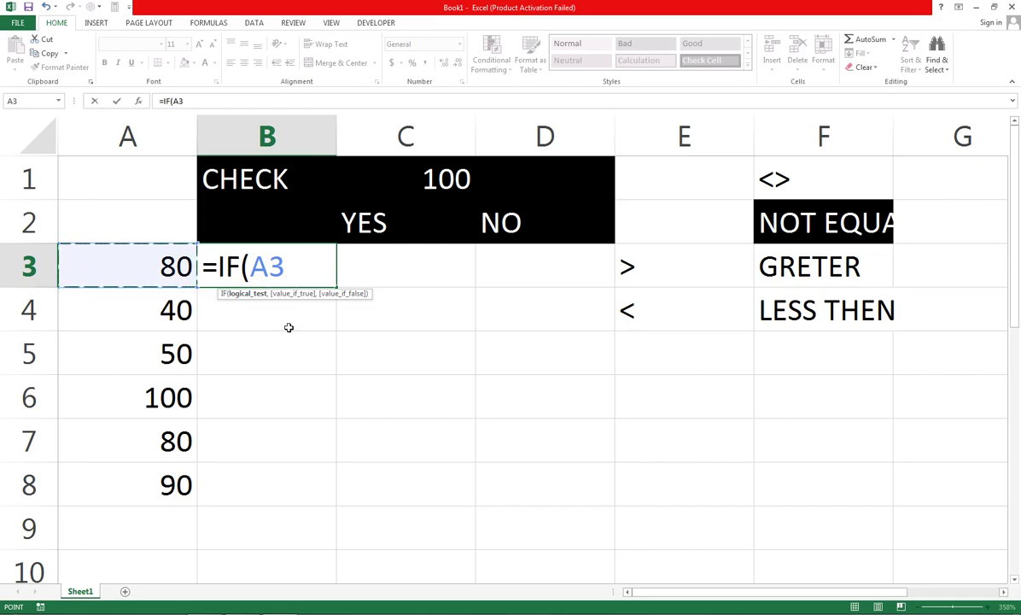
{"action": "type", "text": ">"}
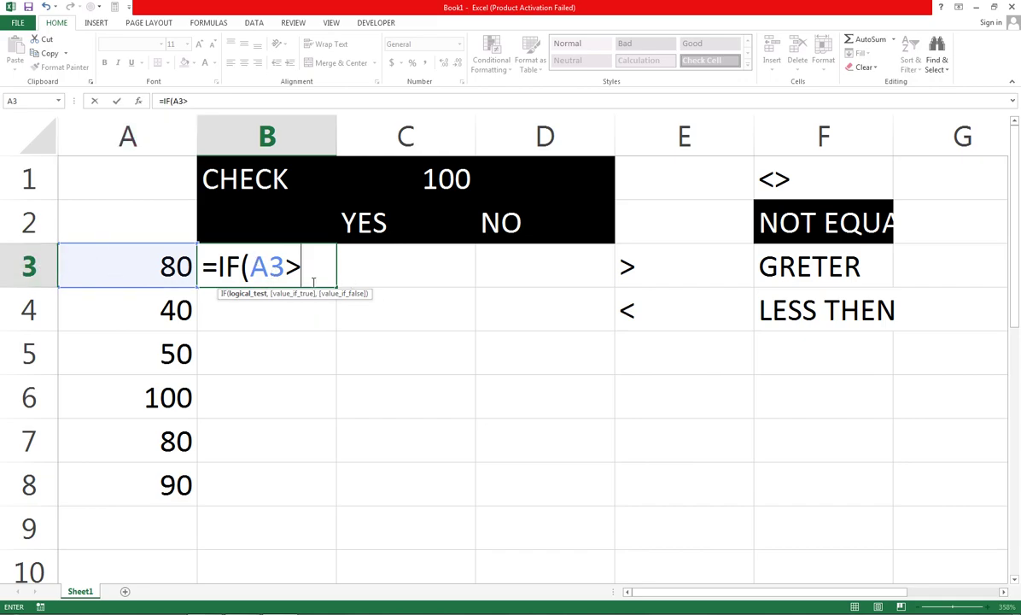
{"action": "type", "text": "="}
{"action": "type", "text": "100"}
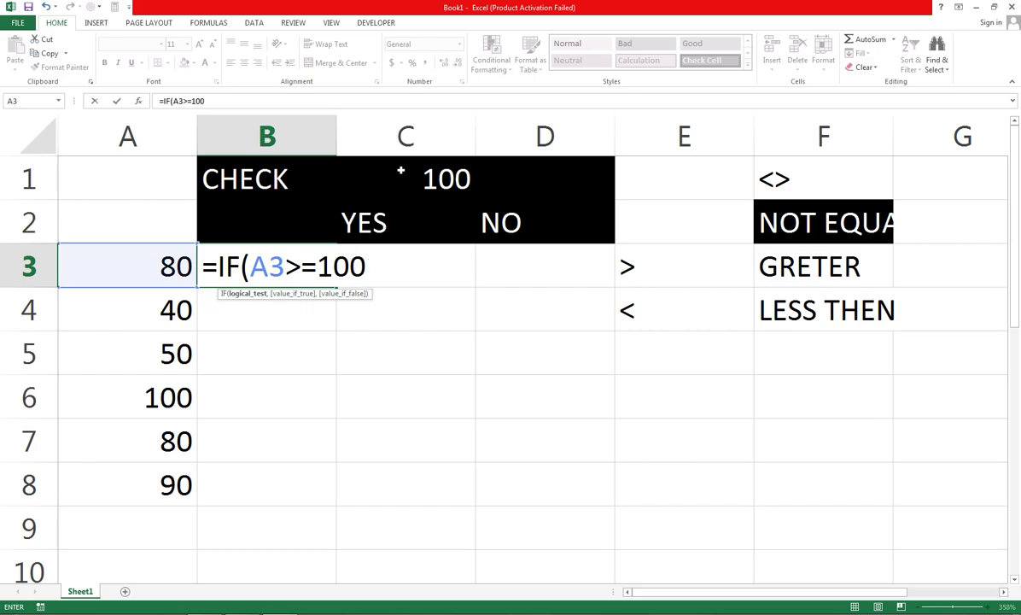
{"action": "type", "text": ","}
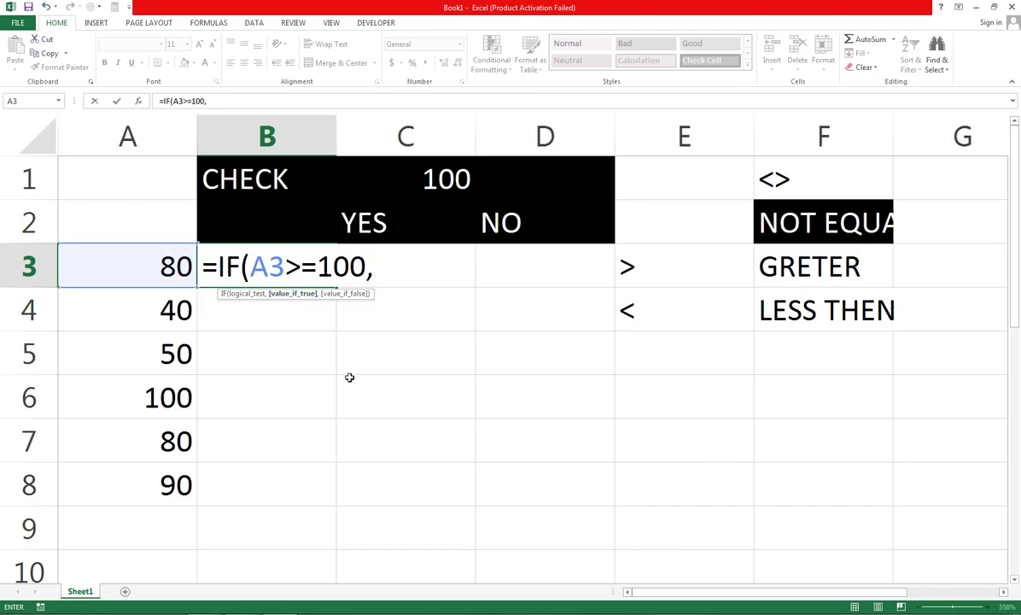
{"action": "type", "text": "\"YE"}
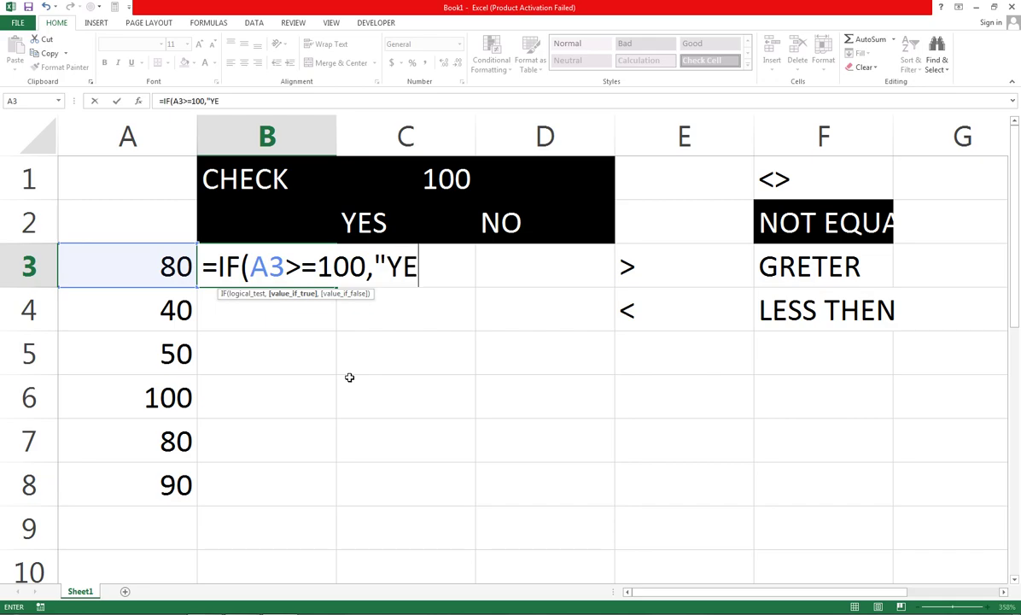
{"action": "type", "text": "S"}
{"action": "type", "text": "\","}
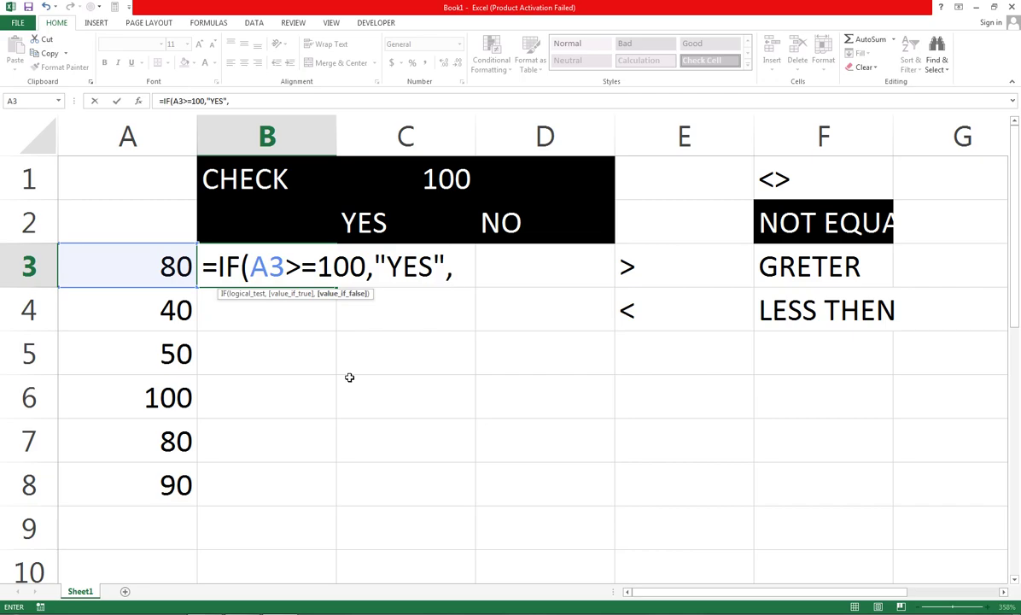
{"action": "type", "text": "\""}
{"action": "type", "text": "NO"}
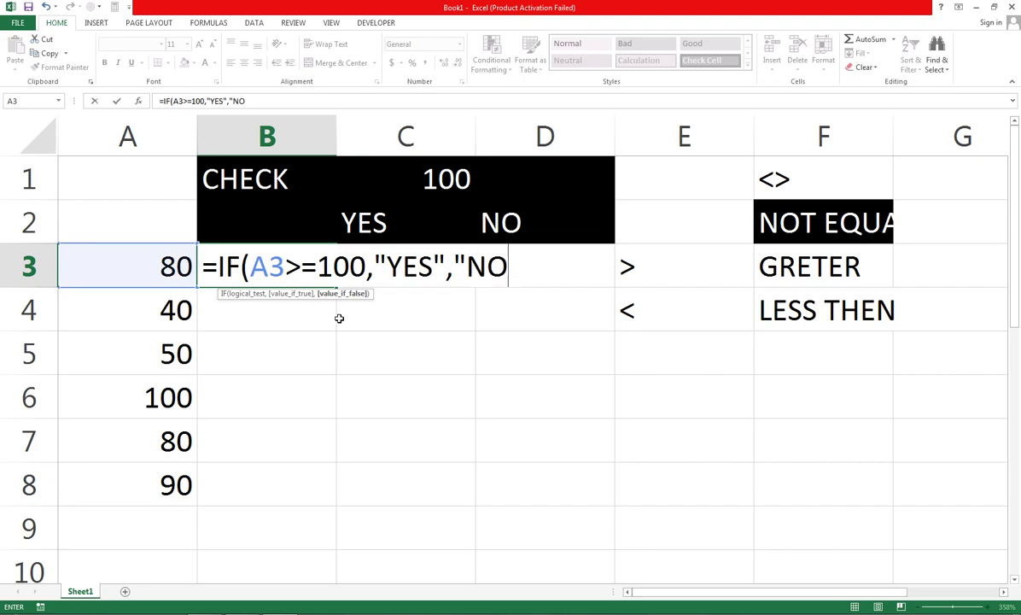
{"action": "type", "text": "\""}
{"action": "type", "text": ")"}
{"action": "key", "text": "Return"}
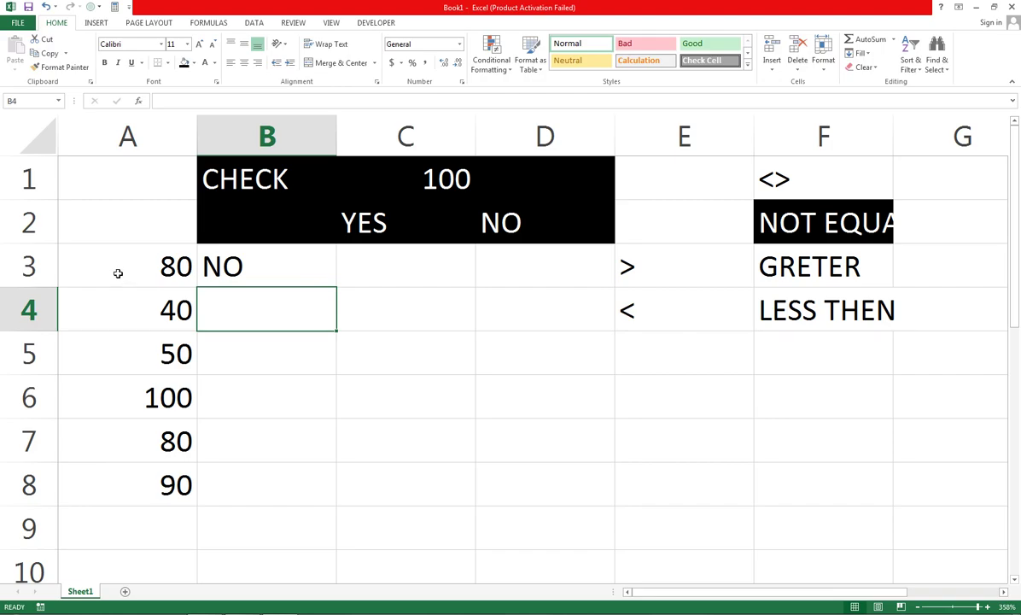
Review the B3 formula, then replace 80 in A3 with 100 so B3 shows YES.
{"action": "double_click", "coordinate": [298, 267]}
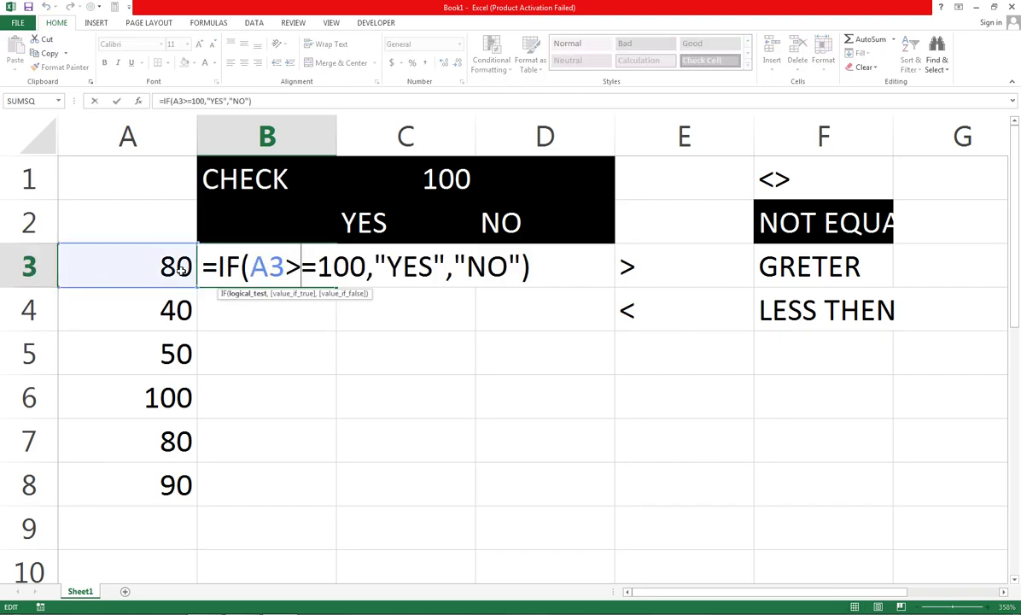
{"action": "left_click", "coordinate": [291, 267]}
{"action": "key", "text": "Return"}
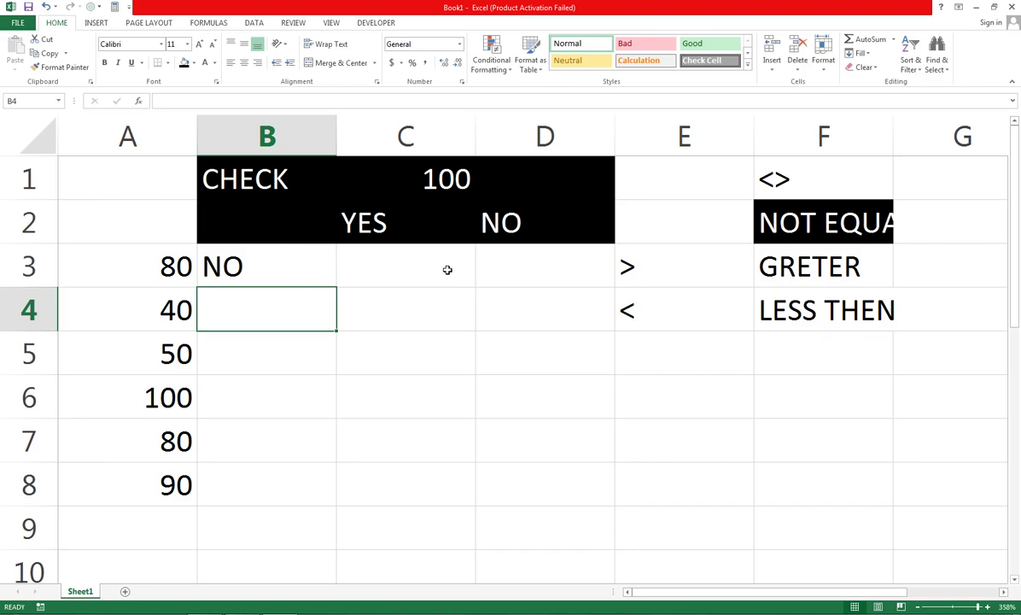
{"action": "left_click", "coordinate": [145, 264]}
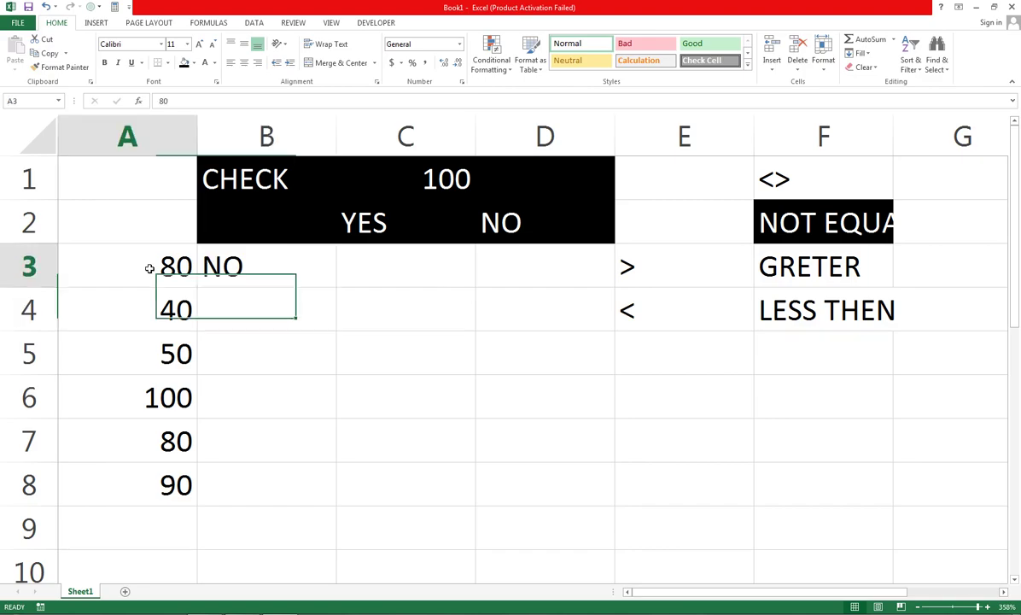
{"action": "type", "text": "100"}
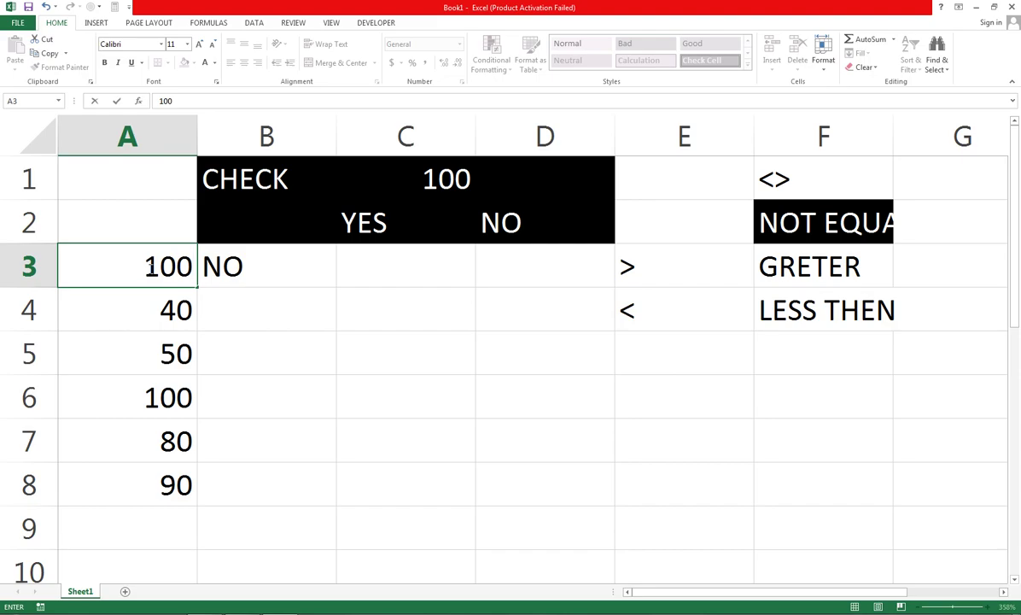
{"action": "key", "text": "Return"}
{"action": "double_click", "coordinate": [280, 255]}
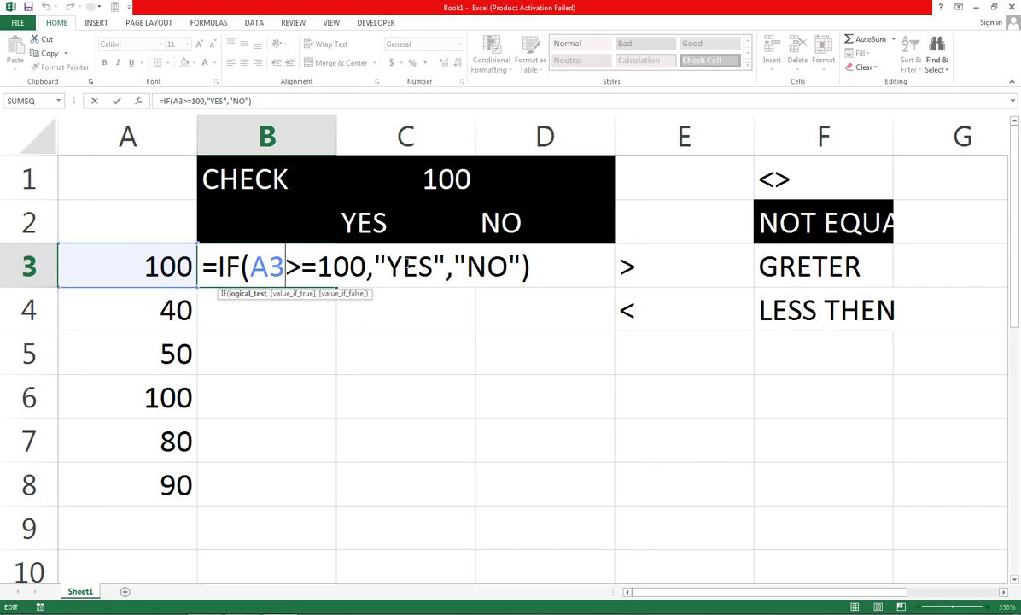
{"action": "key", "text": "ctrl+Return"}
{"action": "key", "text": "Return"}
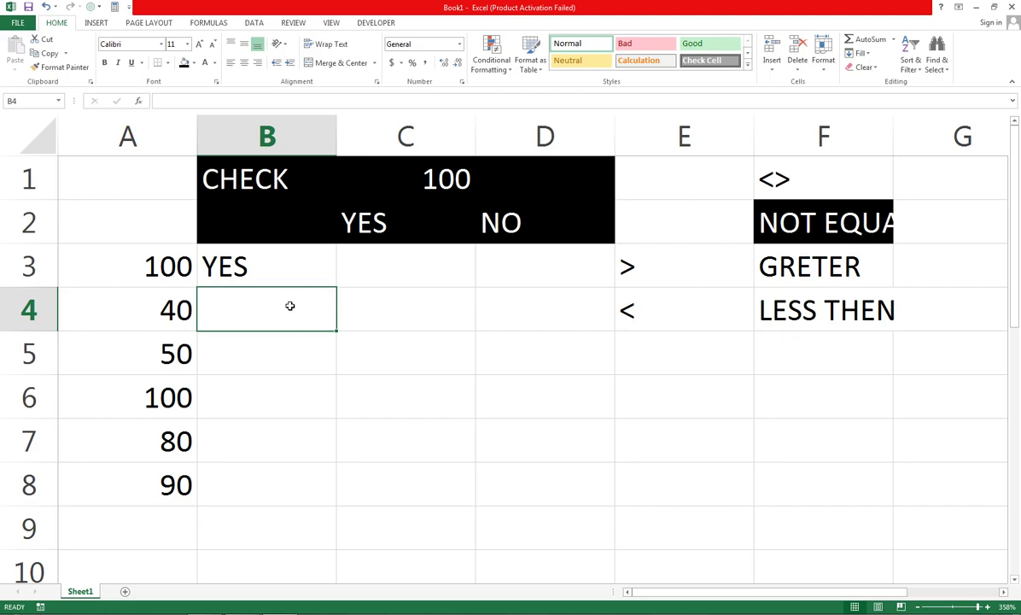
{"action": "left_click", "coordinate": [309, 264]}
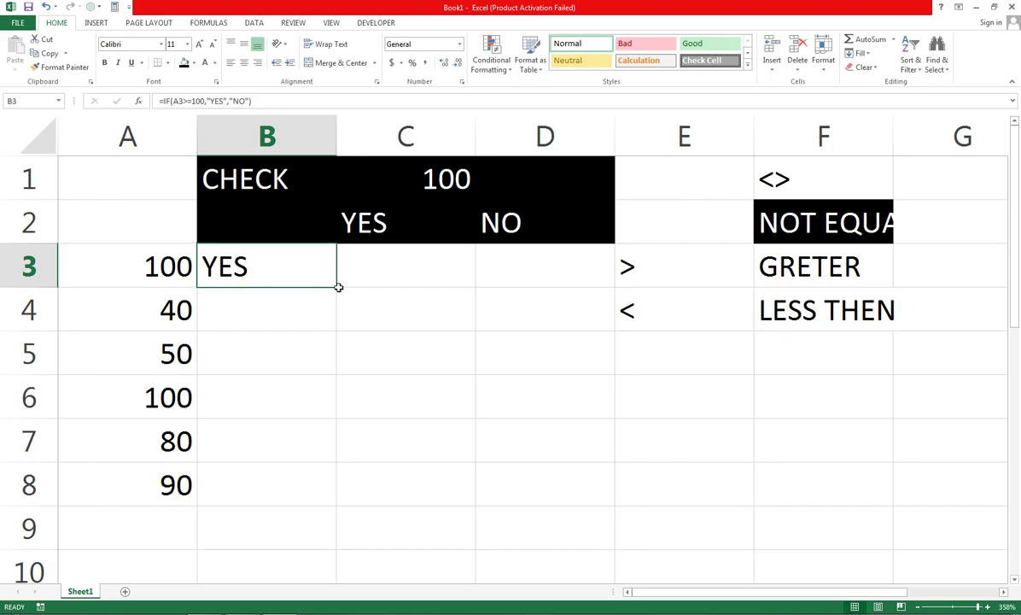
Fill the B3 IF formula down to B8, giving YES for A6's 100 and NO otherwise.
{"action": "left_click_drag", "start_coordinate": [338, 287], "coordinate": [317, 489]}
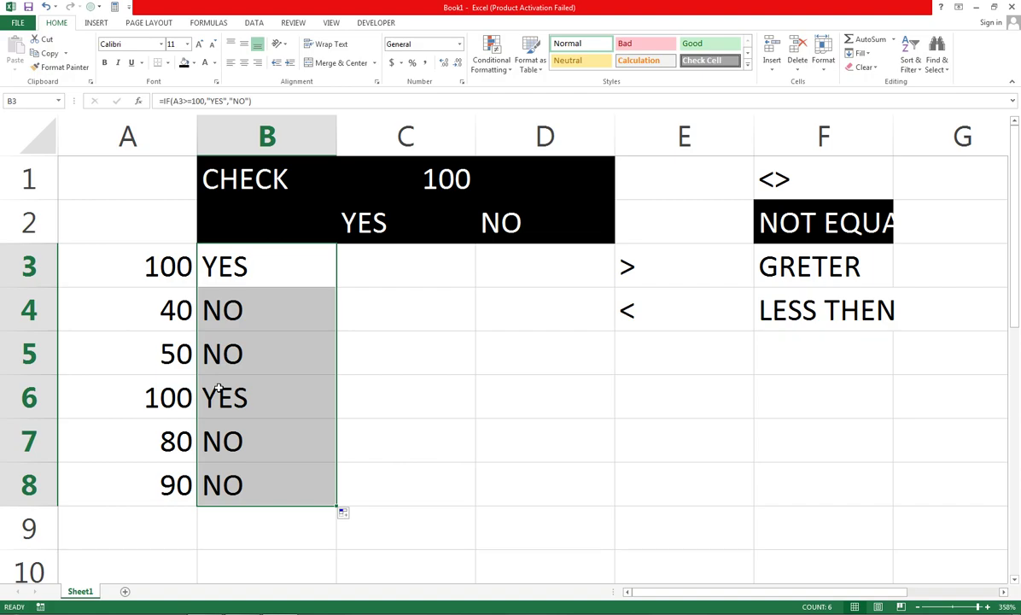
{"action": "double_click", "coordinate": [243, 264]}
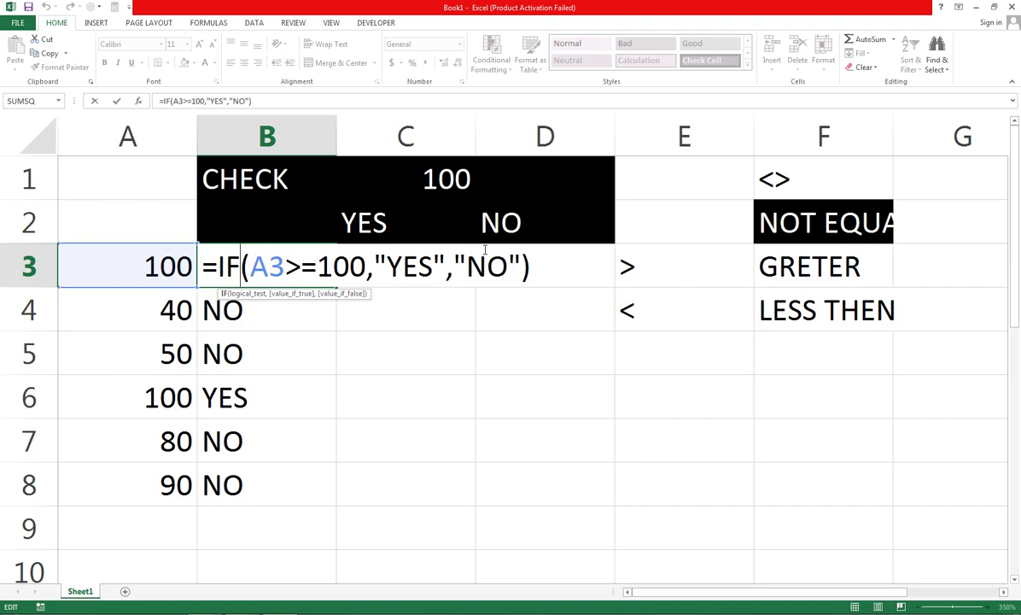
{"action": "key", "text": "Tab"}
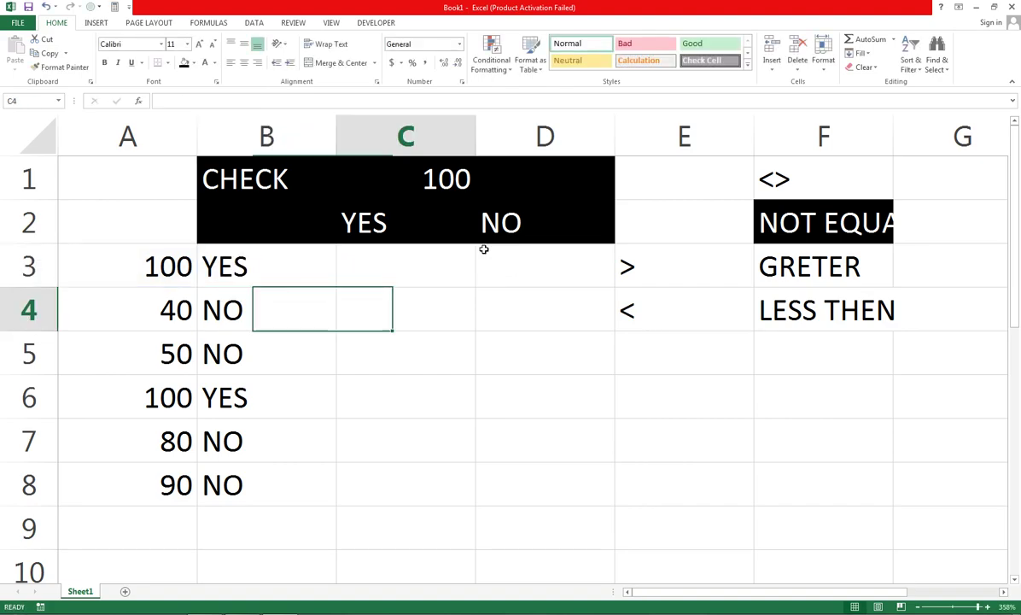
Enter =IF(A3<100,"NO","YES") in C3, correcting the mistyped <= to <.
{"action": "type", "text": "=IF"}
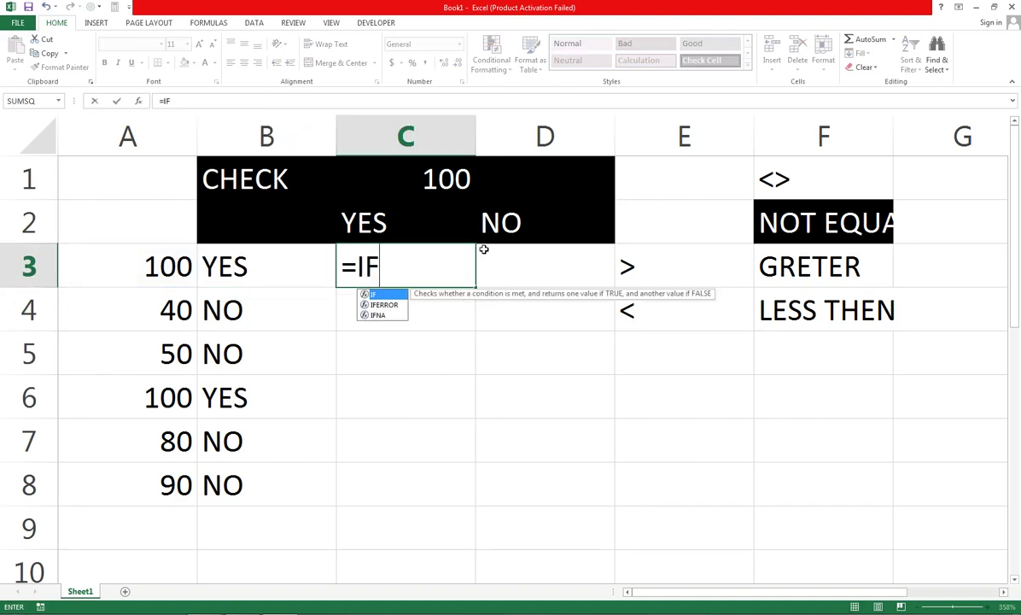
{"action": "type", "text": "("}
{"action": "key", "text": "Left"}
{"action": "key", "text": "Left"}
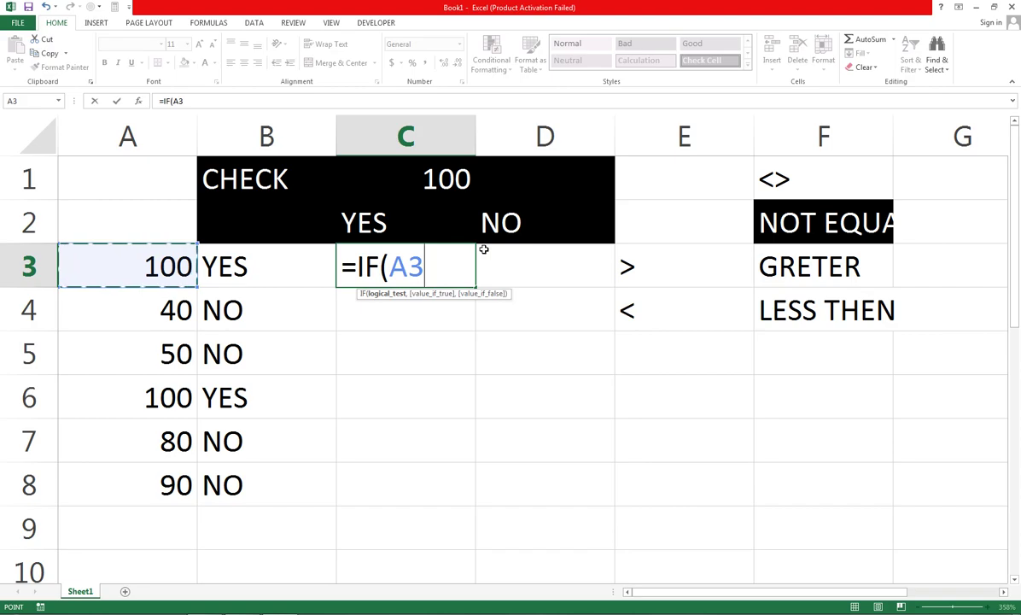
{"action": "type", "text": "<="}
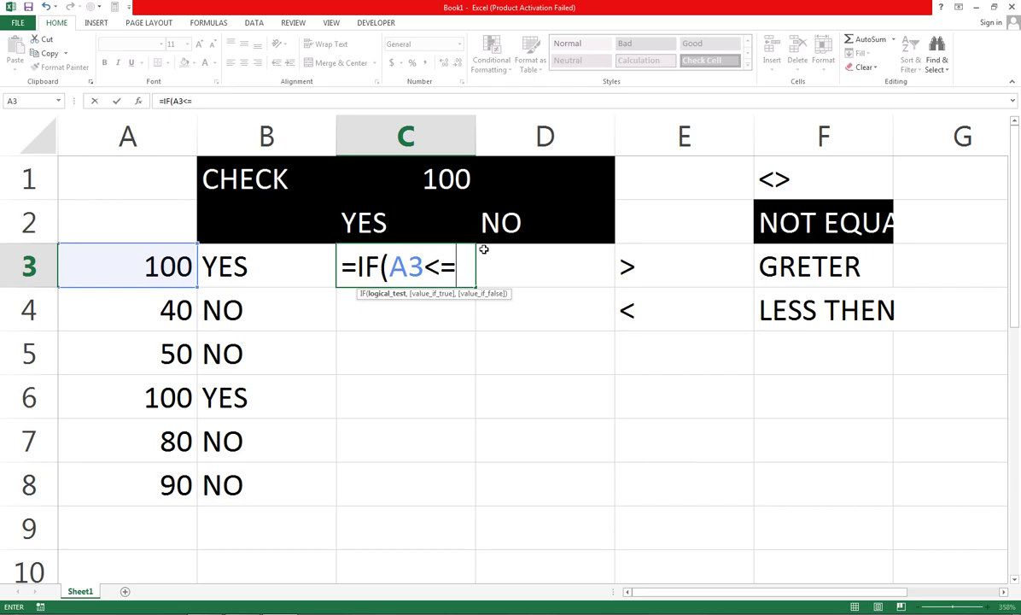
{"action": "type", "text": "100"}
{"action": "type", "text": ",\""}
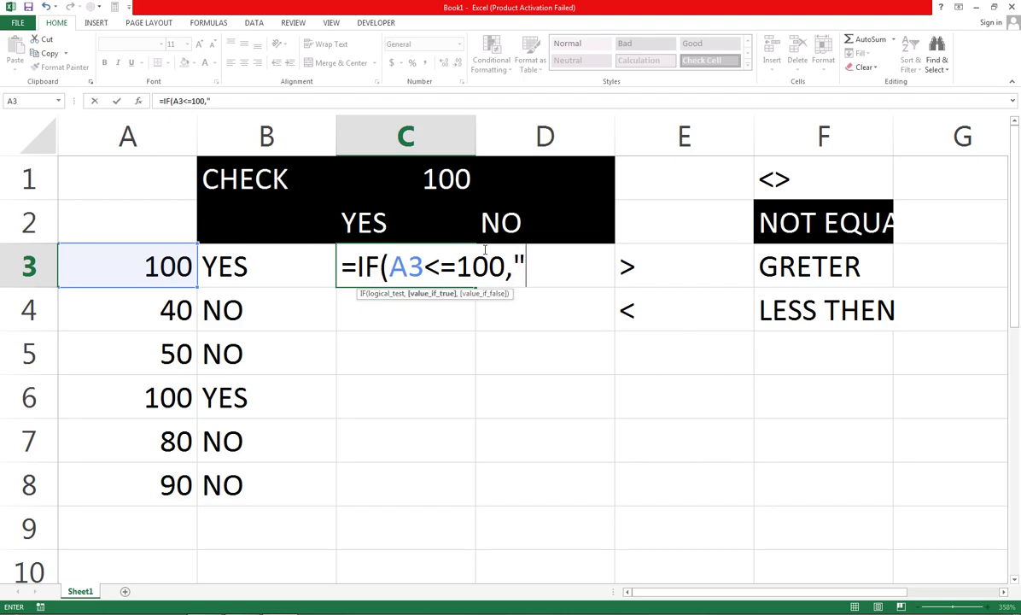
{"action": "type", "text": "NO\",\""}
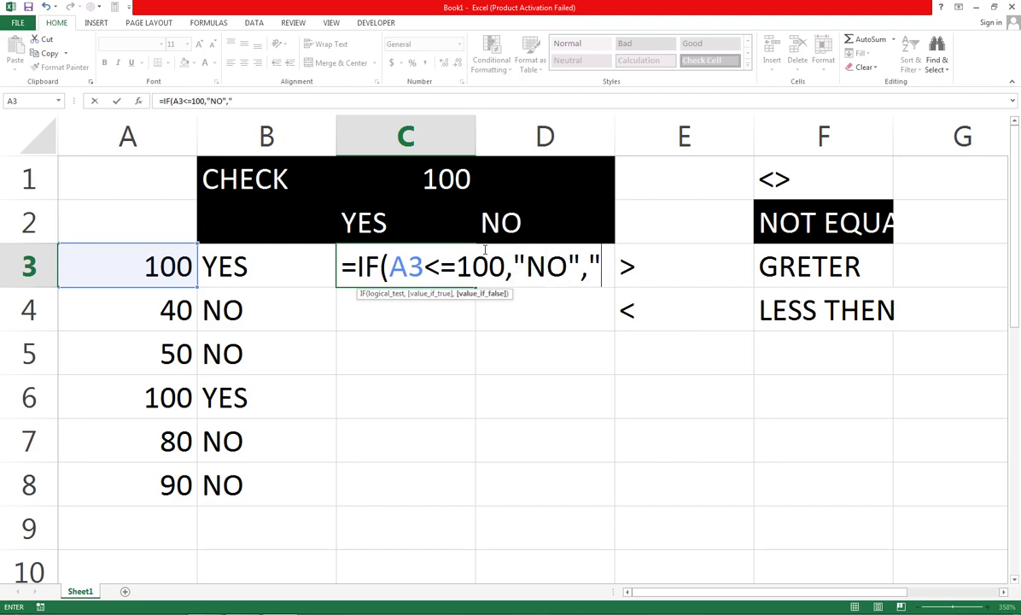
{"action": "type", "text": "YES\")"}
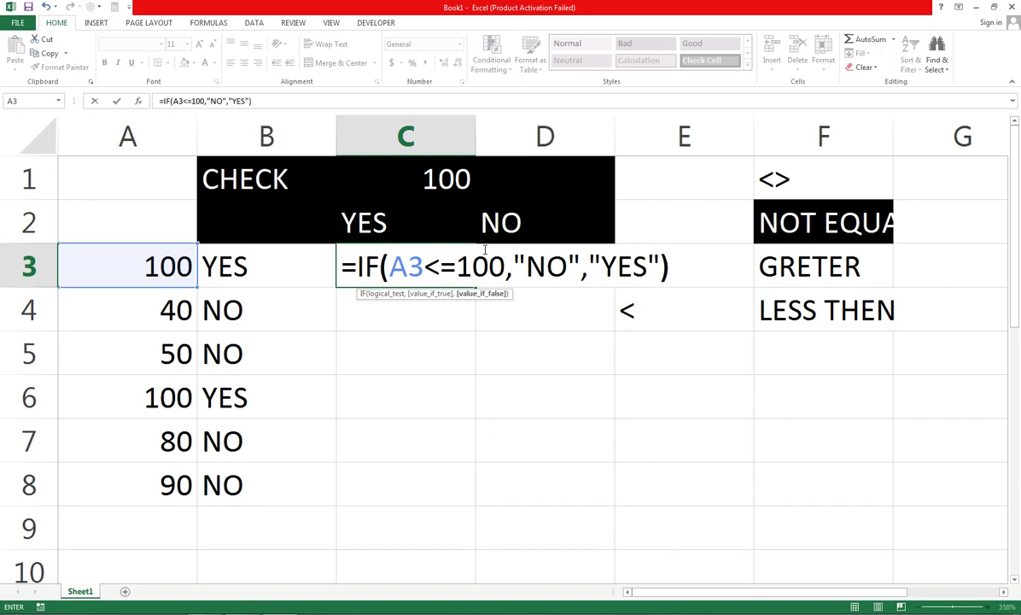
{"action": "key", "text": "Return"}
{"action": "key", "text": "Up"}
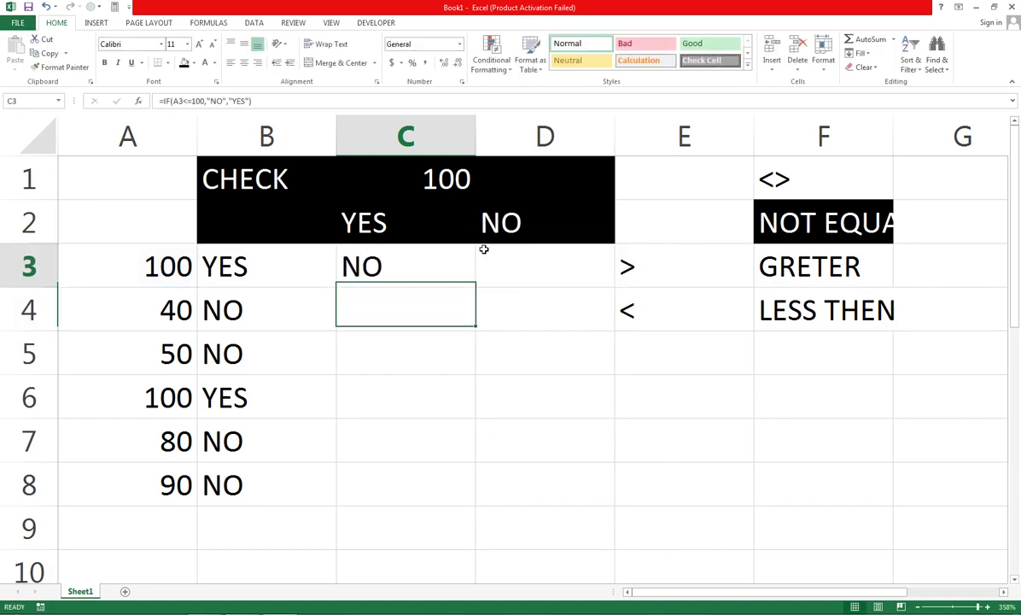
{"action": "key", "text": "shift+Down"}
{"action": "key", "text": "shift+Down"}
{"action": "key", "text": "shift+Down"}
{"action": "key", "text": "shift+Down"}
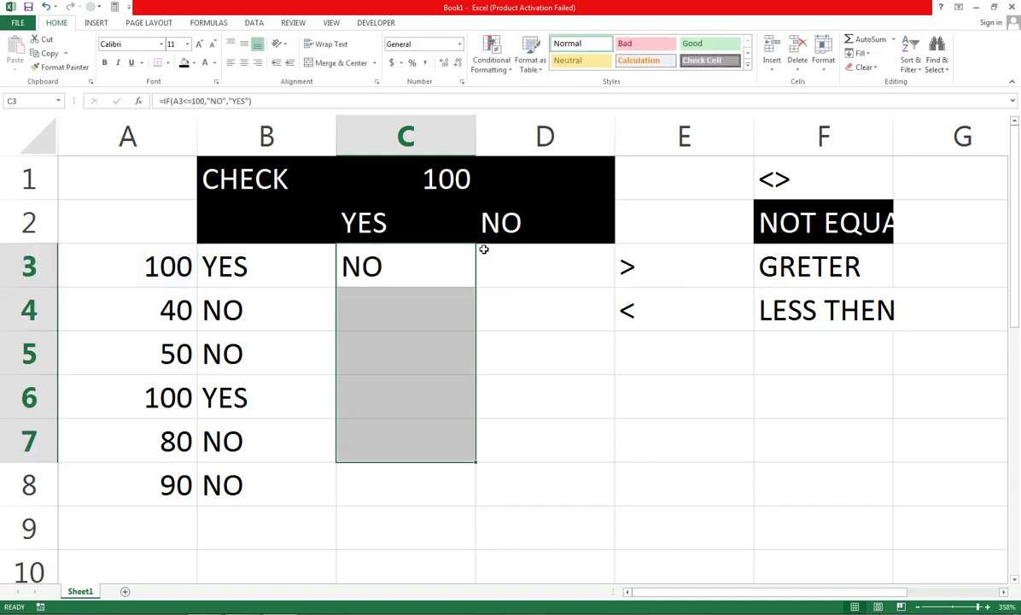
{"action": "double_click", "coordinate": [389, 271]}
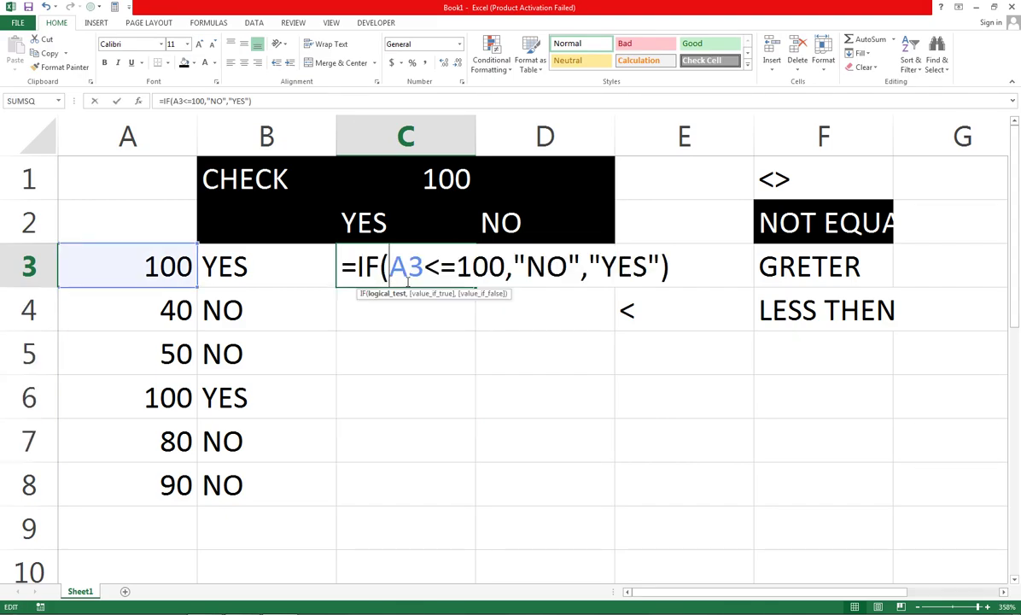
{"action": "left_click", "coordinate": [439, 267]}
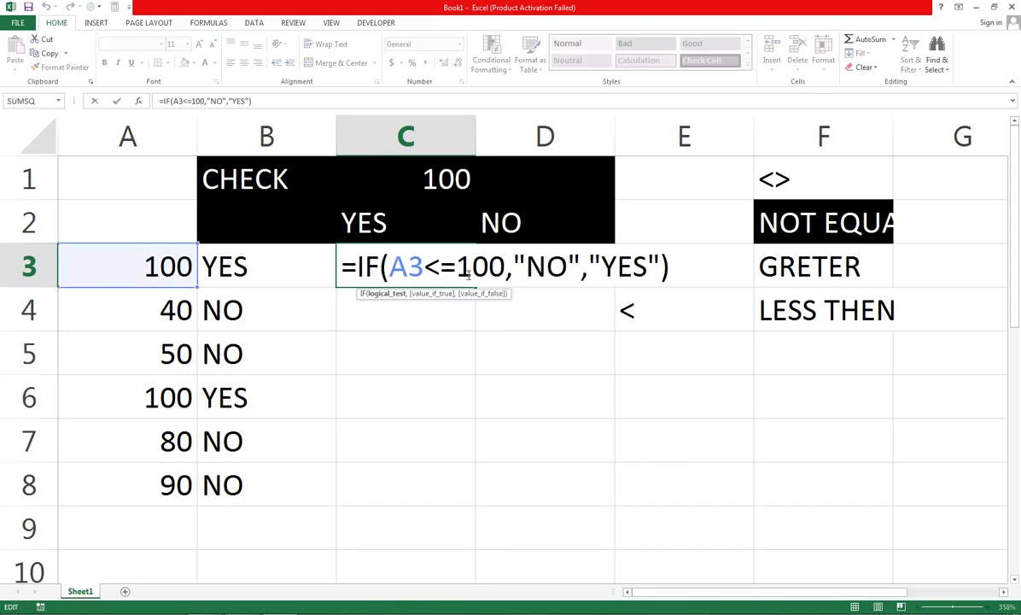
{"action": "key", "text": "Delete"}
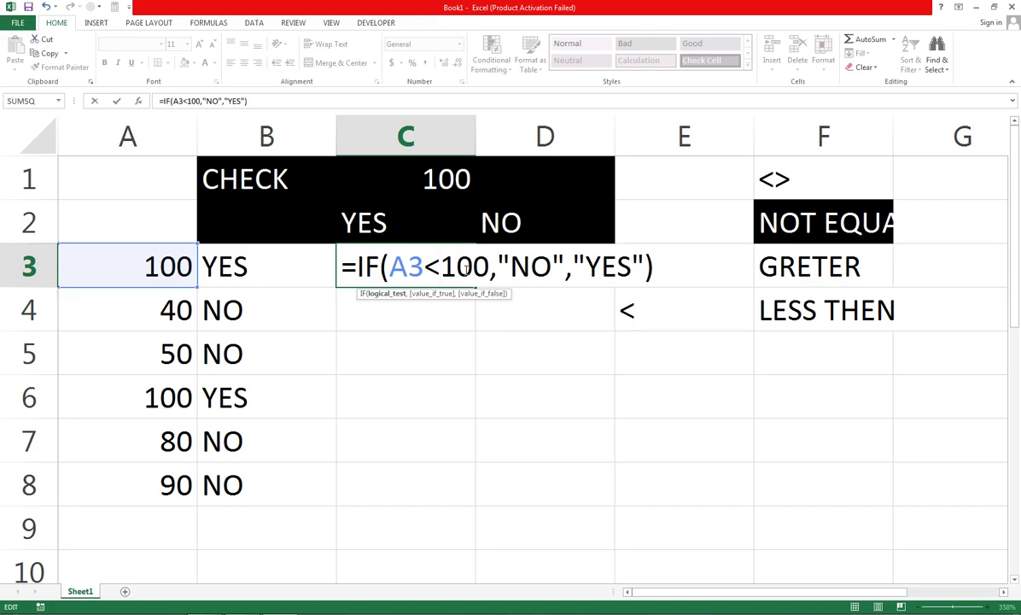
{"action": "key", "text": "Return"}
Fill the C3 formula down through C8.
{"action": "left_click", "coordinate": [428, 266]}
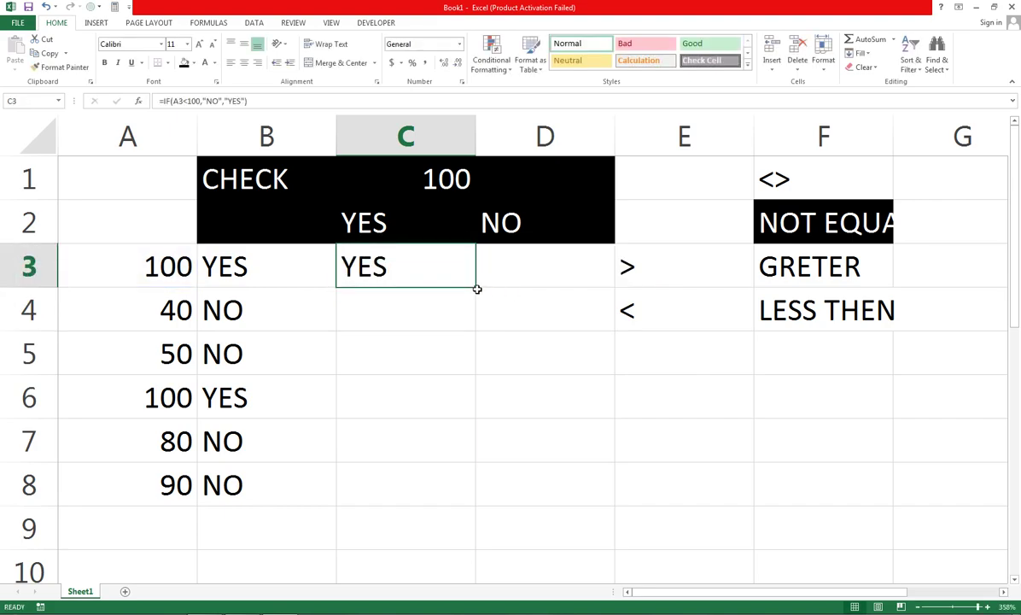
{"action": "left_click_drag", "start_coordinate": [476, 288], "coordinate": [470, 491]}
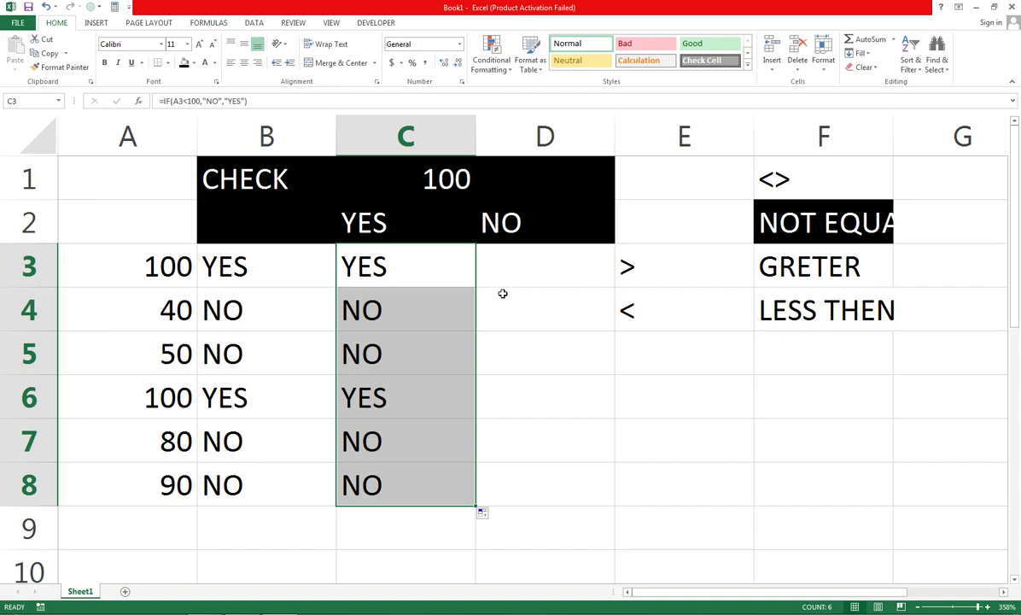
{"action": "left_click", "coordinate": [577, 258]}
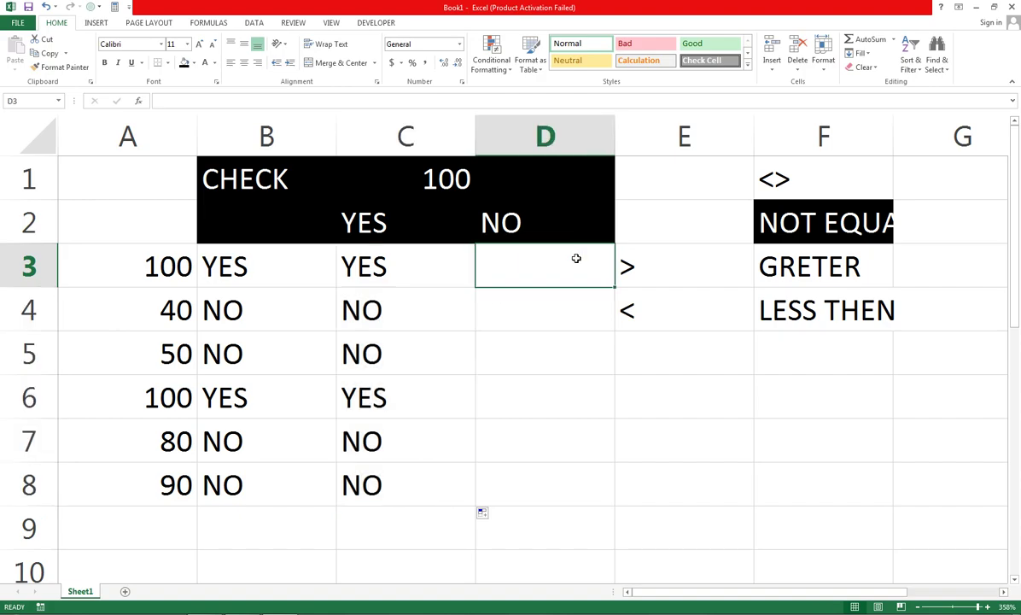
Enter =IF(A3<>100,"YES","NO") in D3 and fill it down to D8 with Ctrl+D.
{"action": "type", "text": "=IF("}
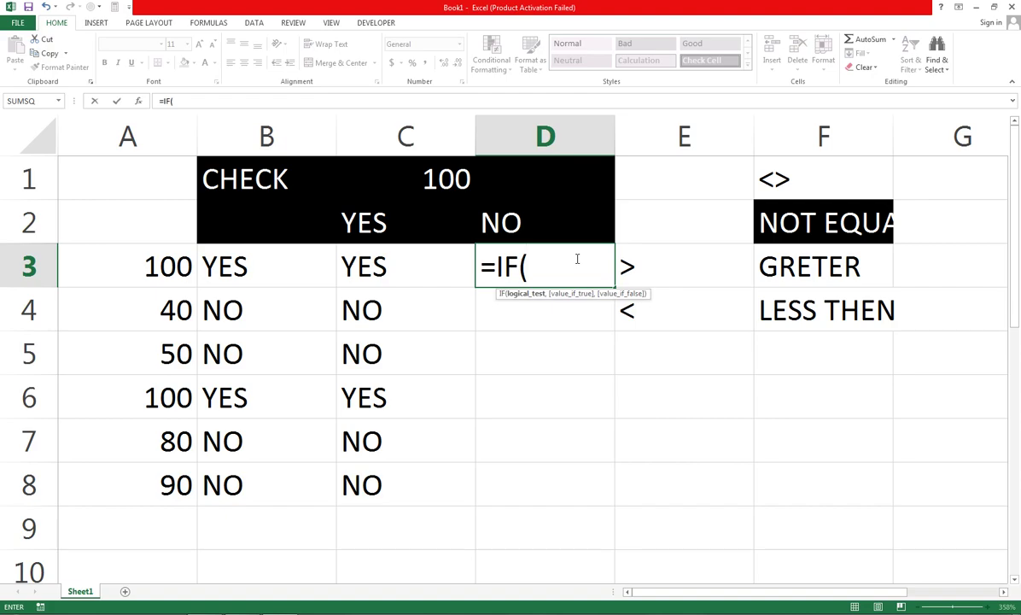
{"action": "key", "text": "Left"}
{"action": "key", "text": "Left"}
{"action": "key", "text": "Left"}
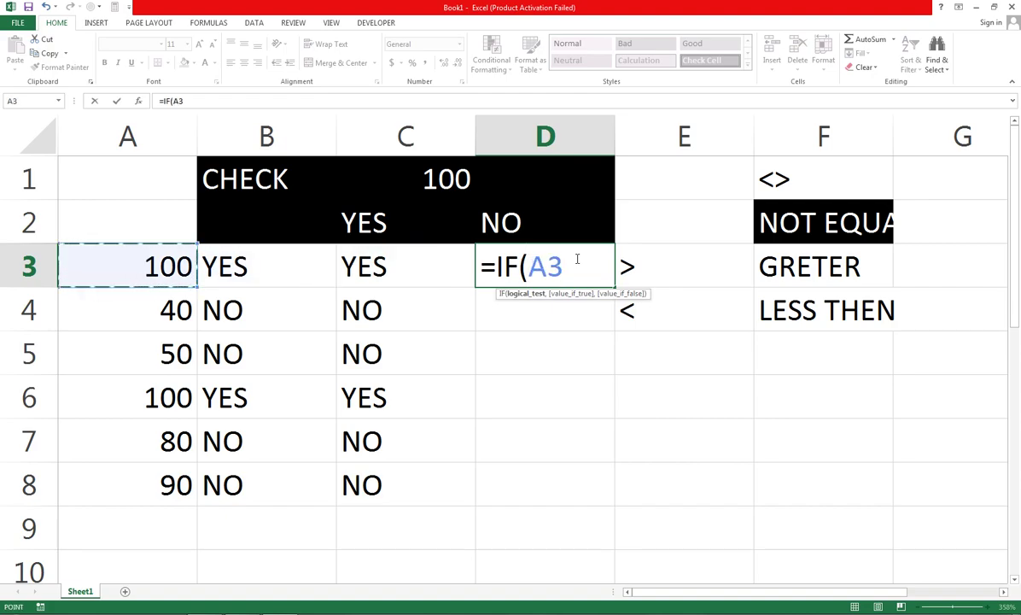
{"action": "type", "text": "<>"}
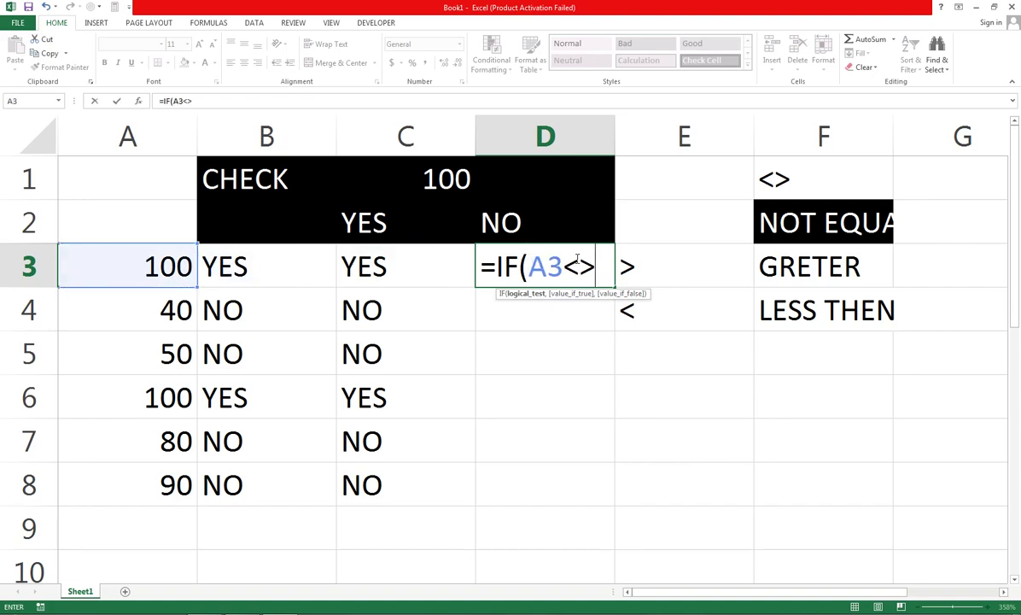
{"action": "type", "text": "100"}
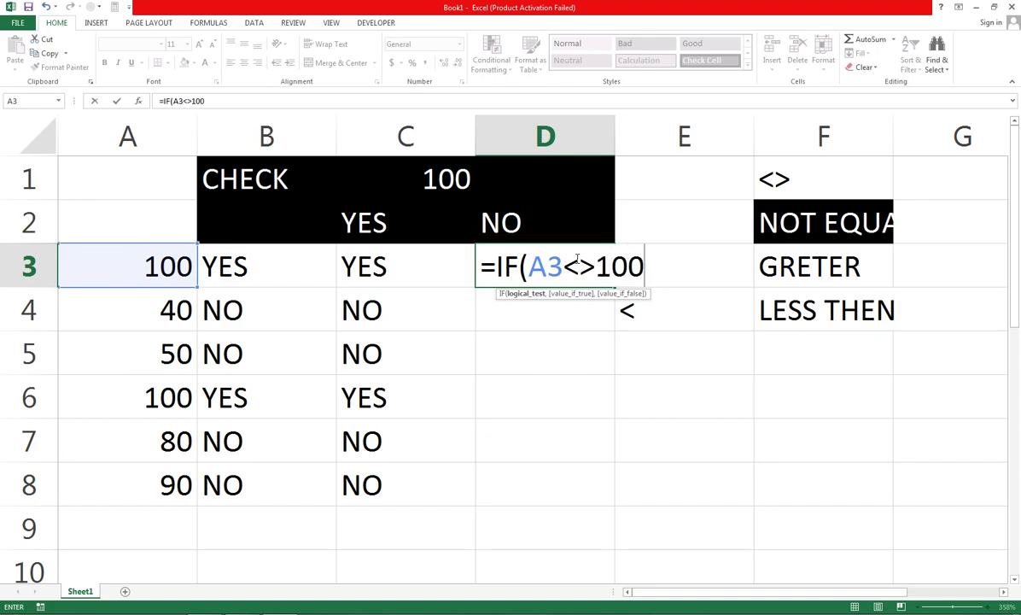
{"action": "type", "text": ",\""}
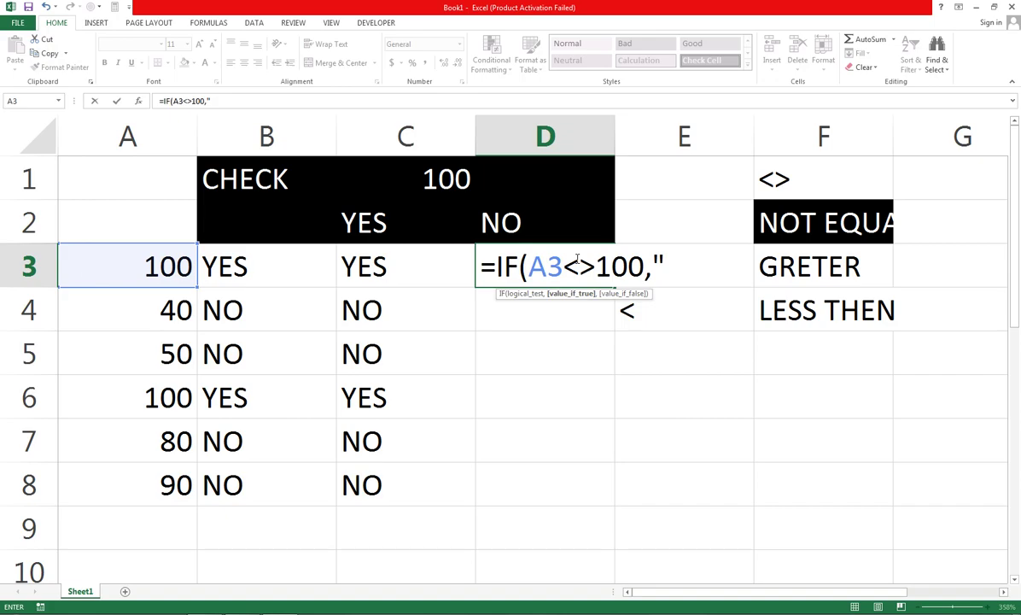
{"action": "type", "text": "Y"}
{"action": "type", "text": "ES\",\"N"}
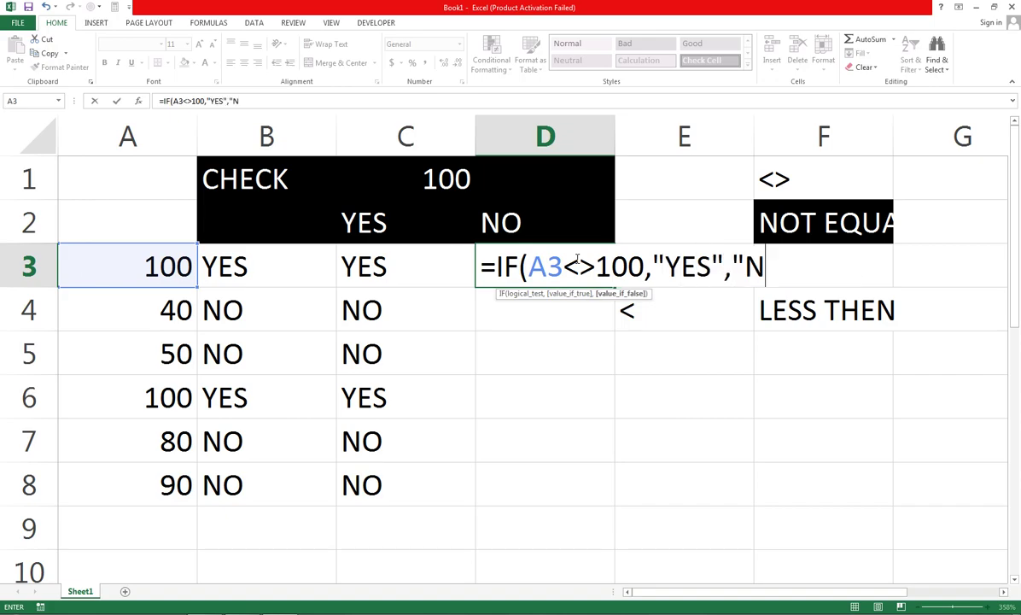
{"action": "type", "text": "O\")"}
{"action": "key", "text": "Return"}
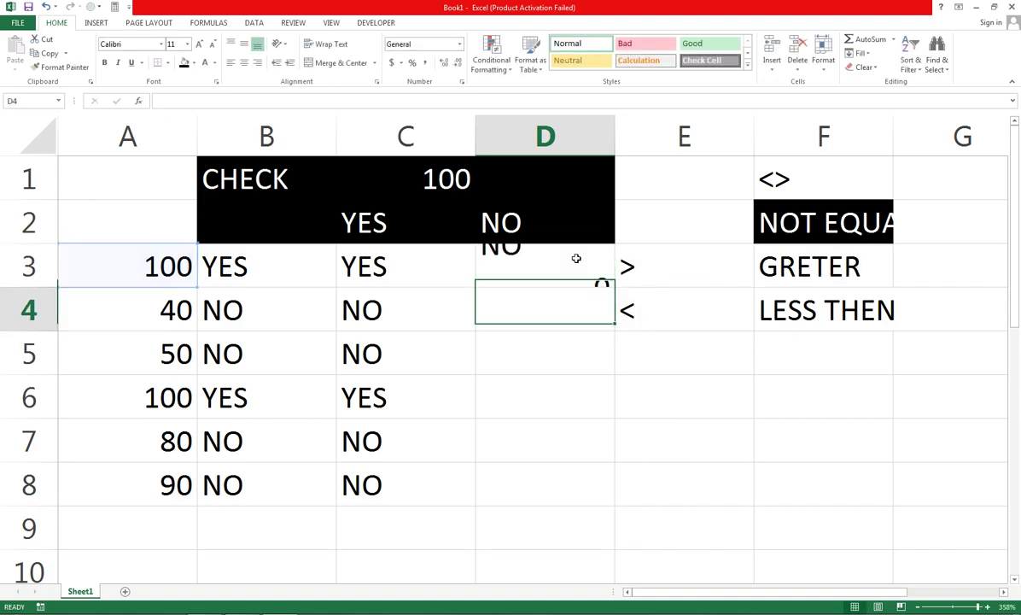
{"action": "left_click_drag", "start_coordinate": [577, 258], "coordinate": [576, 487]}
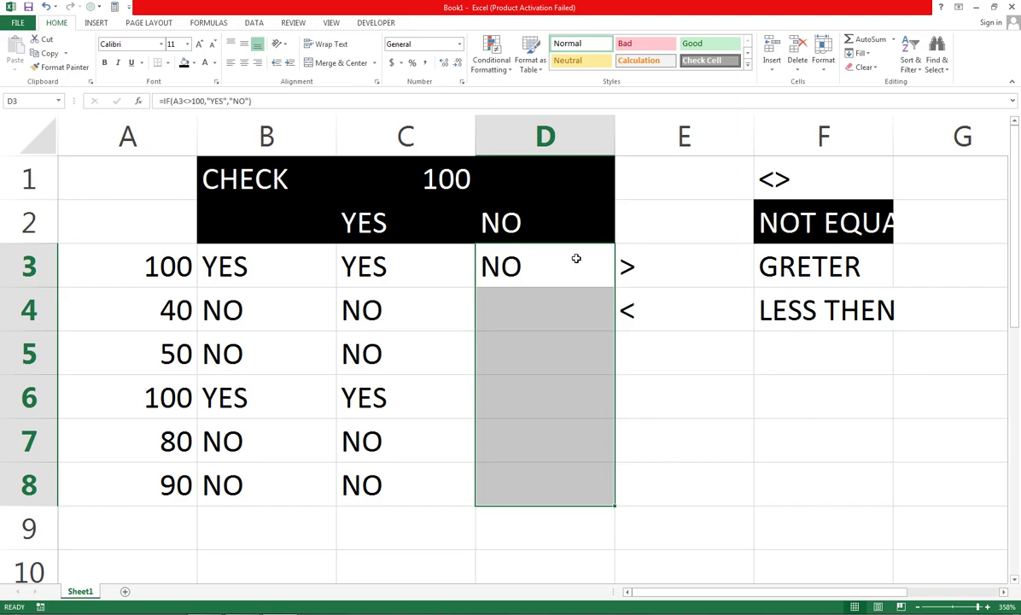
{"action": "key", "text": "ctrl+d"}
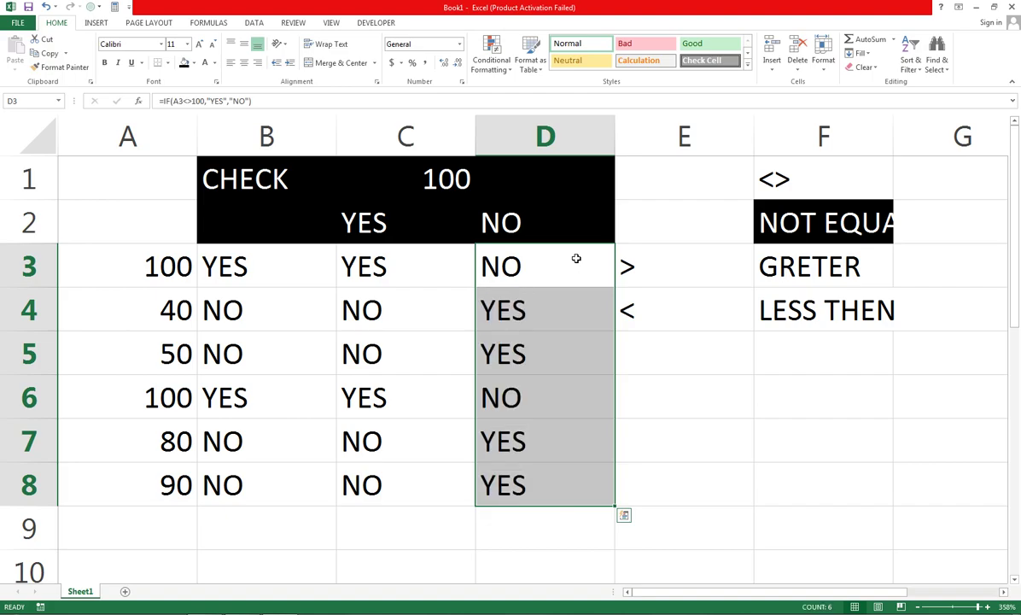
{"action": "key", "text": "ctrl+q"}
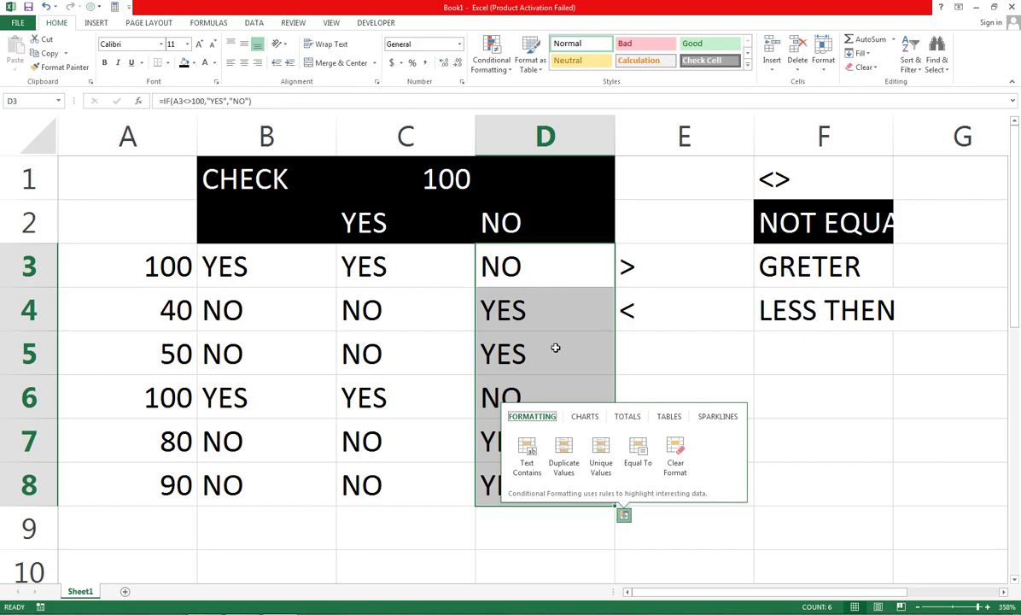
Change A4 from 40 to 100 so row 4 reads YES, YES, NO, and narrow column E.
{"action": "left_click", "coordinate": [642, 346]}
{"action": "left_click", "coordinate": [155, 316]}
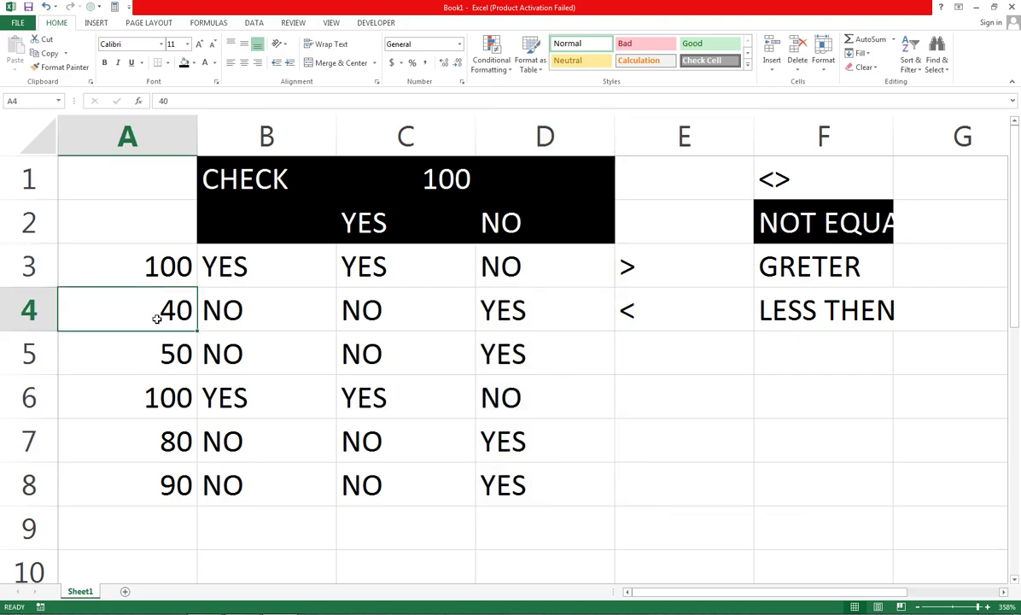
{"action": "type", "text": "100"}
{"action": "key", "text": "Return"}
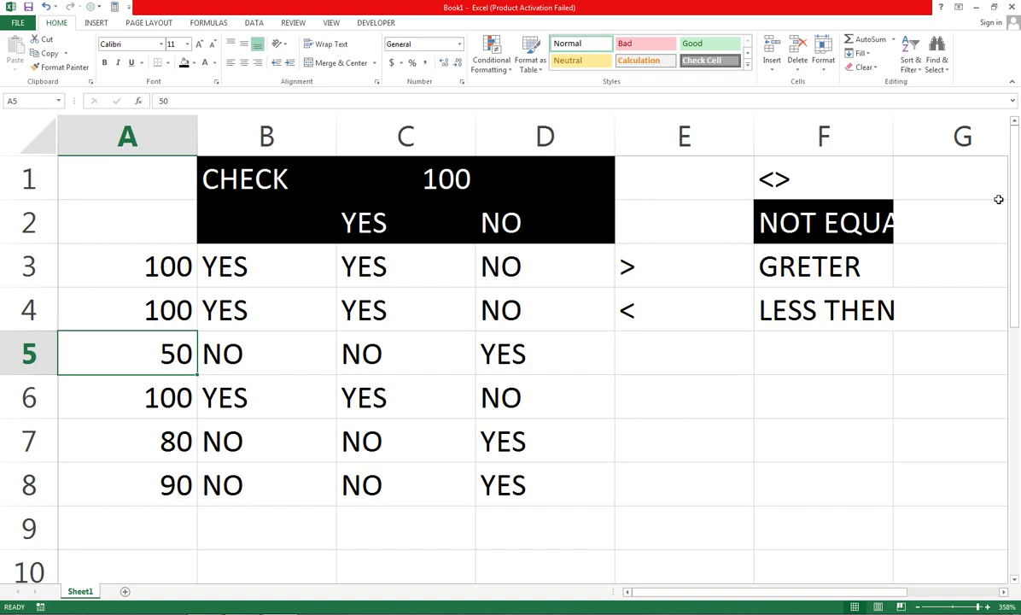
{"action": "left_click_drag", "start_coordinate": [753, 124], "coordinate": [659, 143]}
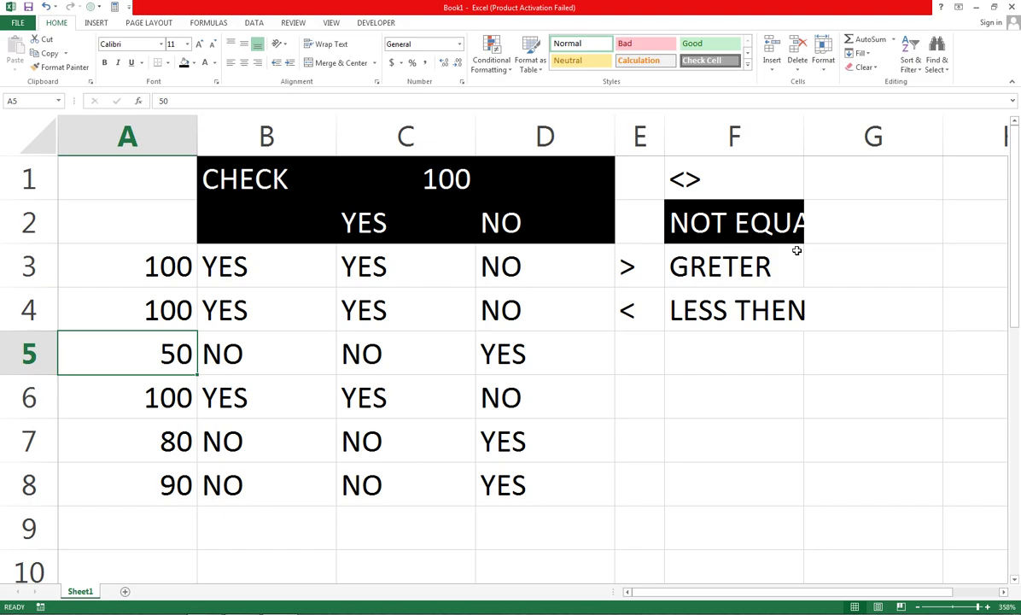
Enter 100 in cell F7.
{"action": "key", "text": "Right"}
{"action": "key", "text": "Right"}
{"action": "key", "text": "Right"}
{"action": "key", "text": "Right"}
{"action": "key", "text": "Right"}
{"action": "key", "text": "Down"}
{"action": "key", "text": "Down"}
{"action": "key", "text": "Down"}
{"action": "key", "text": "Down"}
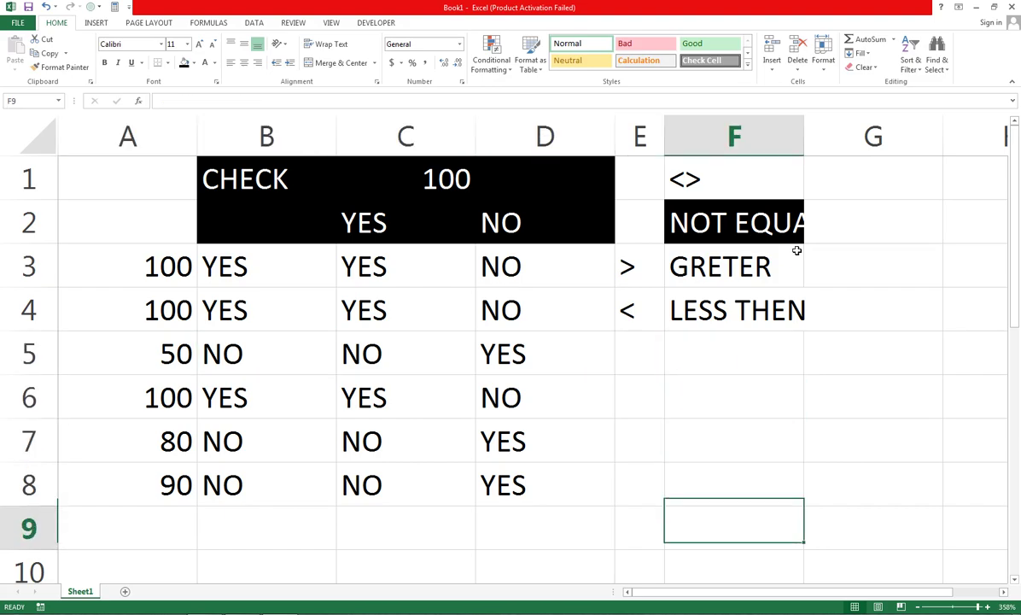
{"action": "key", "text": "Down"}
{"action": "key", "text": "Right"}
{"action": "key", "text": "Up"}
{"action": "key", "text": "Up"}
{"action": "key", "text": "Up"}
{"action": "key", "text": "Left"}
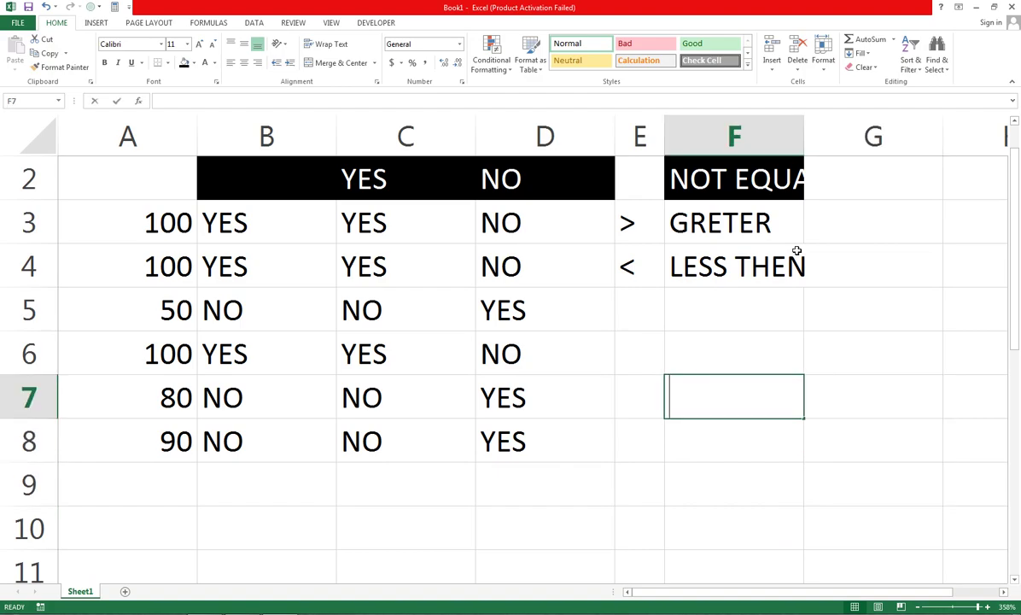
{"action": "type", "text": "100"}
{"action": "key", "text": "ctrl+Return"}
Put a < sign in F6 and 10% in G6.
{"action": "key", "text": "Right"}
{"action": "key", "text": "Up"}
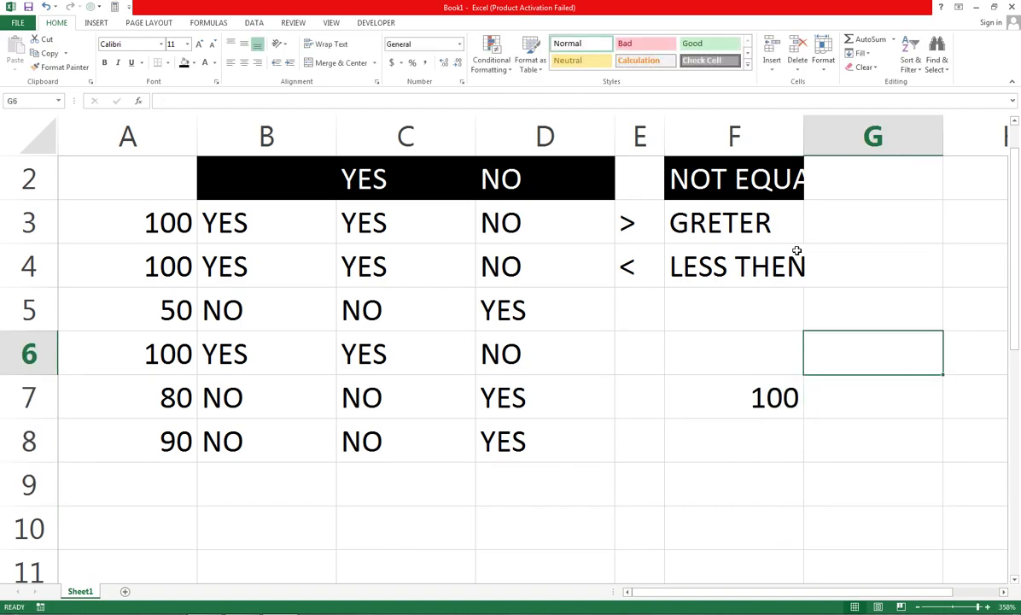
{"action": "key", "text": "Left"}
{"action": "type", "text": ">"}
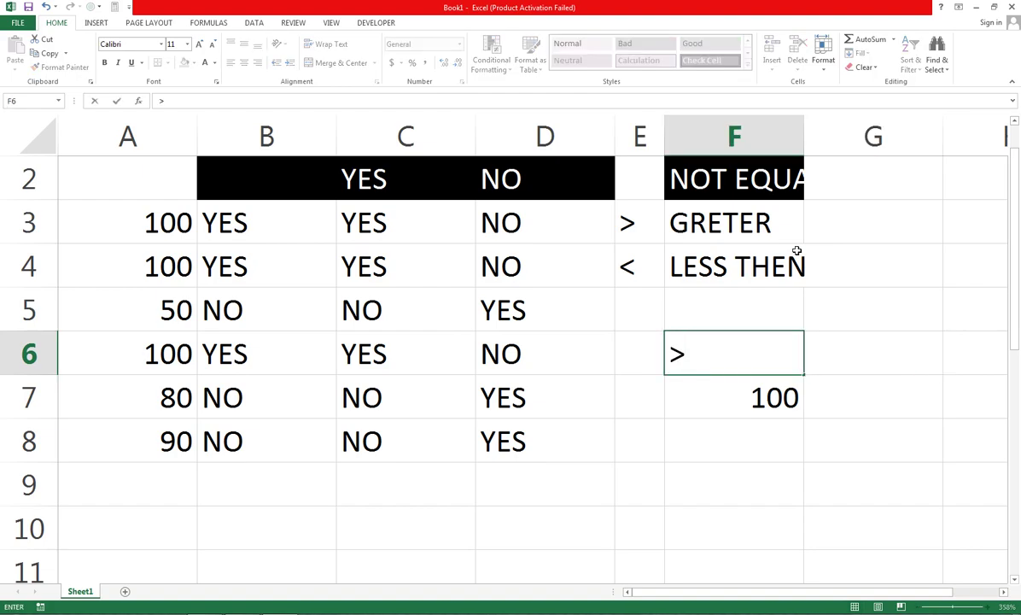
{"action": "key", "text": "BackSpace"}
{"action": "type", "text": "<"}
{"action": "key", "text": "Tab"}
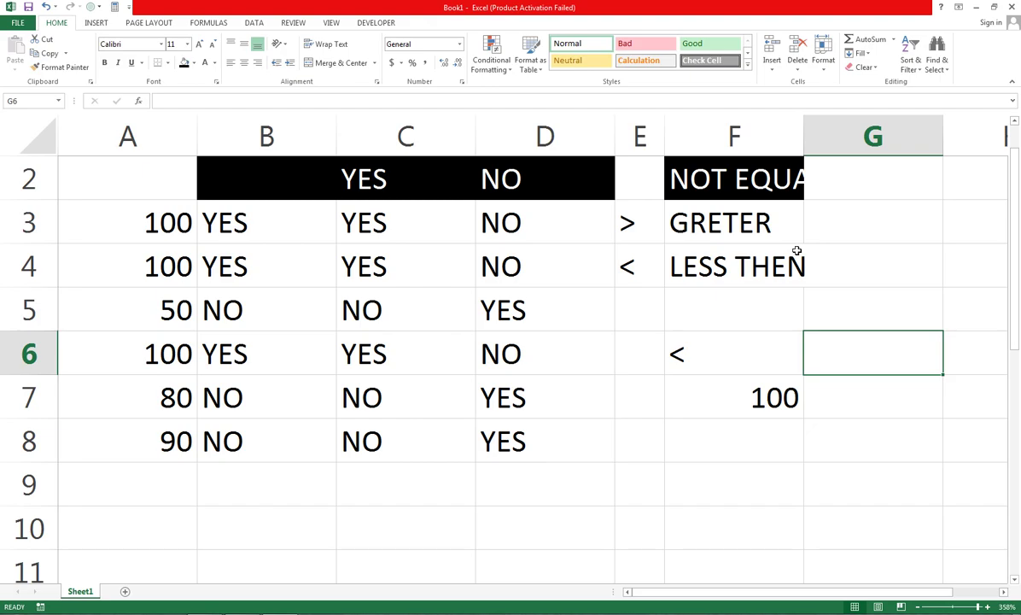
{"action": "type", "text": "10"}
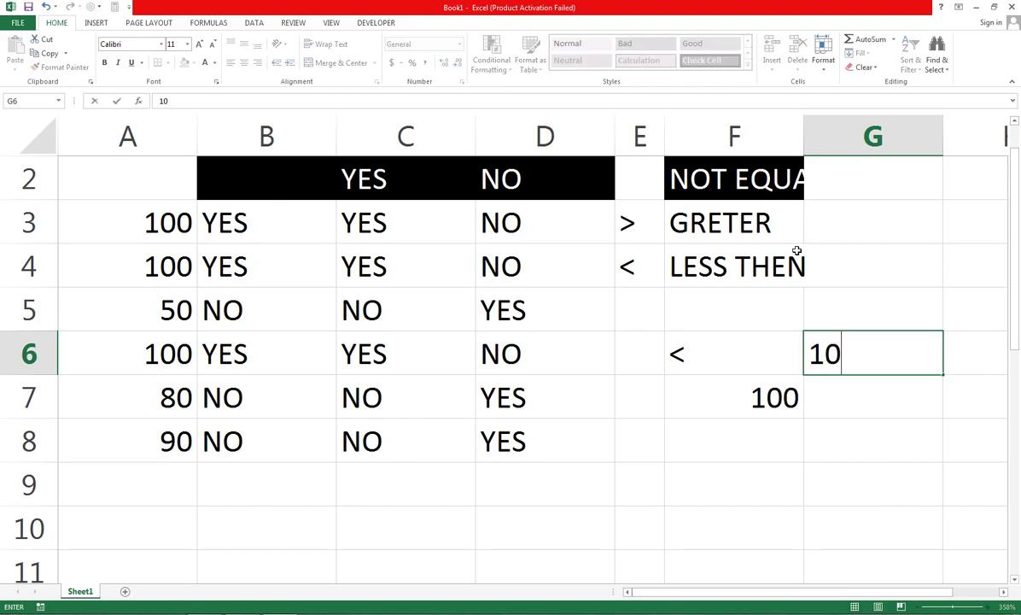
{"action": "type", "text": "%"}
{"action": "key", "text": "Return"}
Enter 100 in H7, a > sign in H6 and 20% in I6.
{"action": "key", "text": "Right"}
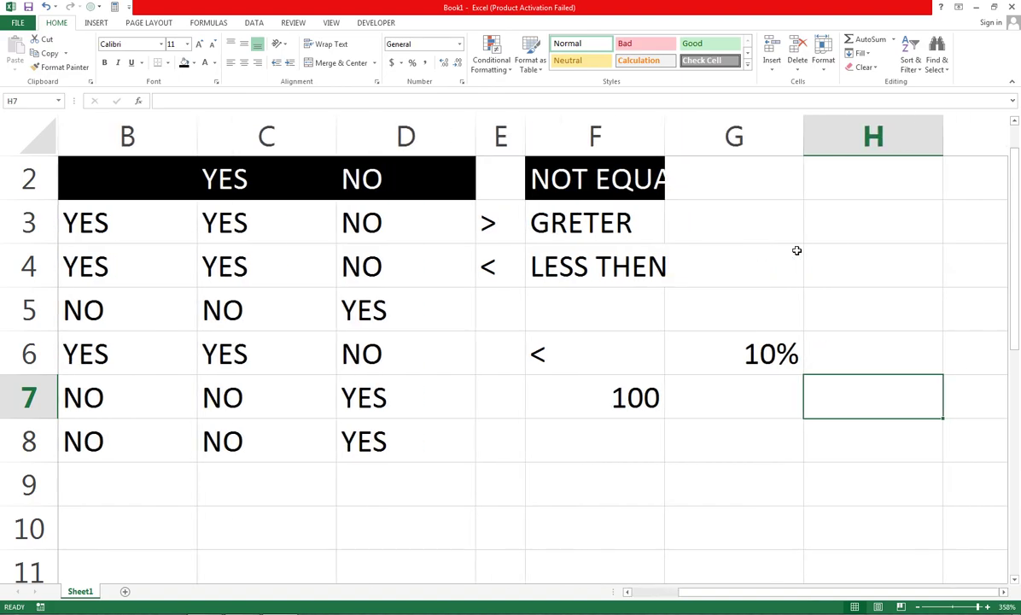
{"action": "type", "text": "100"}
{"action": "key", "text": "ctrl+Return"}
{"action": "key", "text": "Up"}
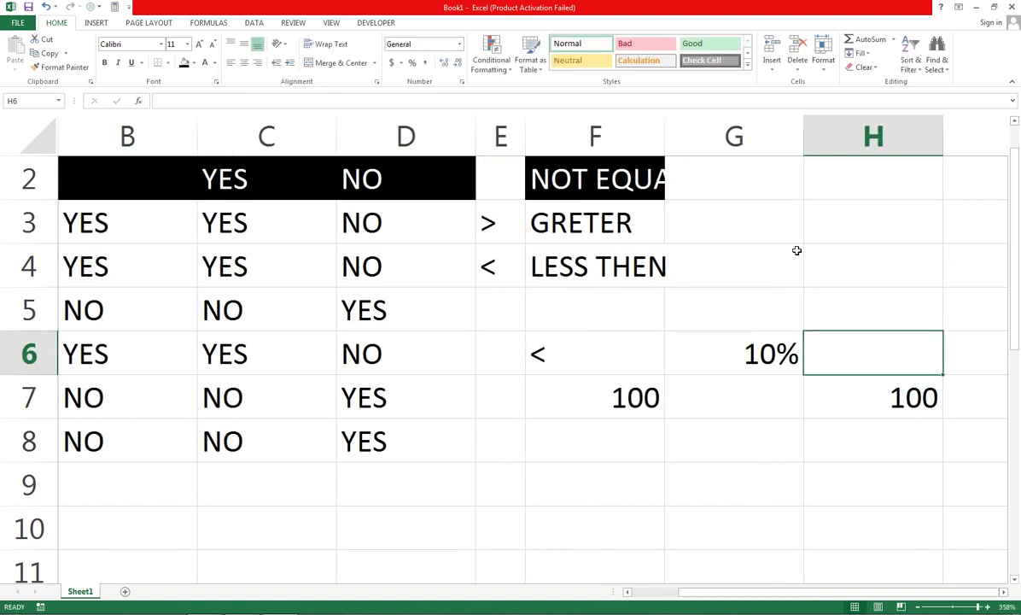
{"action": "type", "text": ">"}
{"action": "key", "text": "Right"}
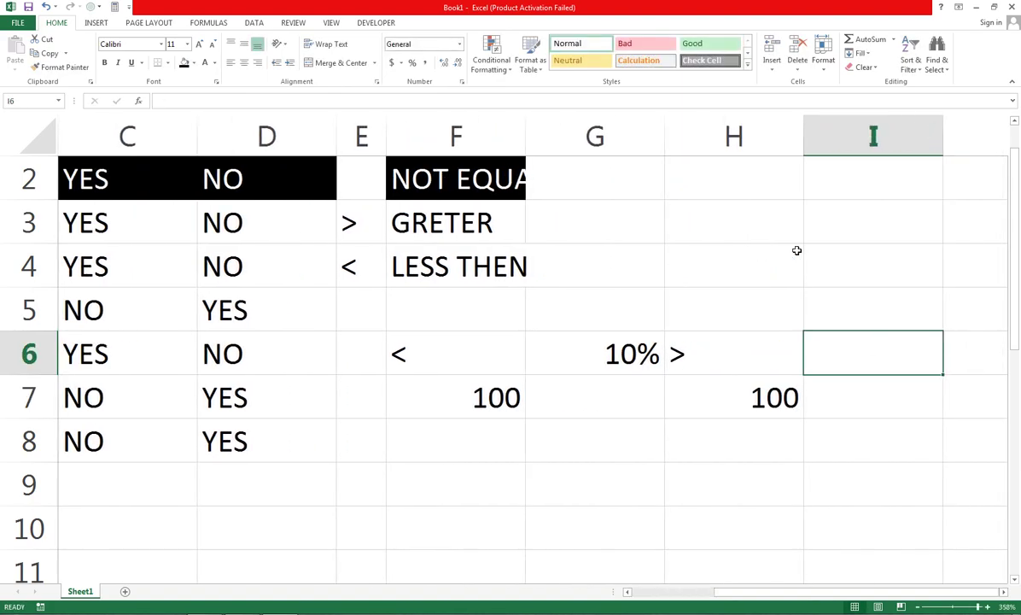
{"action": "type", "text": "20"}
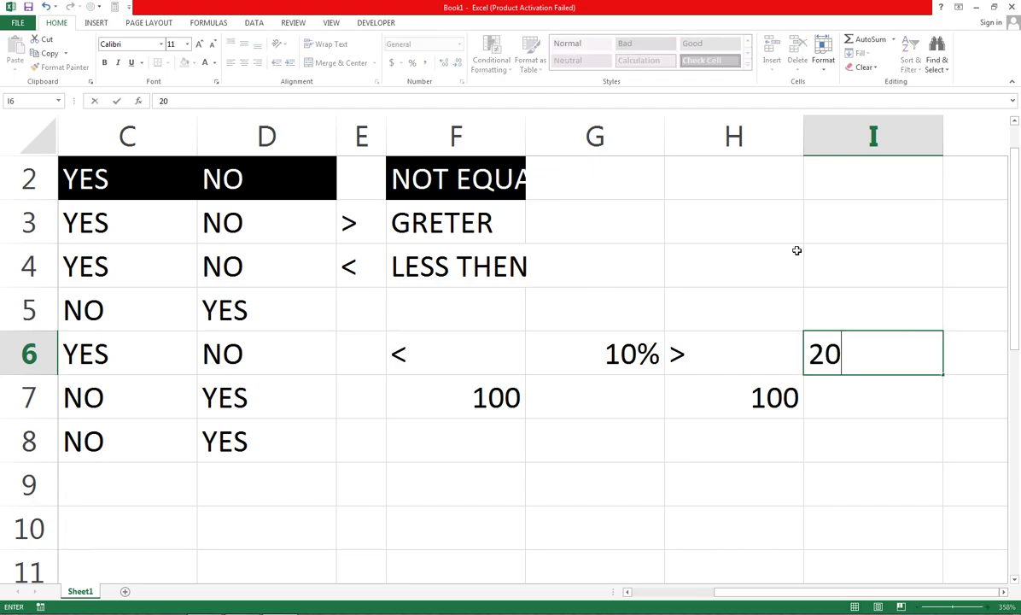
{"action": "type", "text": "%"}
{"action": "key", "text": "Return"}
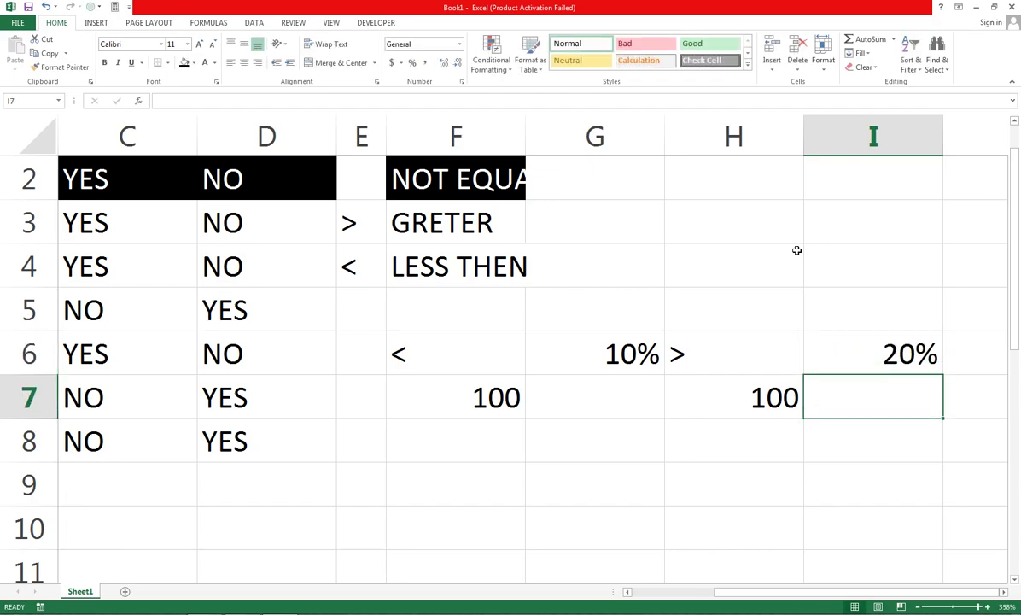
Fill F9:F13 with the values 80, 90, 500, 140 and 65.
{"action": "key", "text": "Down"}
{"action": "key", "text": "Left"}
{"action": "key", "text": "Left"}
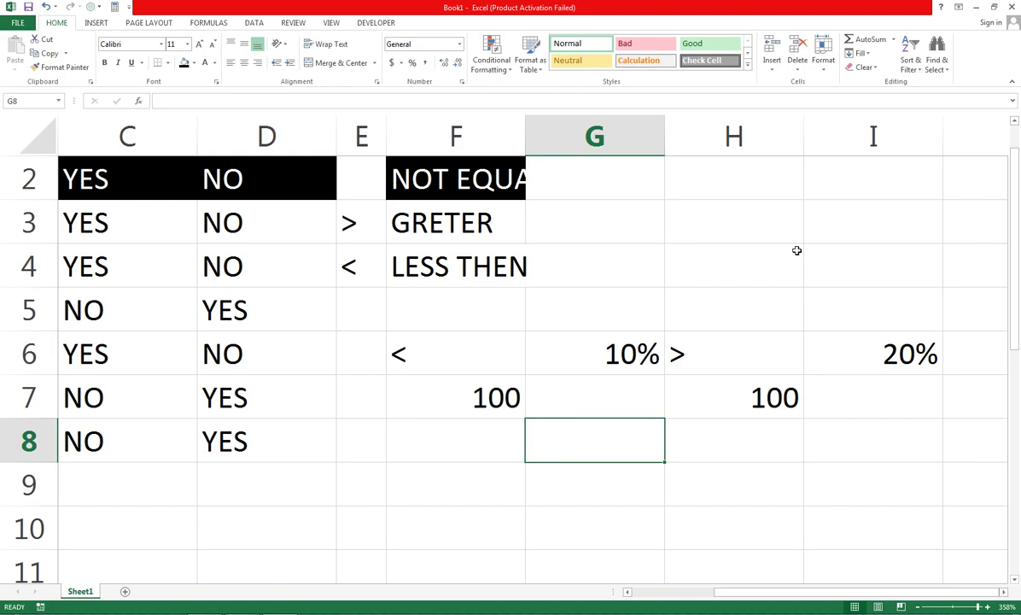
{"action": "key", "text": "Left"}
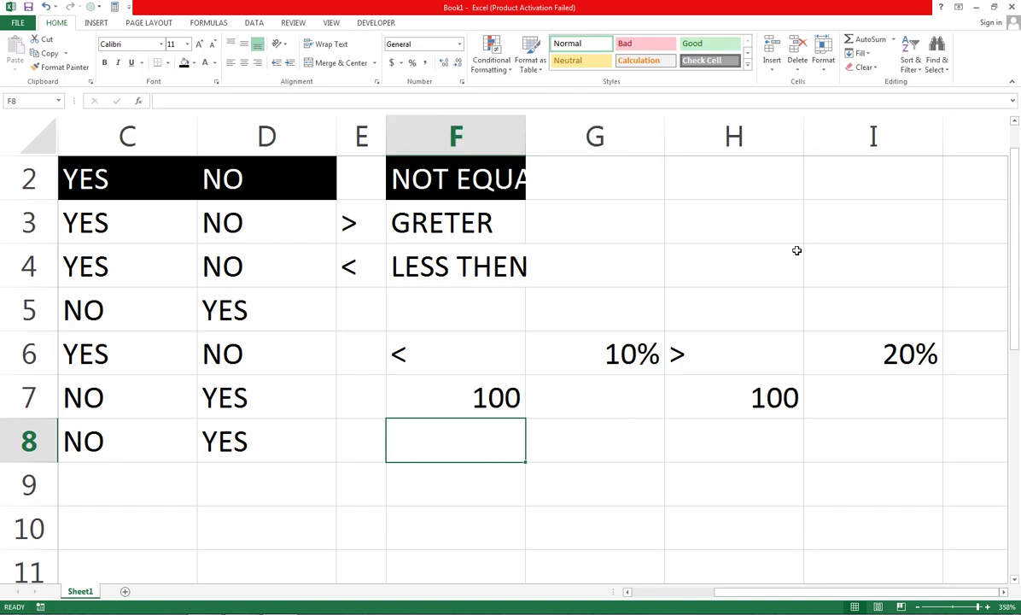
{"action": "key", "text": "Down"}
{"action": "key", "text": "Down"}
{"action": "key", "text": "Down"}
{"action": "key", "text": "Up"}
{"action": "key", "text": "Up"}
{"action": "key", "text": "Up"}
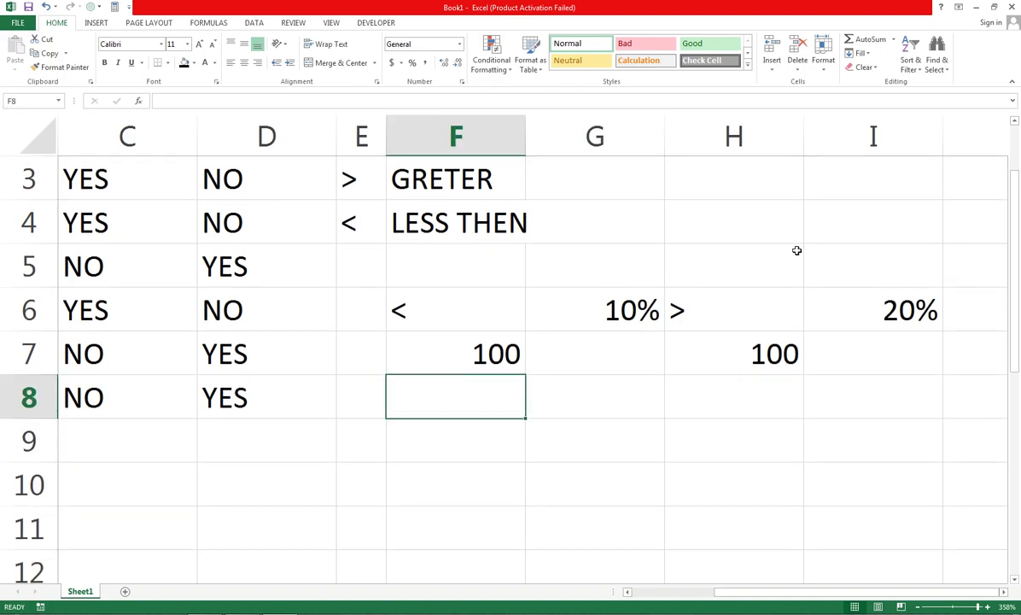
{"action": "key", "text": "Down"}
{"action": "type", "text": "80"}
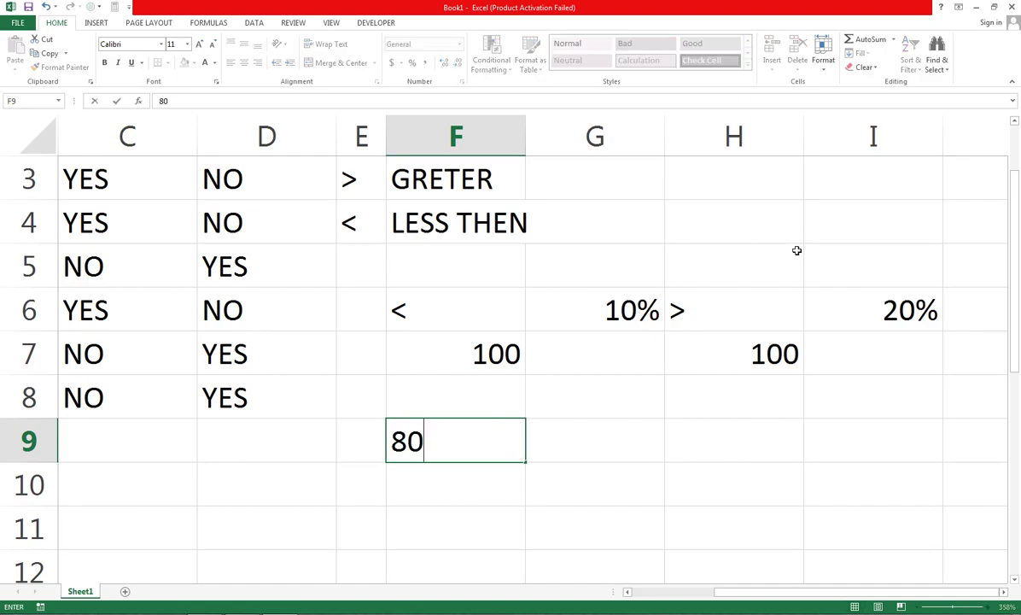
{"action": "key", "text": "Return"}
{"action": "type", "text": "90"}
{"action": "key", "text": "Return"}
{"action": "type", "text": "5"}
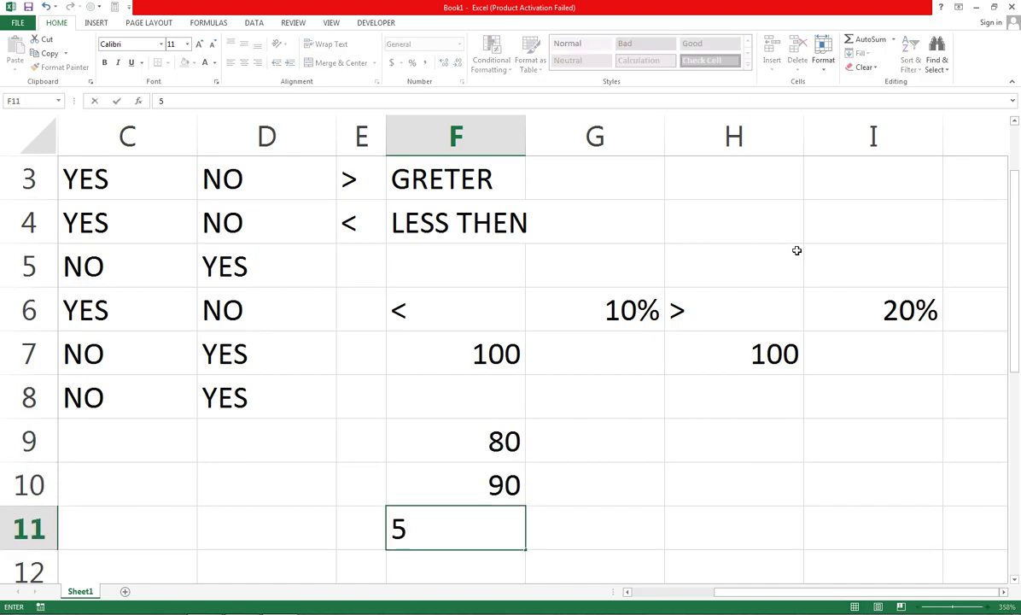
{"action": "type", "text": "00"}
{"action": "key", "text": "Return"}
{"action": "type", "text": "140"}
{"action": "key", "text": "ctrl+Return"}
{"action": "key", "text": "Return"}
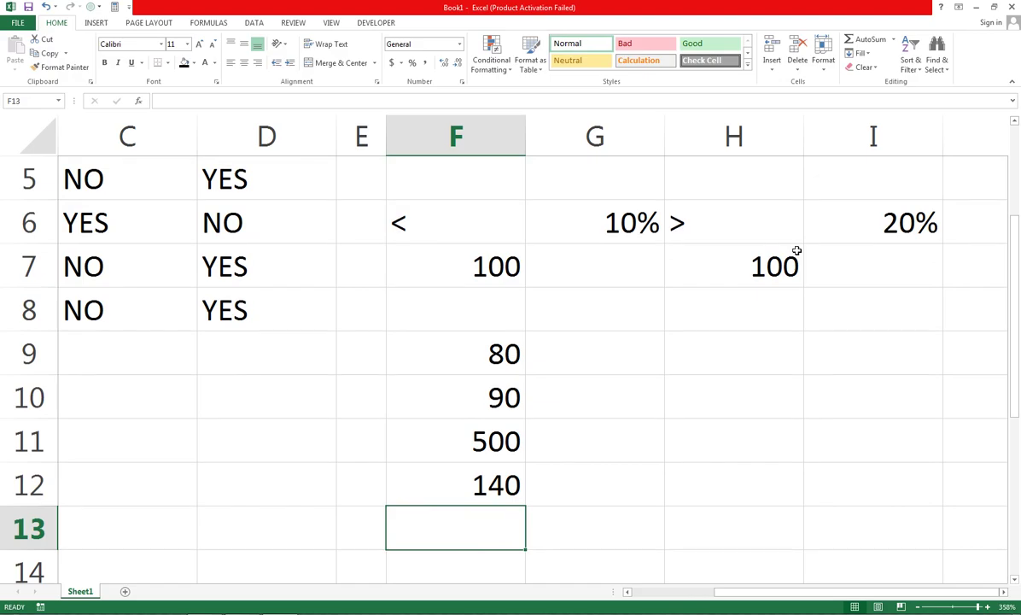
{"action": "type", "text": "65"}
{"action": "key", "text": "Right"}
{"action": "key", "text": "Up"}
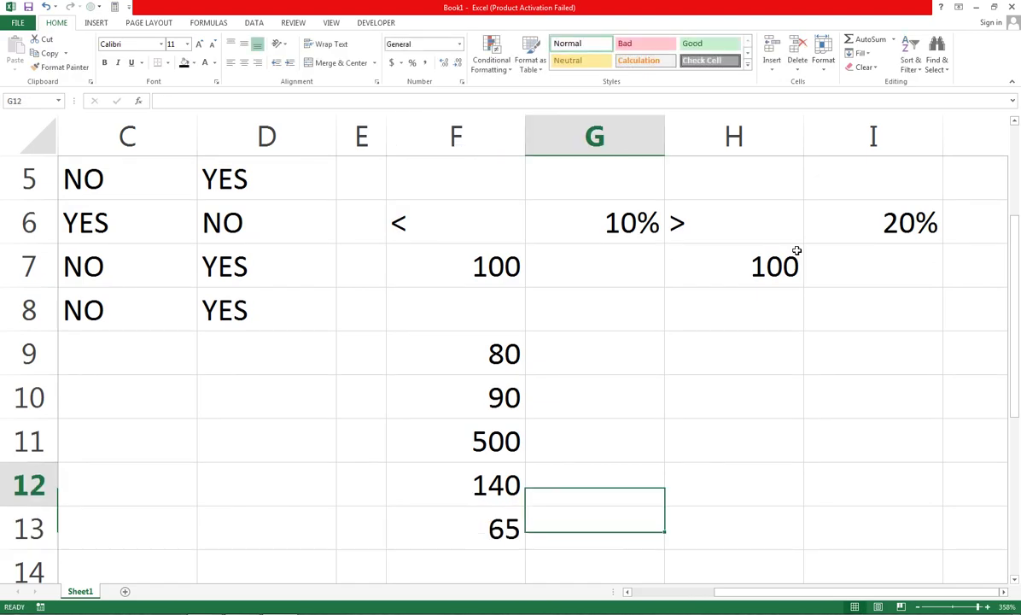
{"action": "key", "text": "Up"}
{"action": "key", "text": "Up"}
{"action": "key", "text": "Up"}
{"action": "key", "text": "Up"}
{"action": "key", "text": "Down"}
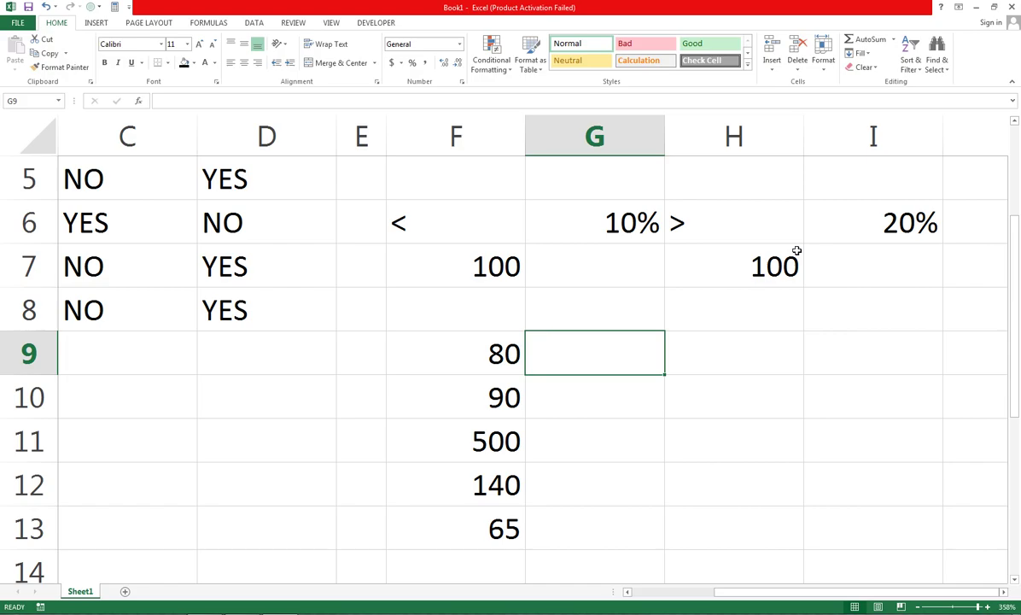
{"action": "key", "text": "Up"}
{"action": "key", "text": "Up"}
{"action": "key", "text": "Up"}
{"action": "key", "text": "Left"}
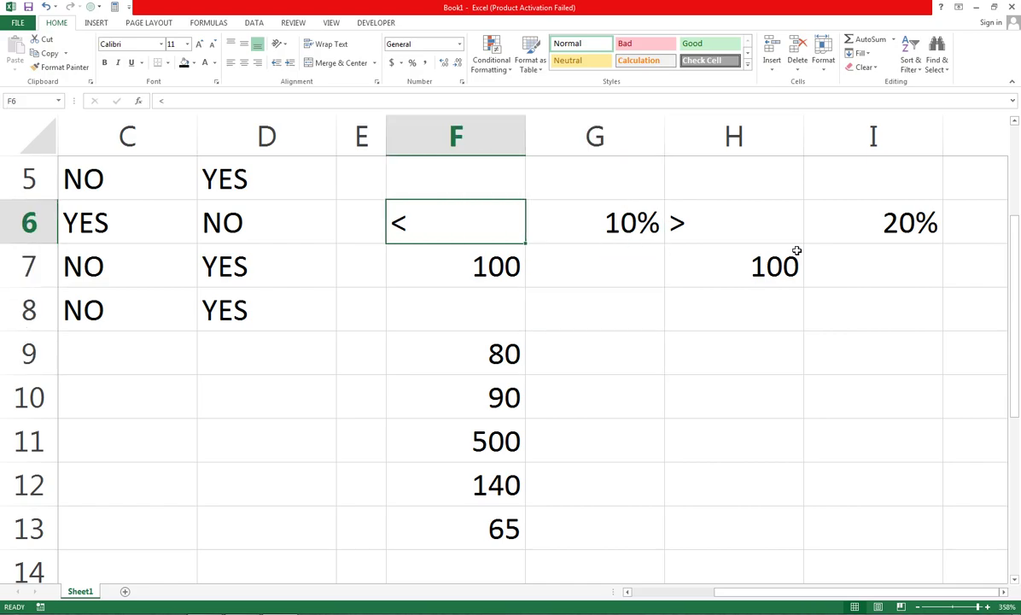
{"action": "key", "text": "Down"}
{"action": "key", "text": "Up"}
{"action": "key", "text": "Right"}
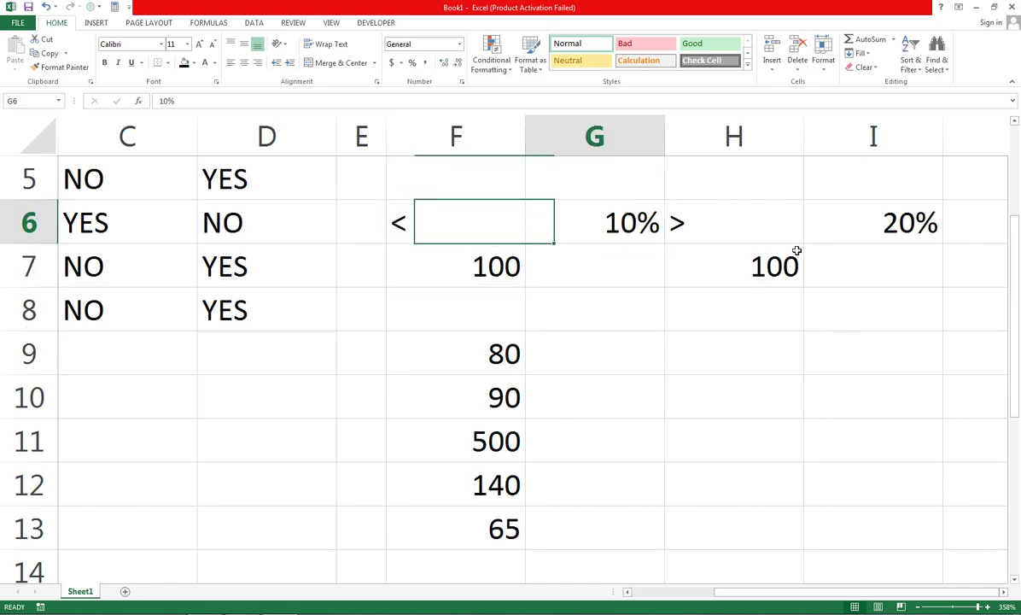
{"action": "key", "text": "Down"}
{"action": "key", "text": "Down"}
{"action": "key", "text": "Down"}
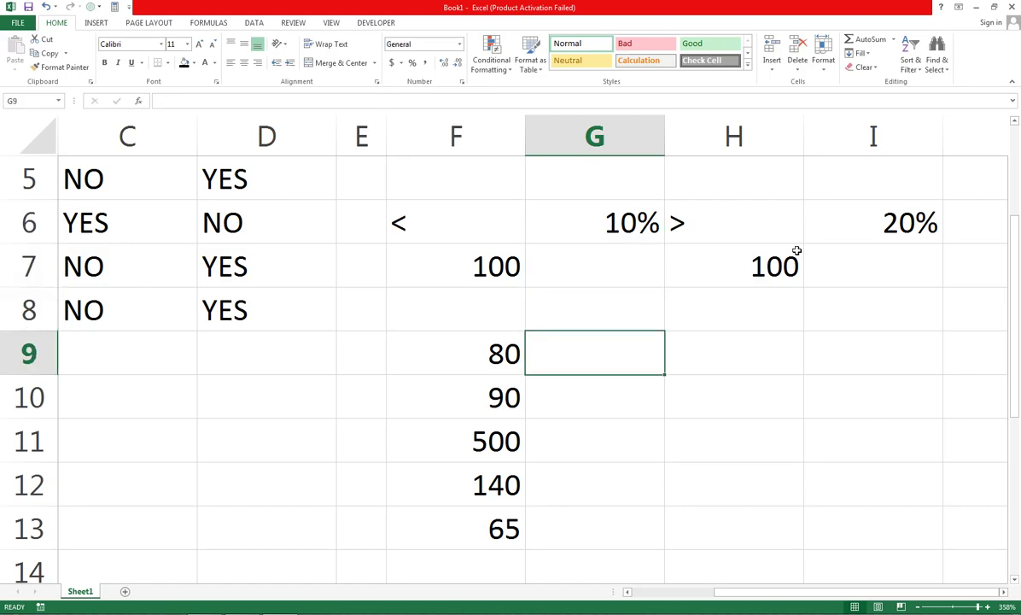
{"action": "key", "text": "Left"}
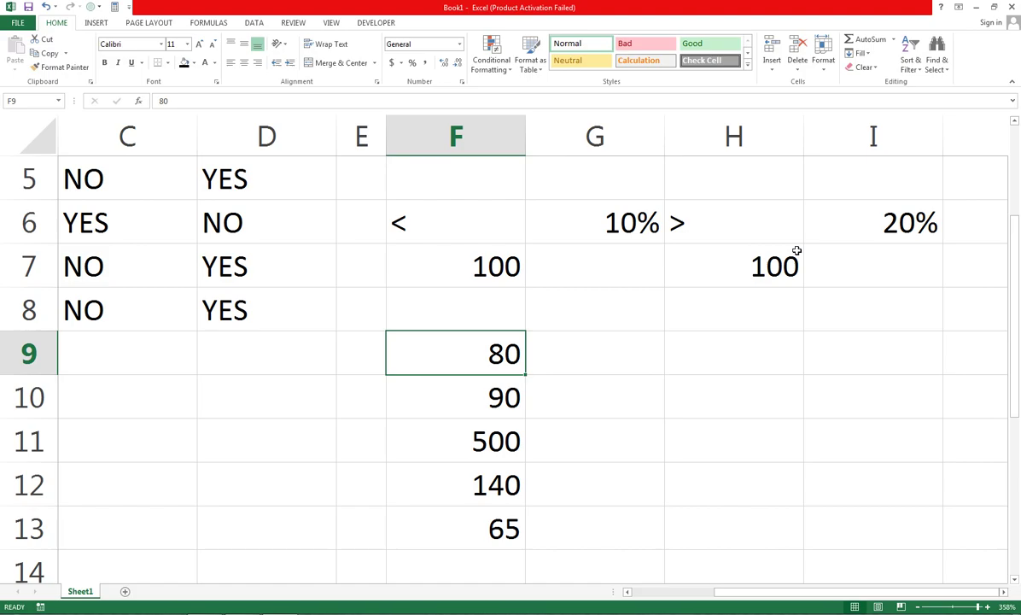
{"action": "key", "text": "Down"}
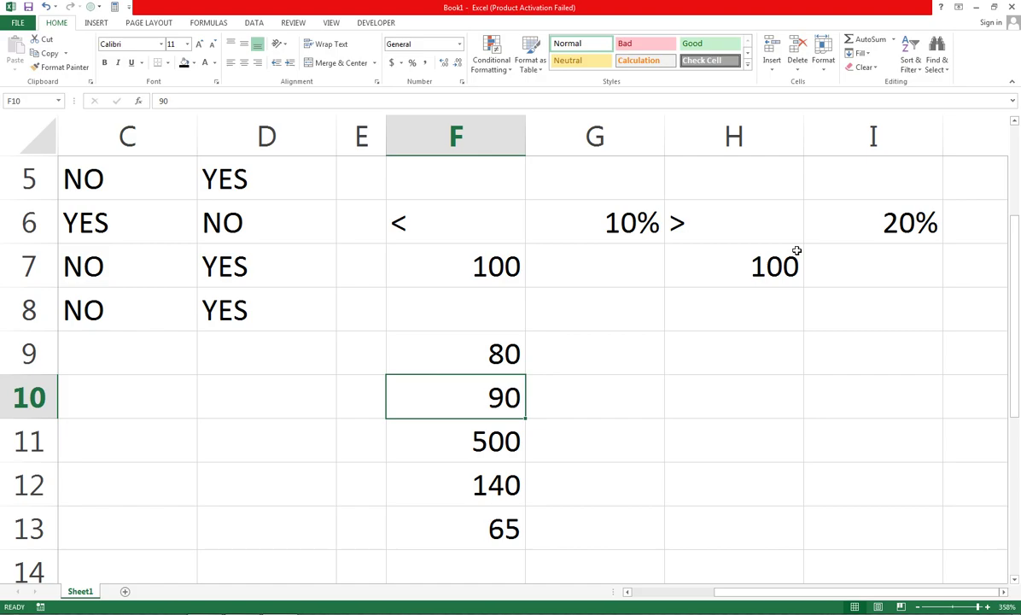
{"action": "key", "text": "Down"}
{"action": "key", "text": "Down"}
{"action": "key", "text": "Down"}
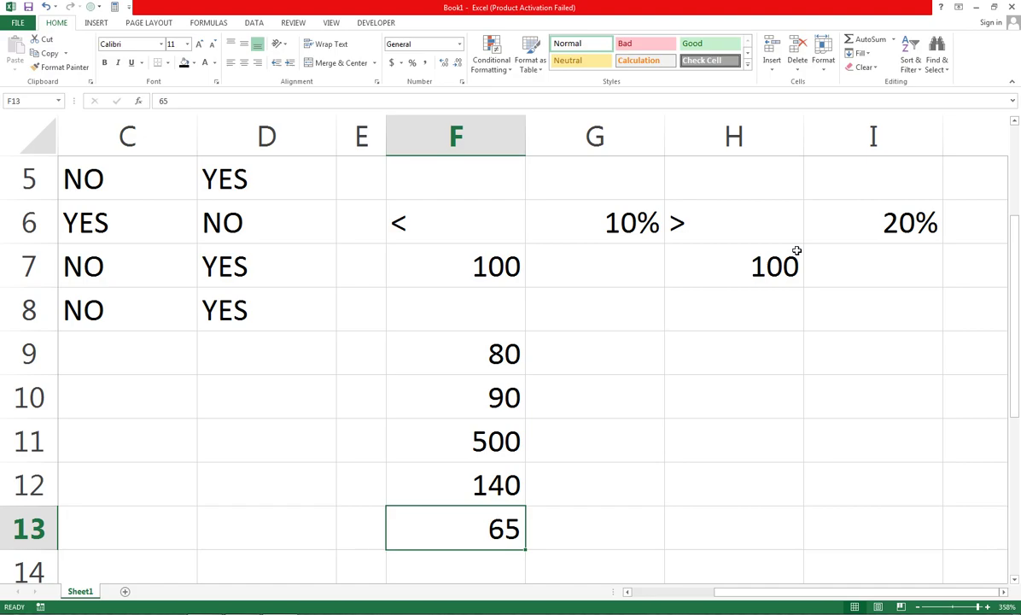
{"action": "key", "text": "Right"}
{"action": "key", "text": "Up"}
{"action": "key", "text": "Up"}
{"action": "key", "text": "Up"}
{"action": "key", "text": "Up"}
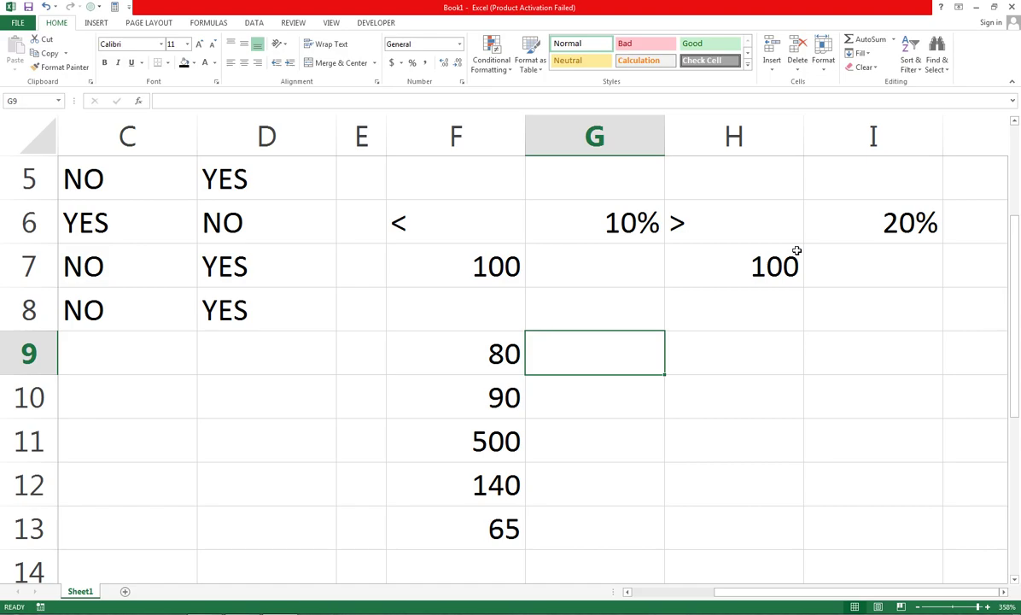
Type =IF(F9<100, into G9 as the formula's test condition.
{"action": "type", "text": "=I"}
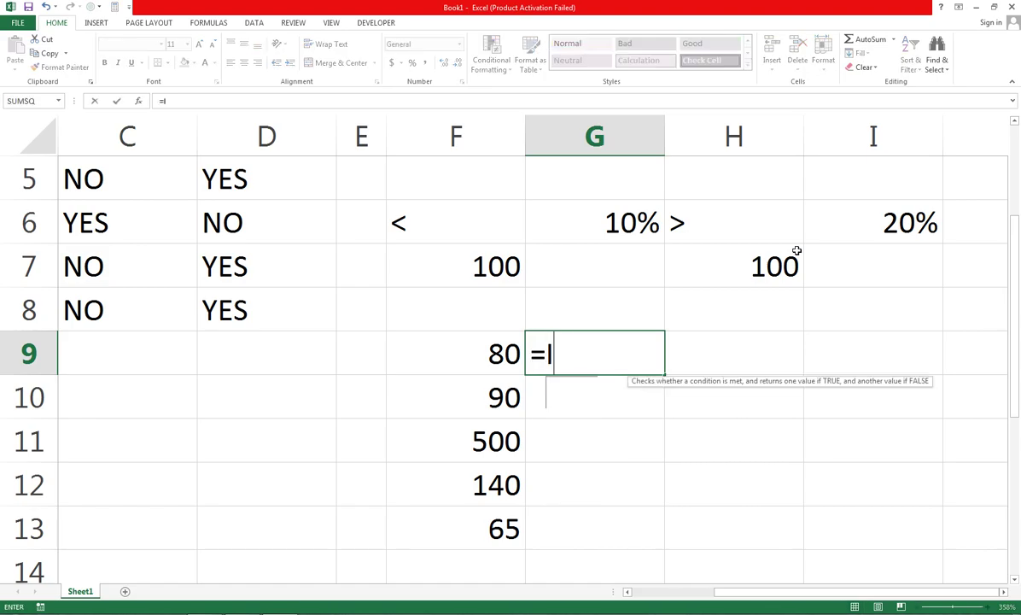
{"action": "type", "text": "F("}
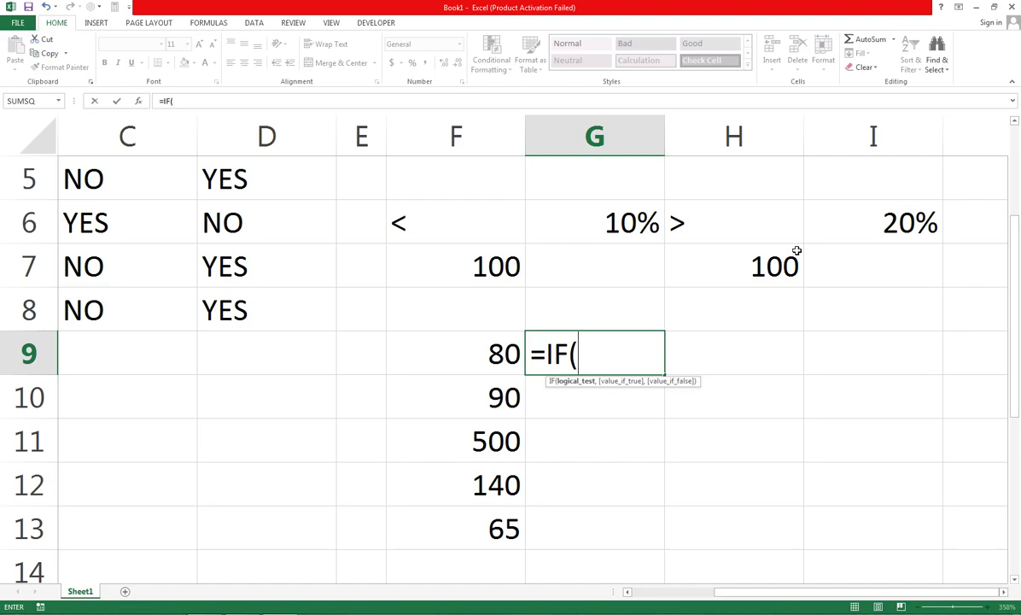
{"action": "key", "text": "Left"}
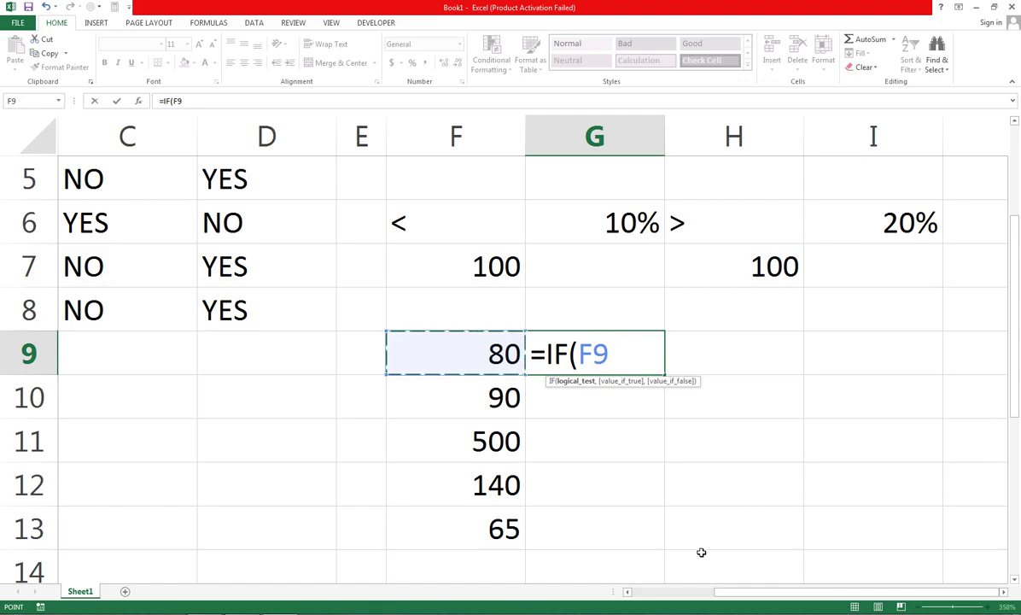
{"action": "type", "text": "<"}
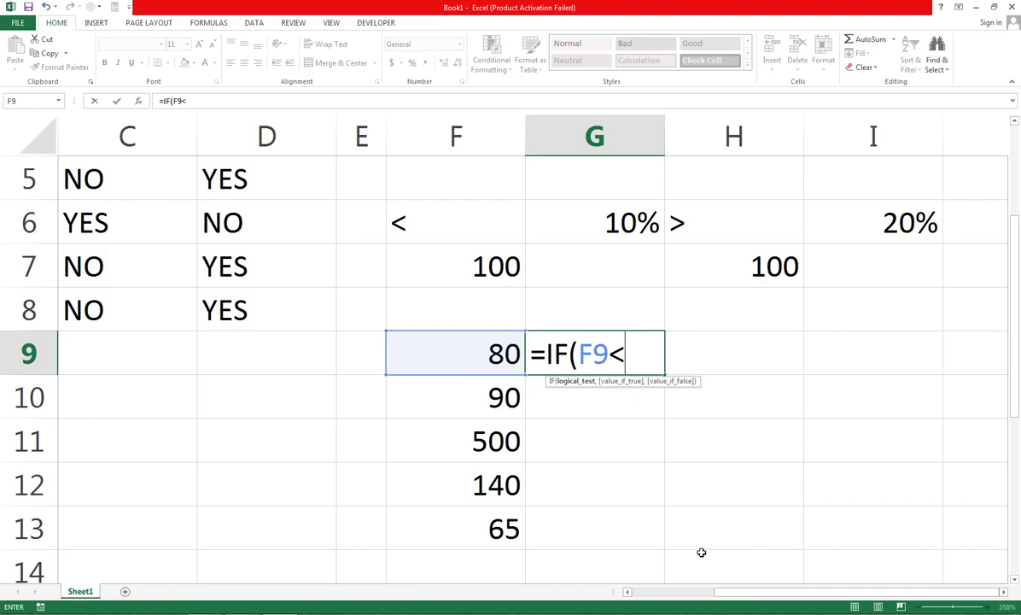
{"action": "type", "text": "100,"}
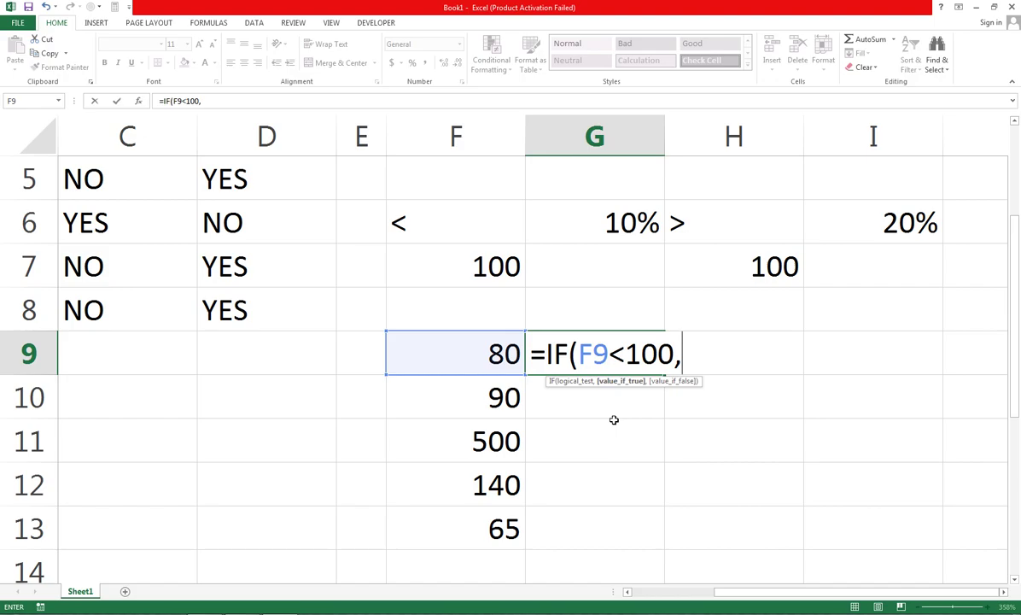
Add F9*10/100 after the condition as the start of the true result.
{"action": "key", "text": "Left"}
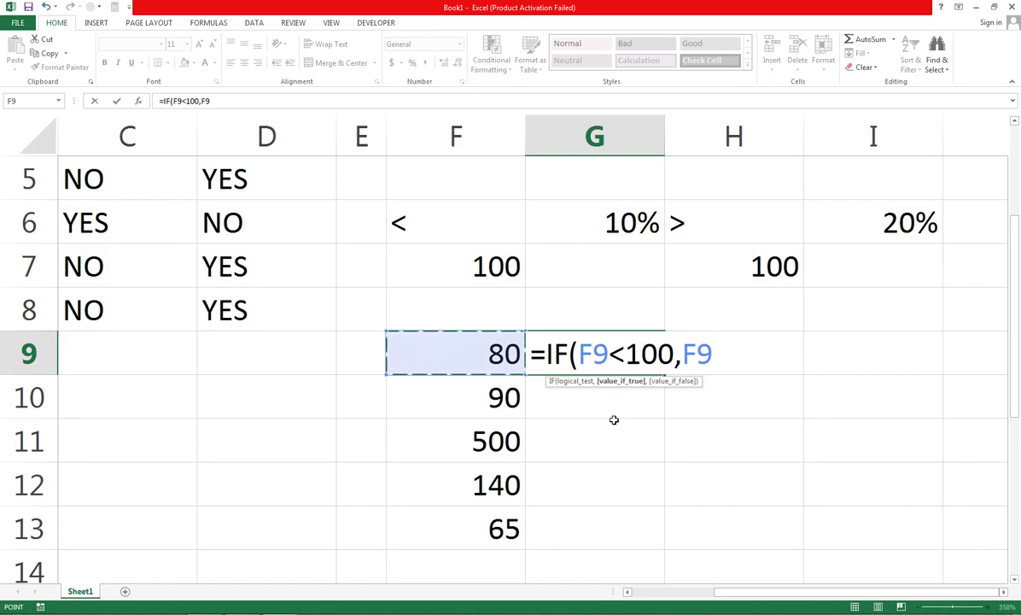
{"action": "type", "text": "*10"}
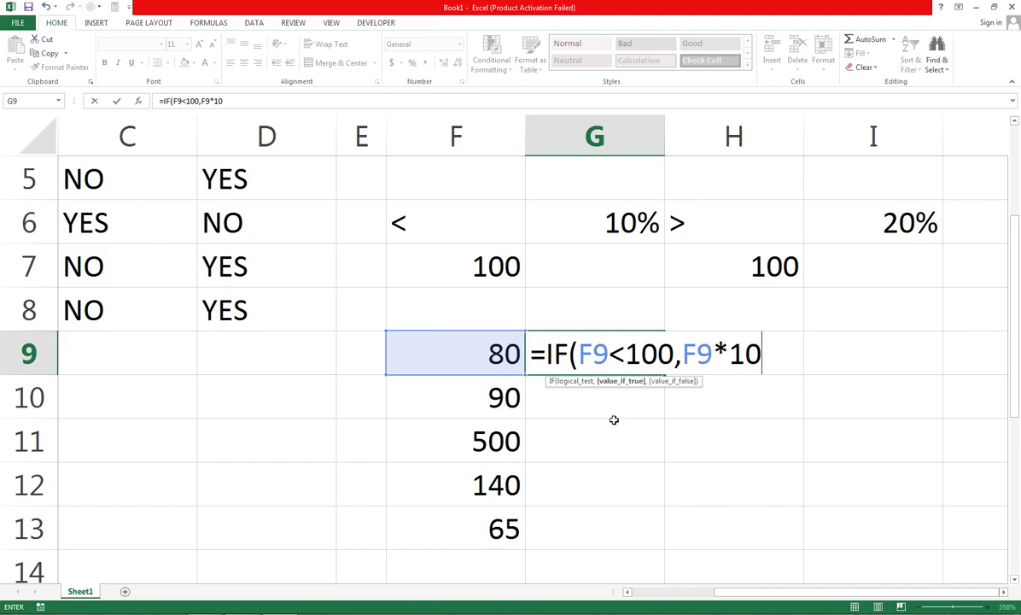
{"action": "type", "text": "/"}
{"action": "type", "text": "100"}
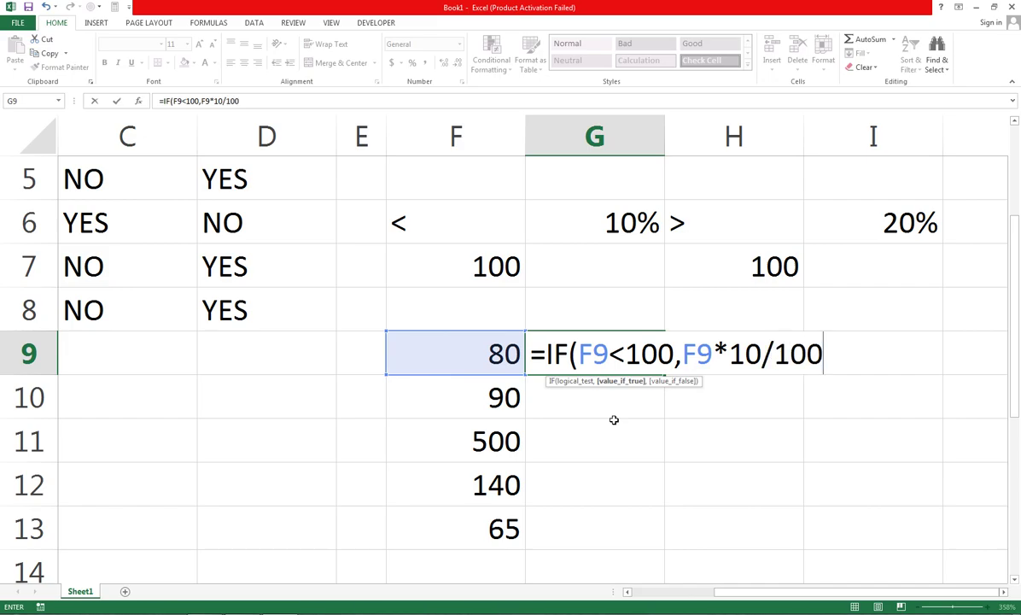
{"action": "key", "text": "BackSpace"}
{"action": "key", "text": "BackSpace"}
{"action": "key", "text": "BackSpace"}
{"action": "key", "text": "BackSpace"}
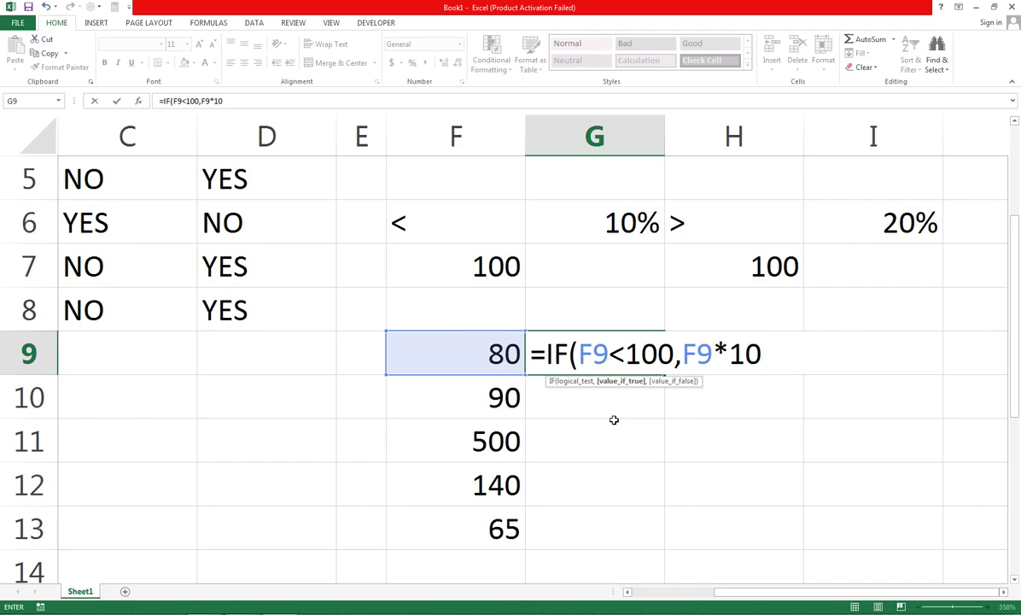
{"action": "type", "text": "%"}
{"action": "key", "text": "BackSpace"}
{"action": "key", "text": "BackSpace"}
{"action": "type", "text": "0"}
{"action": "type", "text": "/"}
{"action": "type", "text": "100"}
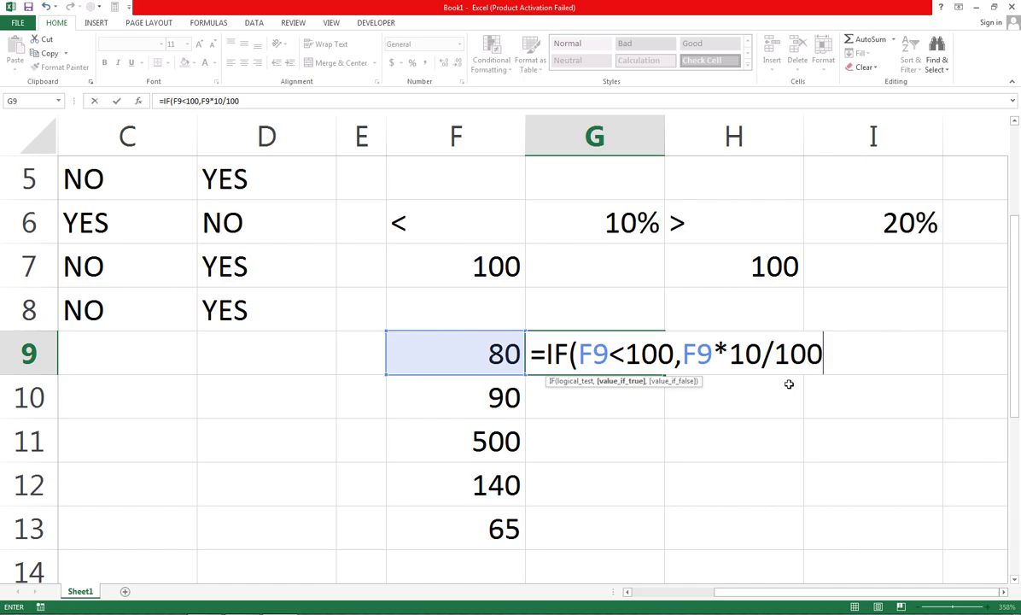
Append +F9 and a comma so the true branch reads F9*10/100+F9.
{"action": "type", "text": "+"}
{"action": "key", "text": "Left"}
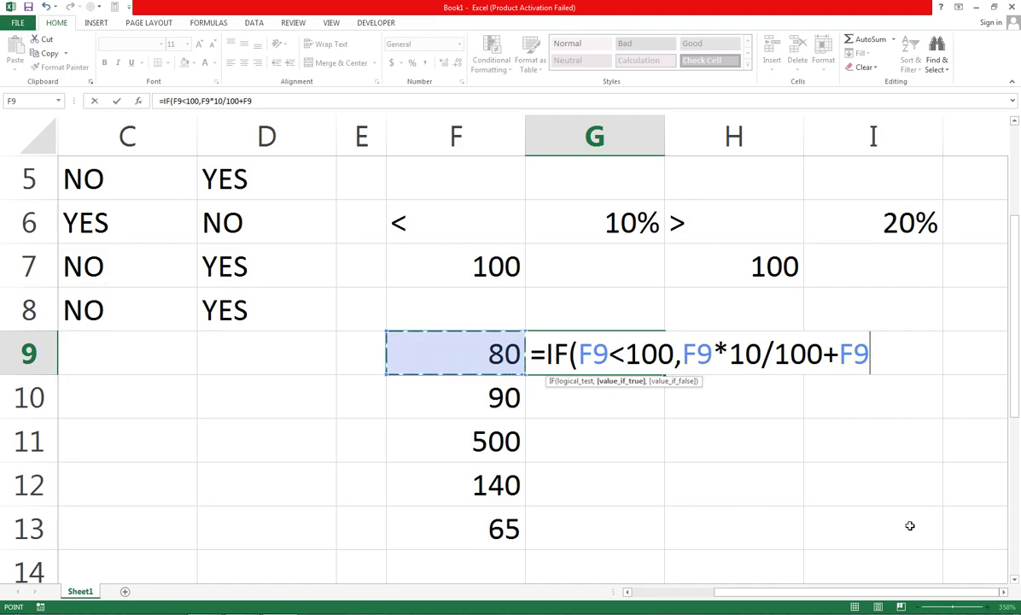
{"action": "type", "text": ","}
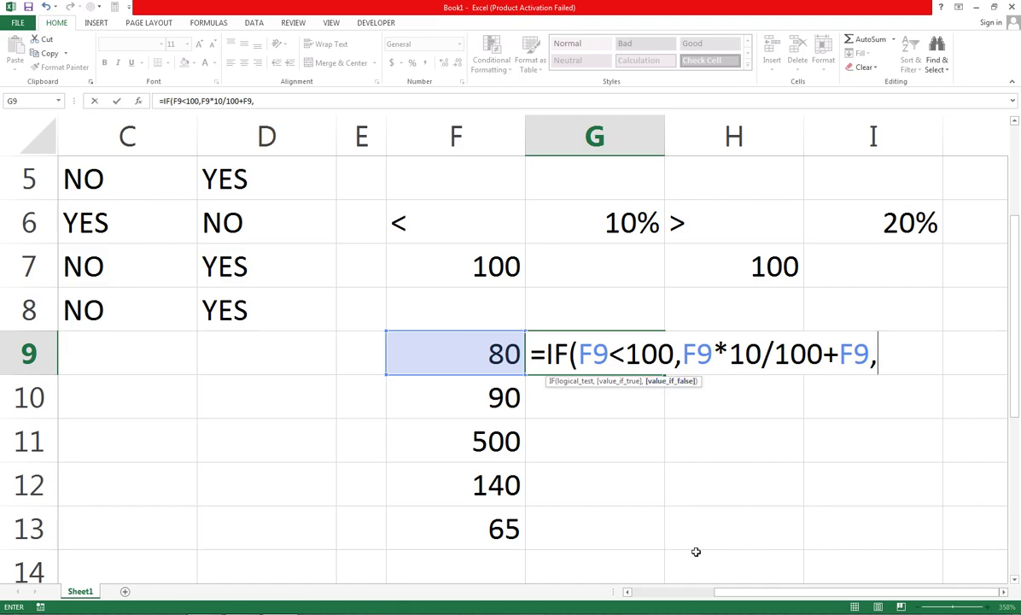
Close G9's formula with the false branch F9*20/100+F9, so G9 returns 88.
{"action": "key", "text": "Left"}
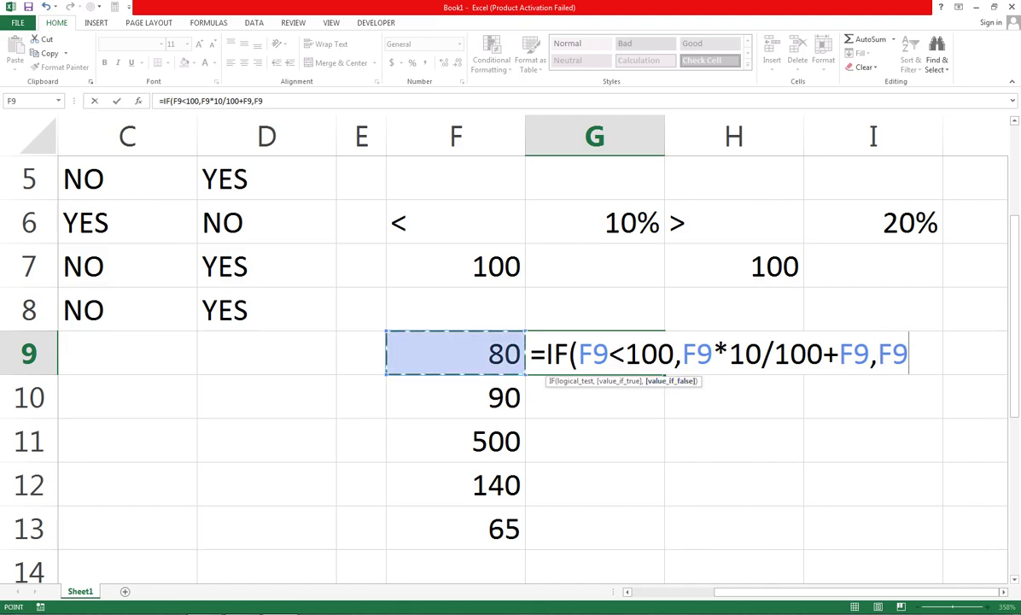
{"action": "type", "text": "*"}
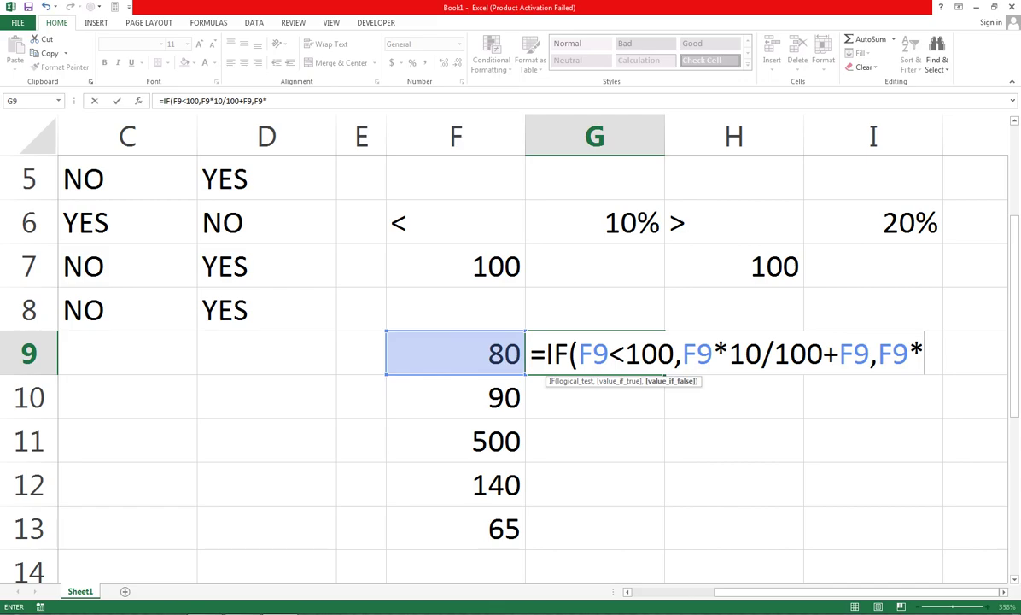
{"action": "type", "text": "2"}
{"action": "type", "text": "0"}
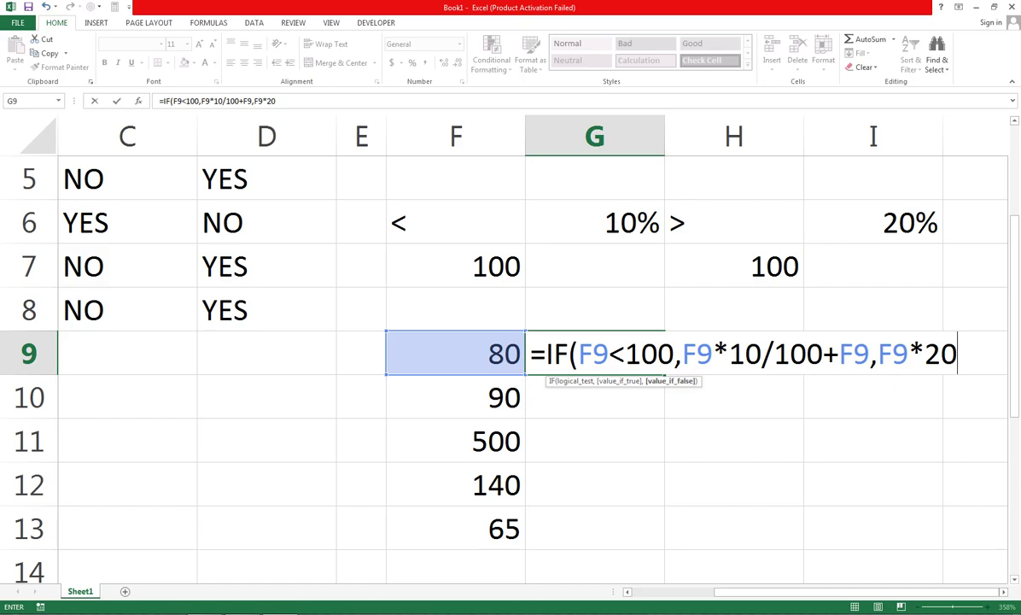
{"action": "type", "text": "/"}
{"action": "type", "text": "100"}
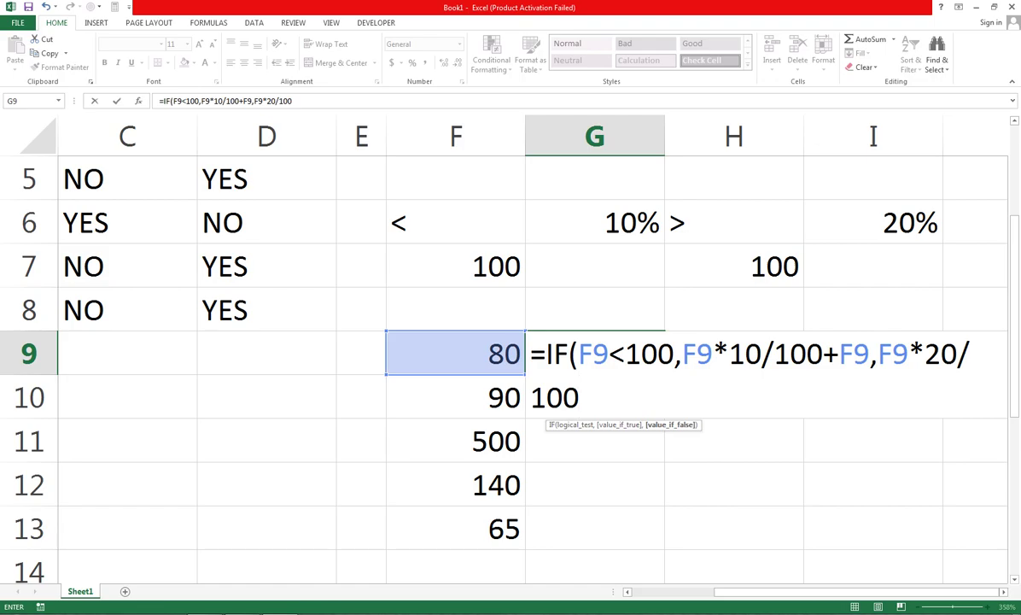
{"action": "type", "text": "+"}
{"action": "key", "text": "Left"}
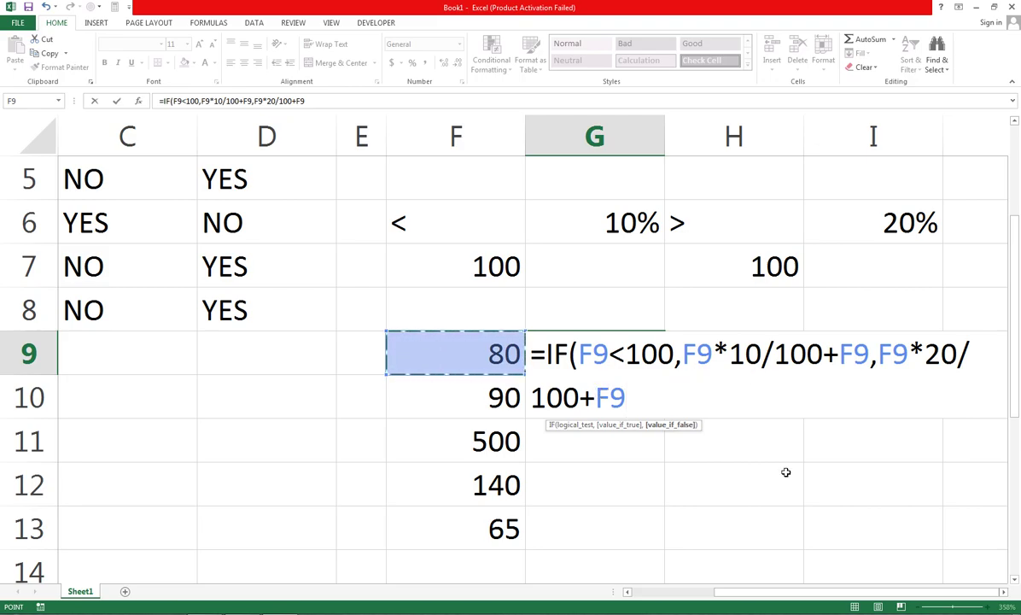
{"action": "type", "text": ")"}
{"action": "key", "text": "Return"}
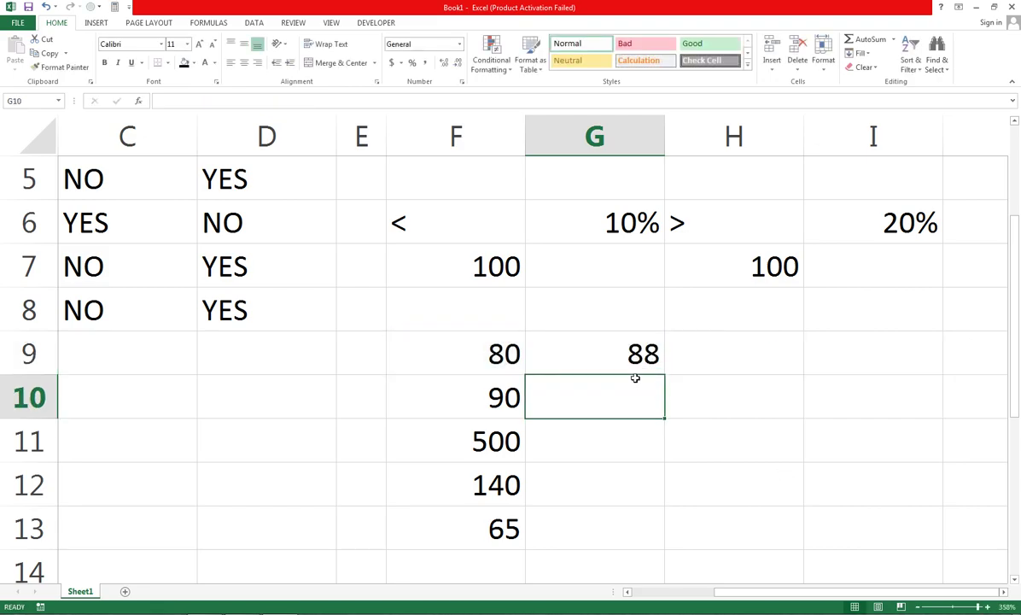
{"action": "left_click", "coordinate": [589, 352]}
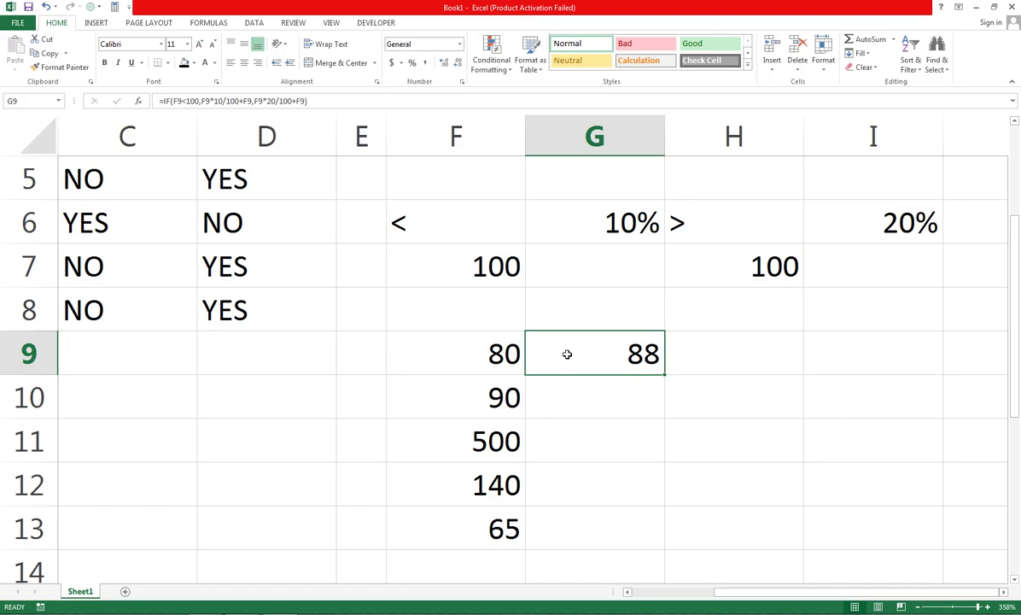
{"action": "double_click", "coordinate": [585, 355]}
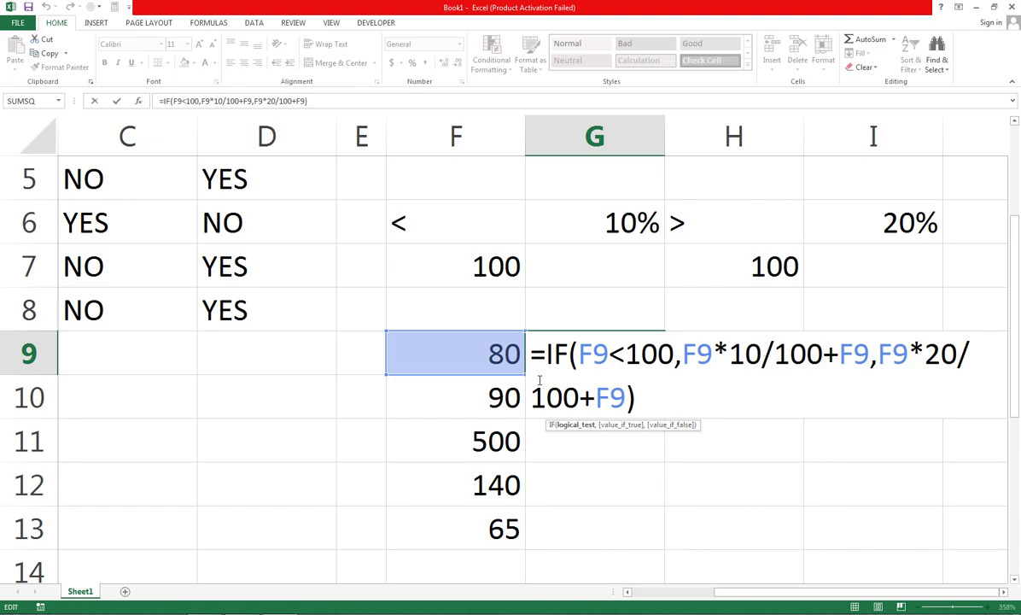
{"action": "key", "text": "Return"}
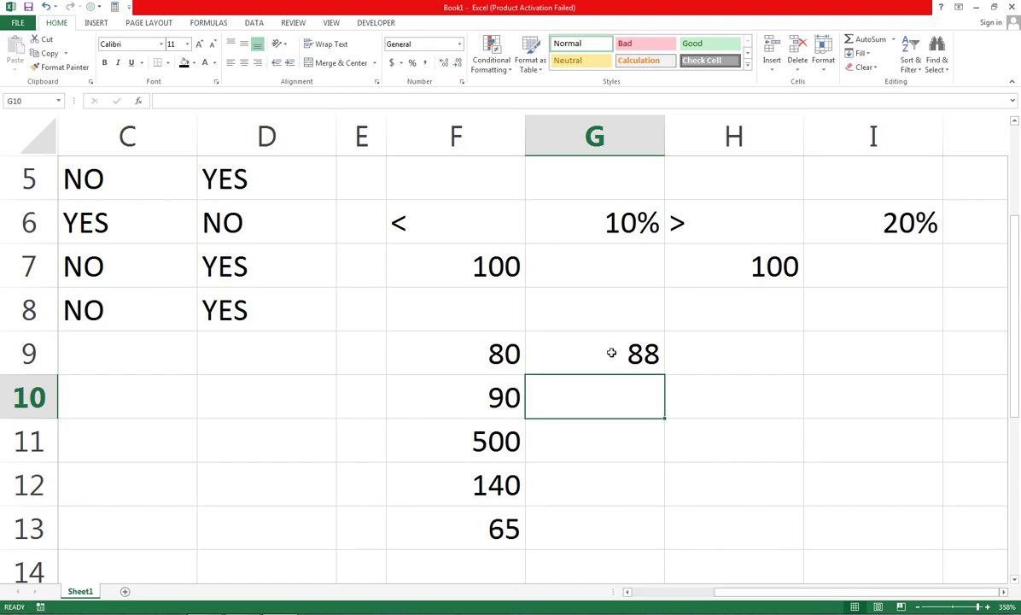
{"action": "left_click", "coordinate": [610, 353]}
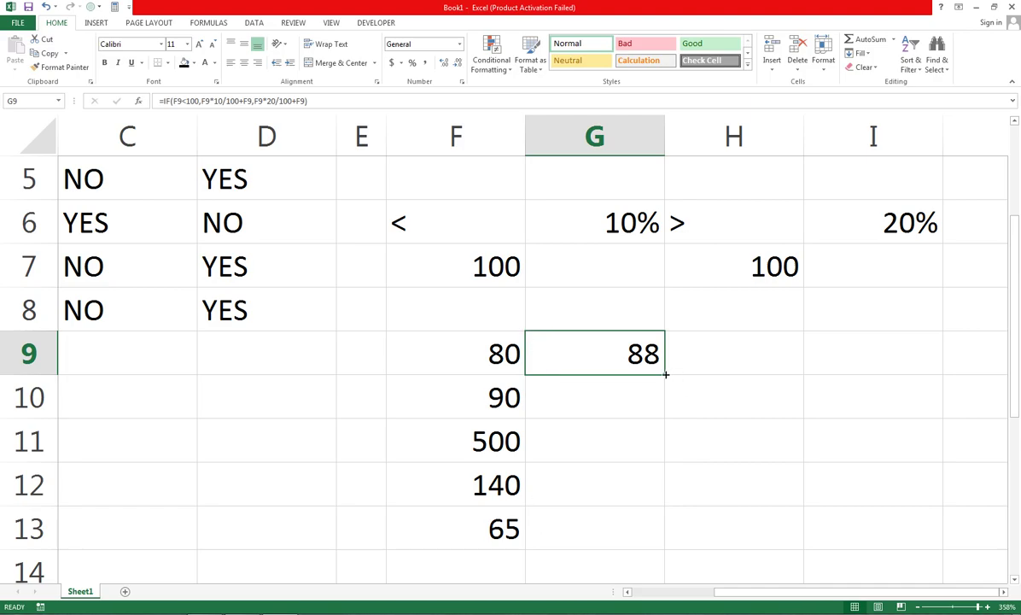
Fill G9's formula down to G13 (99, 600, 168, 71.5) and start =F9 in H9.
{"action": "left_click_drag", "start_coordinate": [665, 374], "coordinate": [649, 529]}
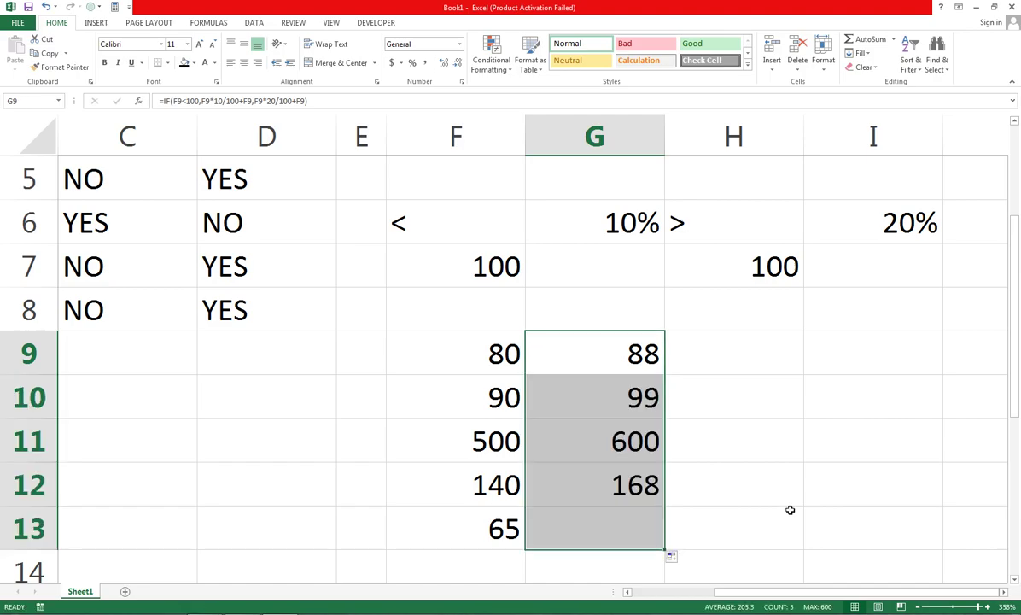
{"action": "left_click", "coordinate": [706, 365]}
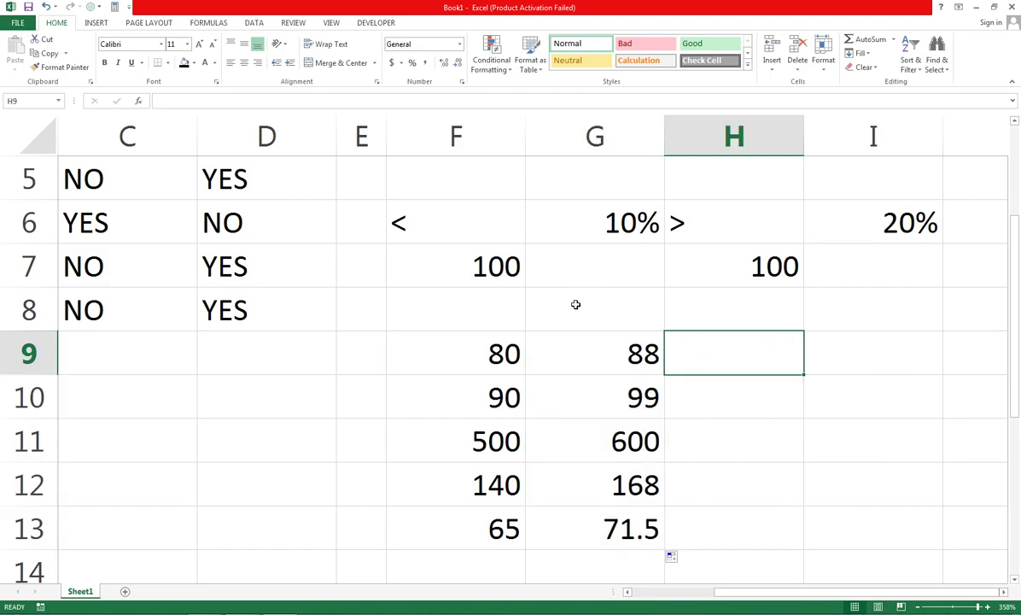
{"action": "type", "text": "="}
{"action": "key", "text": "Left"}
{"action": "key", "text": "Left"}
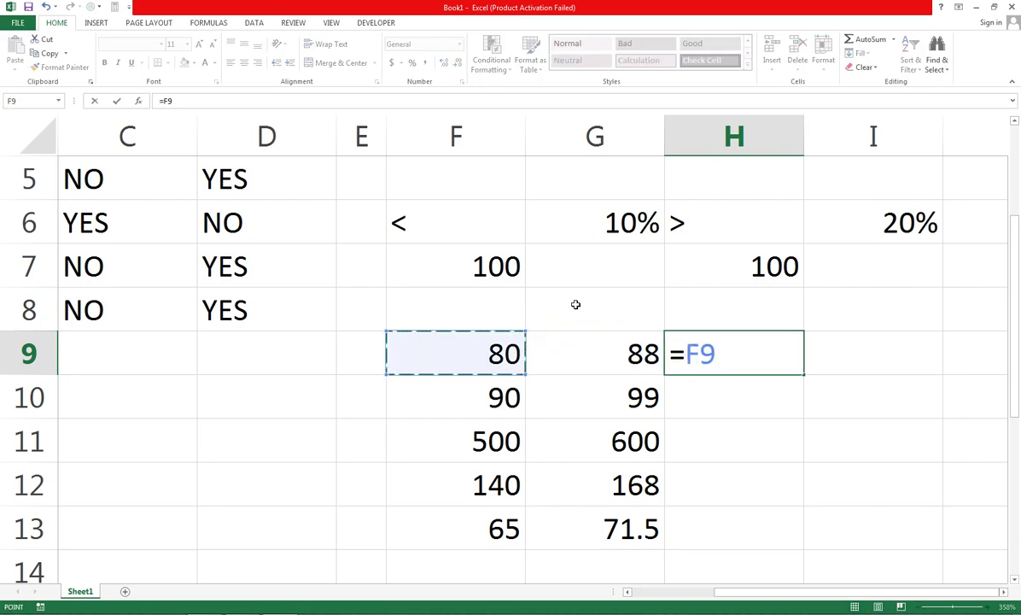
Complete H9 as =F9*10/100+F9 and fill it down to H13 (88, 99, 550, 154, 71.5).
{"action": "type", "text": "*"}
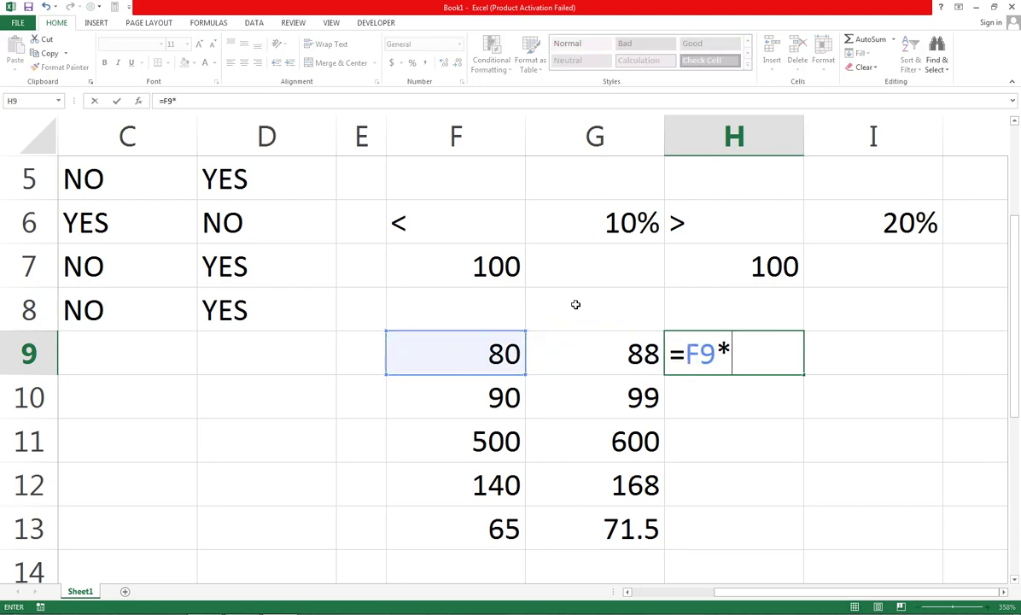
{"action": "type", "text": "10/100"}
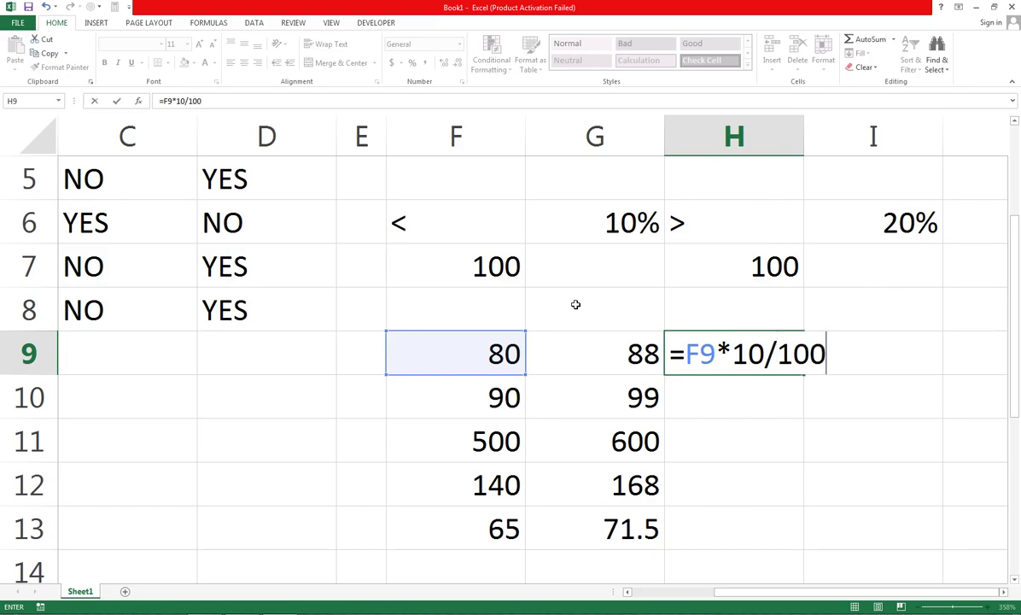
{"action": "type", "text": "+"}
{"action": "key", "text": "Left"}
{"action": "key", "text": "Left"}
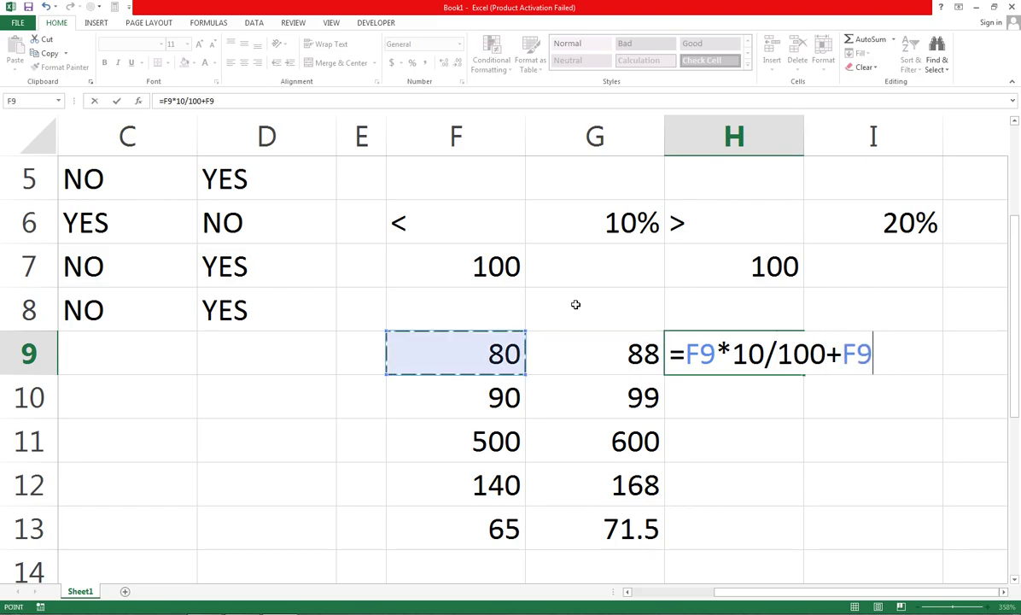
{"action": "key", "text": "Return"}
{"action": "key", "text": "Up"}
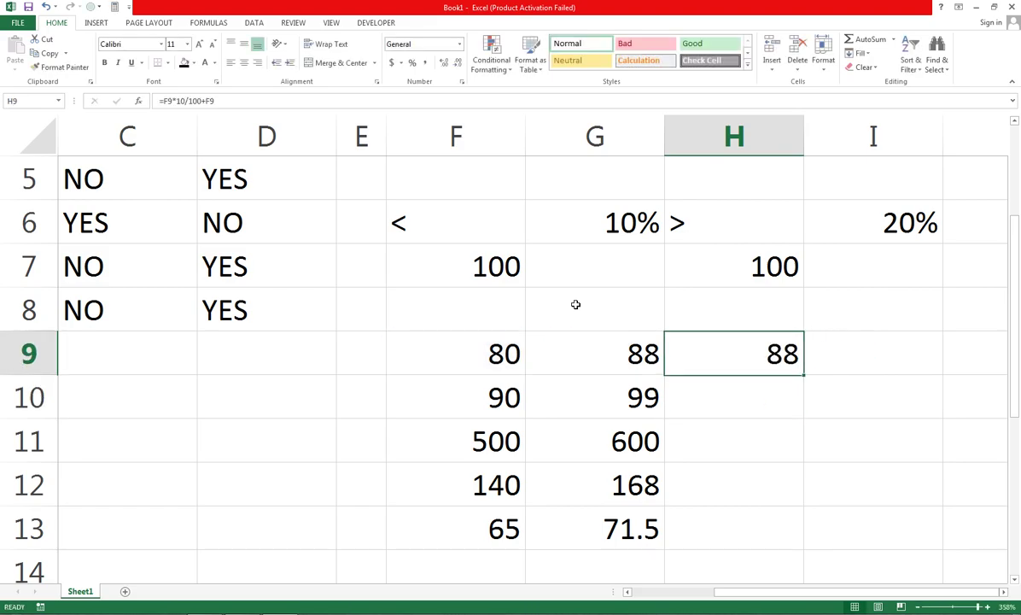
{"action": "key", "text": "F2"}
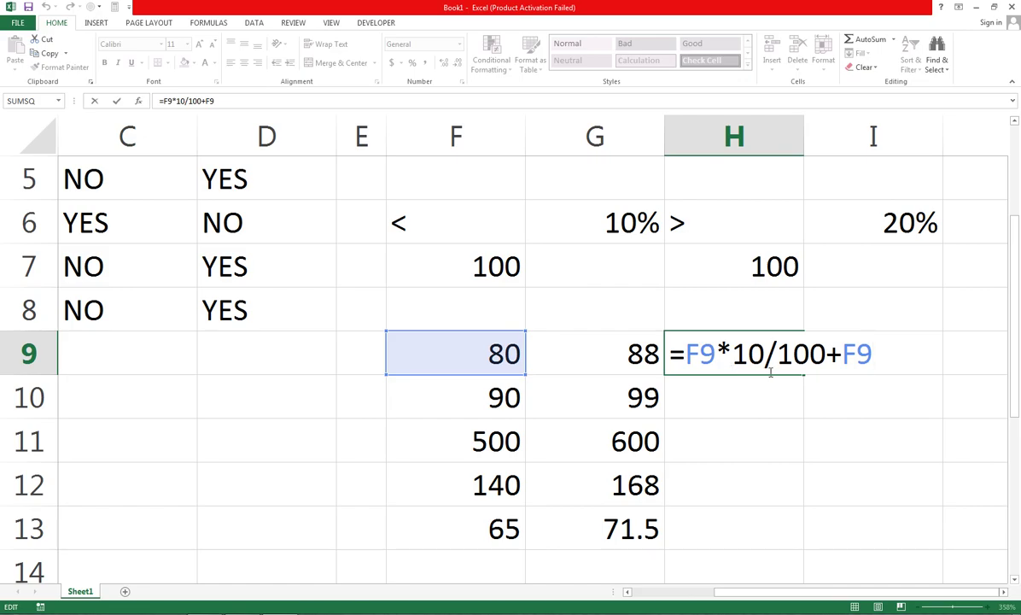
{"action": "key", "text": "Return"}
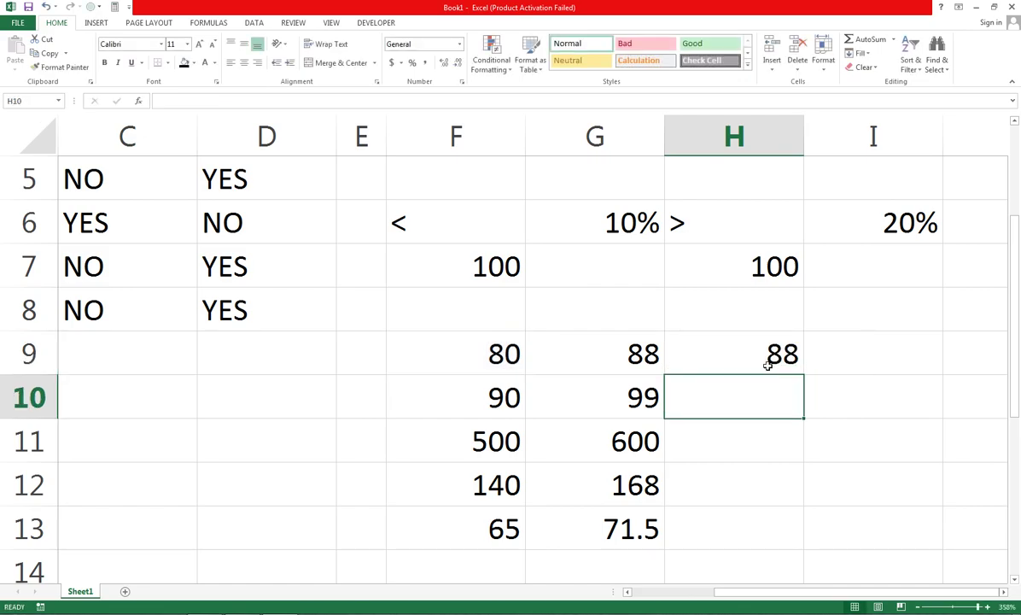
{"action": "double_click", "coordinate": [760, 354]}
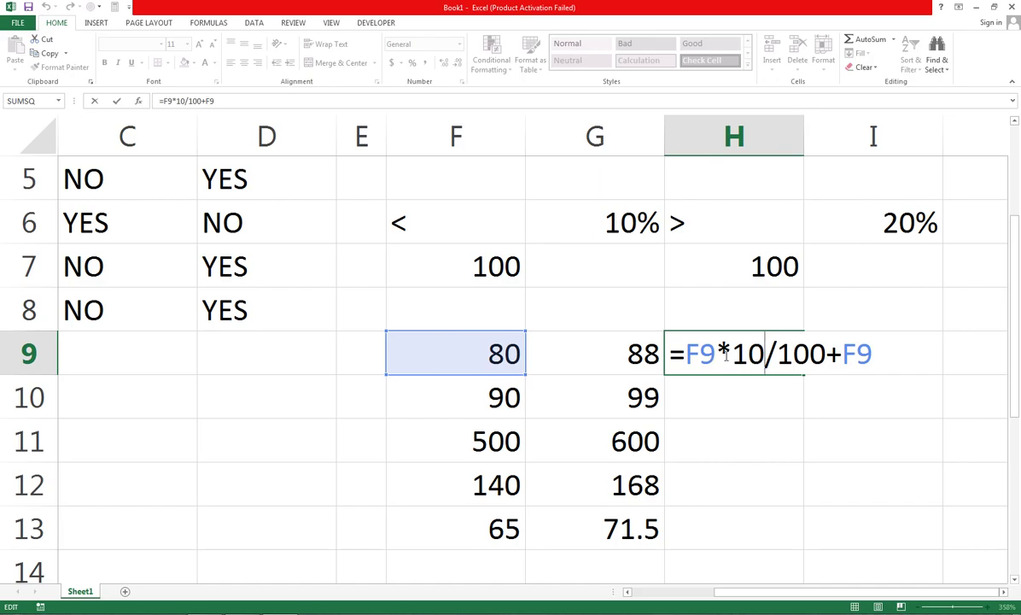
{"action": "key", "text": "Return"}
{"action": "left_click", "coordinate": [750, 346]}
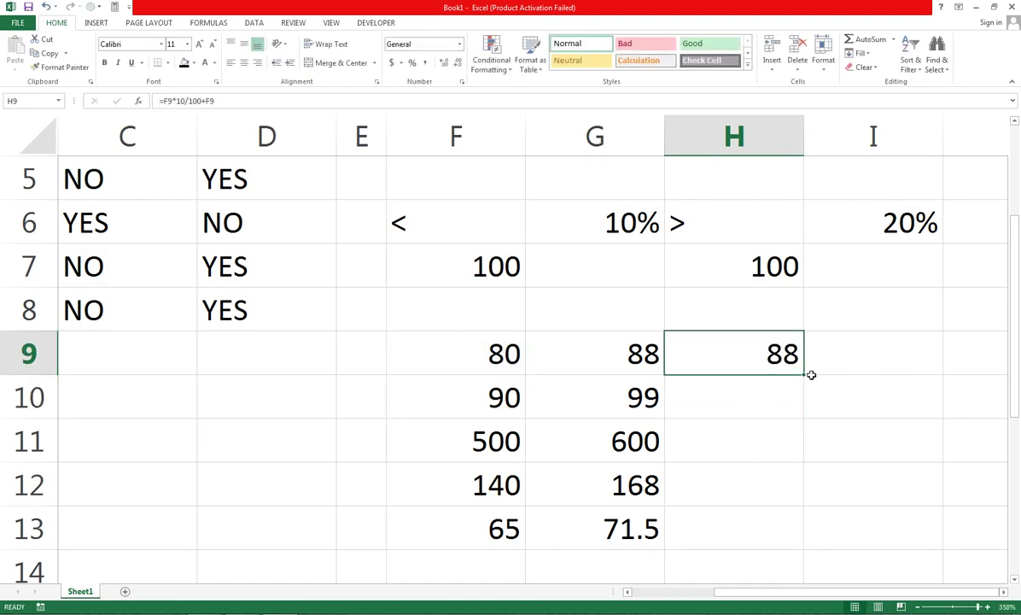
{"action": "left_click_drag", "start_coordinate": [802, 431], "coordinate": [800, 532]}
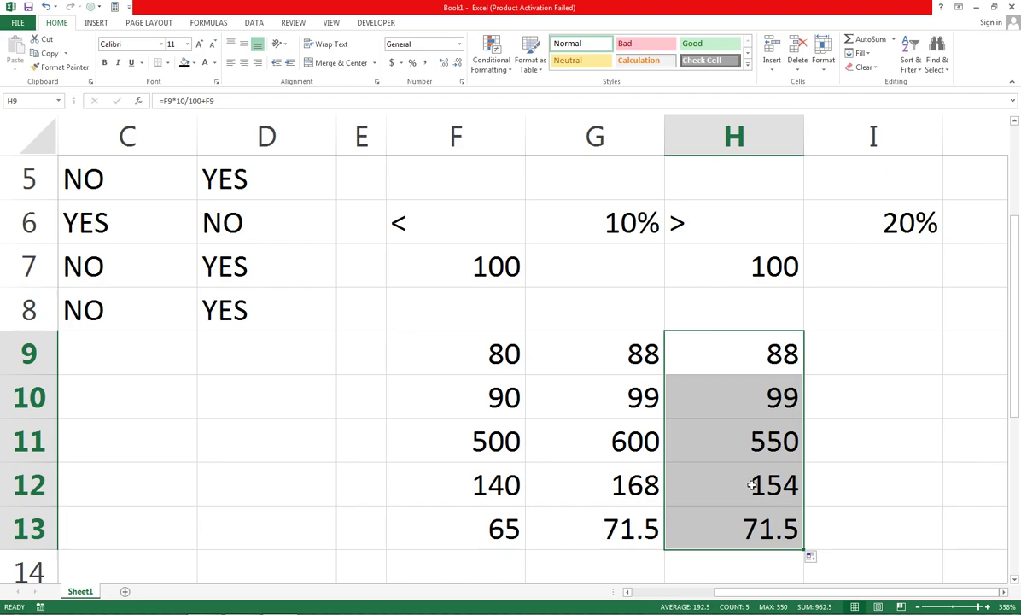
Enter =F9*20%+F9 in I9 and fill it down to I13 (96, 108, 600, 168, 78).
{"action": "left_click", "coordinate": [831, 351]}
{"action": "key", "text": "Left"}
{"action": "key", "text": "Left"}
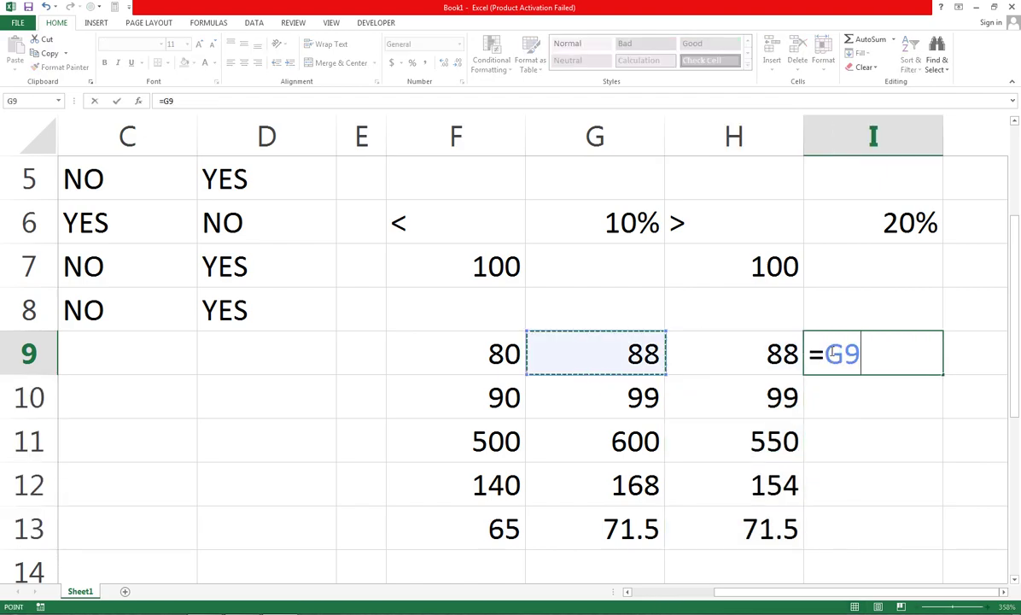
{"action": "key", "text": "Left"}
{"action": "type", "text": "*"}
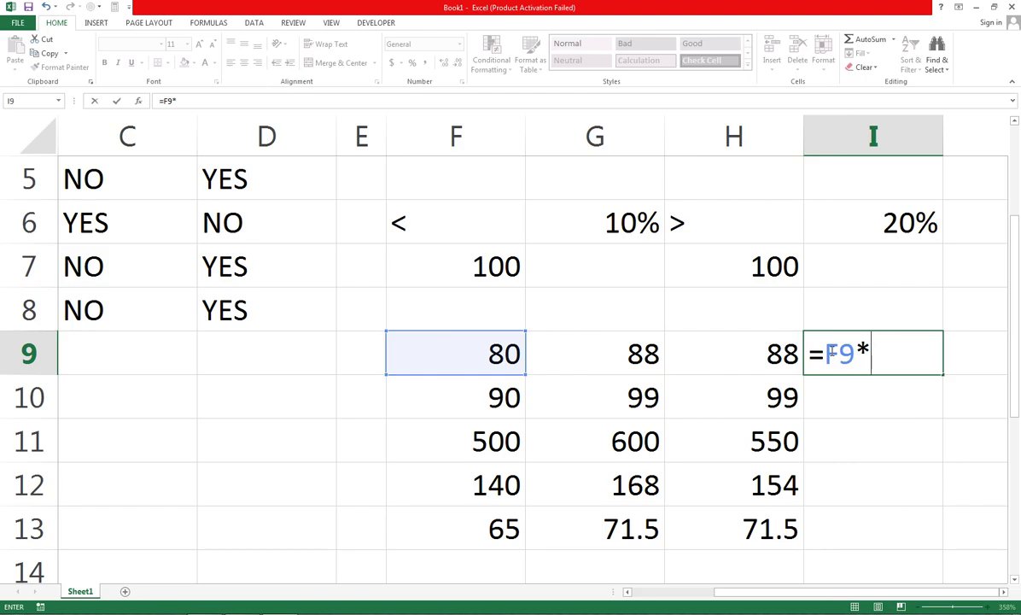
{"action": "type", "text": "20"}
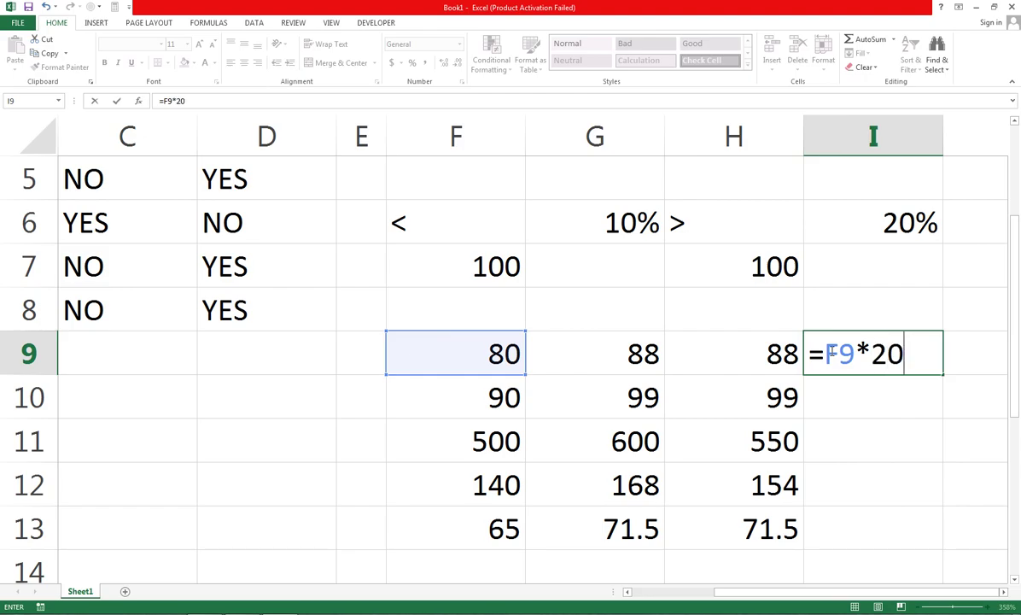
{"action": "type", "text": "%"}
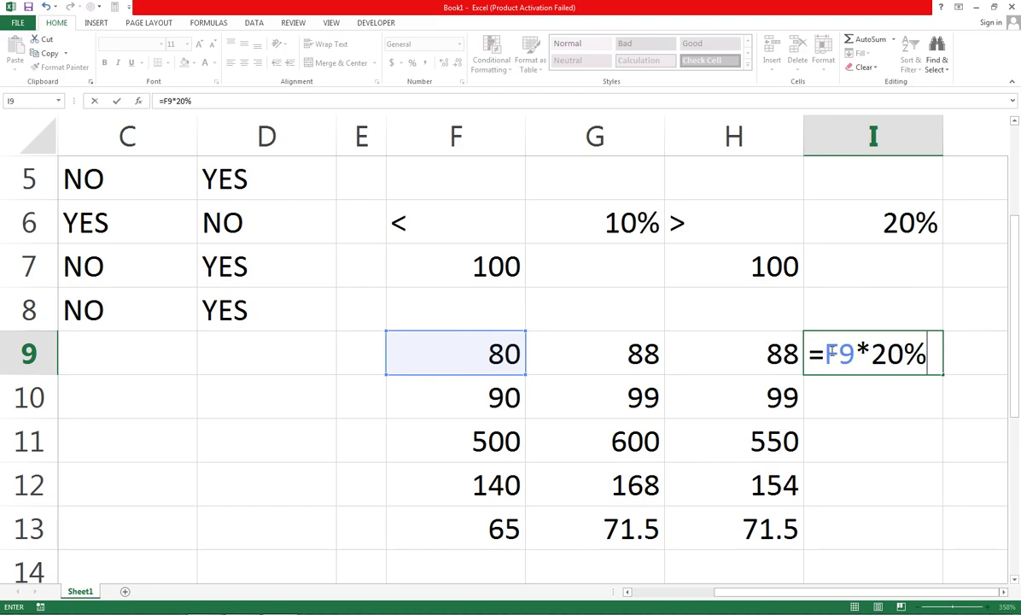
{"action": "type", "text": "+"}
{"action": "key", "text": "Left"}
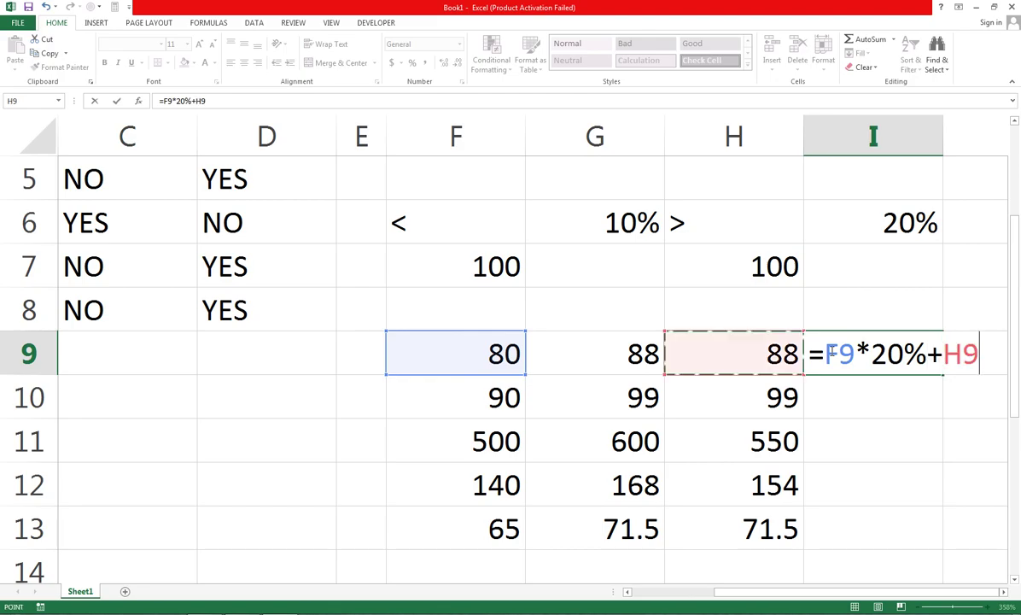
{"action": "key", "text": "Left"}
{"action": "key", "text": "Left"}
{"action": "key", "text": "Return"}
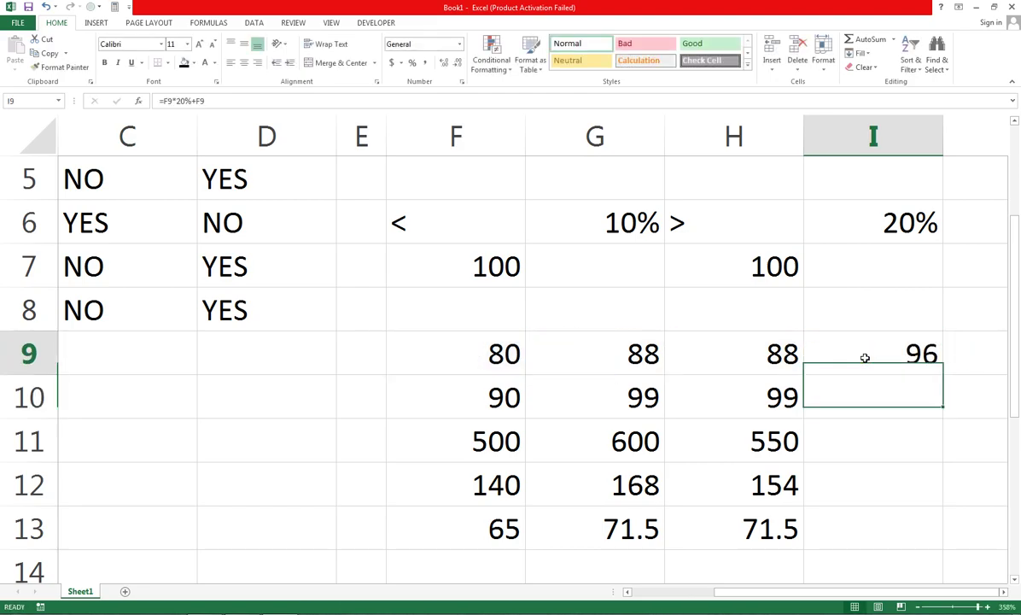
{"action": "left_click", "coordinate": [865, 358]}
{"action": "mouse_move", "coordinate": [942, 373]}
{"action": "left_mouse_down"}
{"action": "mouse_move", "coordinate": [923, 581]}
{"action": "mouse_move", "coordinate": [912, 531]}
{"action": "left_mouse_up"}
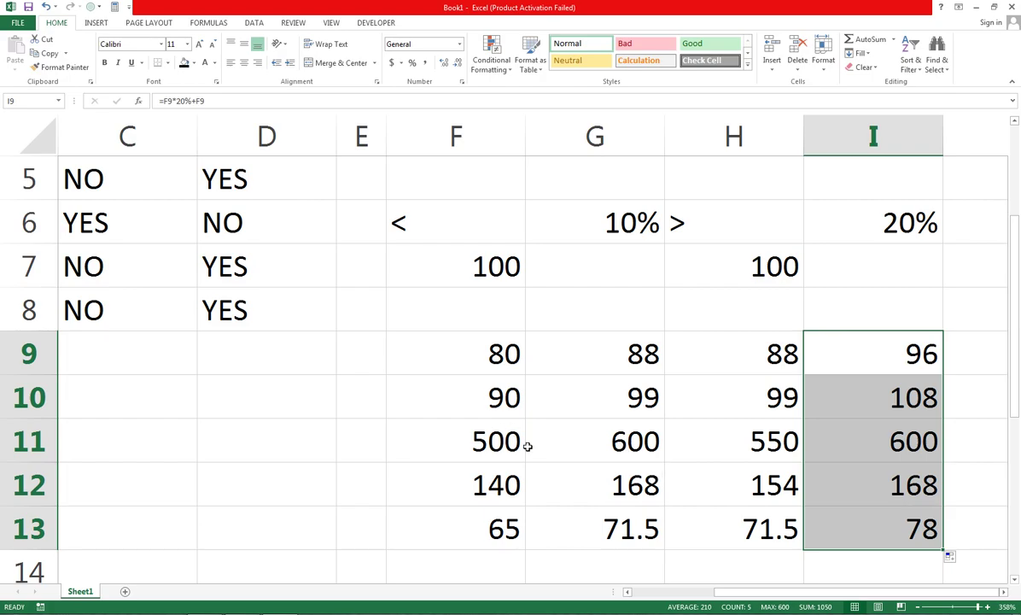
{"action": "left_click", "coordinate": [762, 305]}
Type the headers <100 in H8 and >100 in I8.
{"action": "type", "text": "<1"}
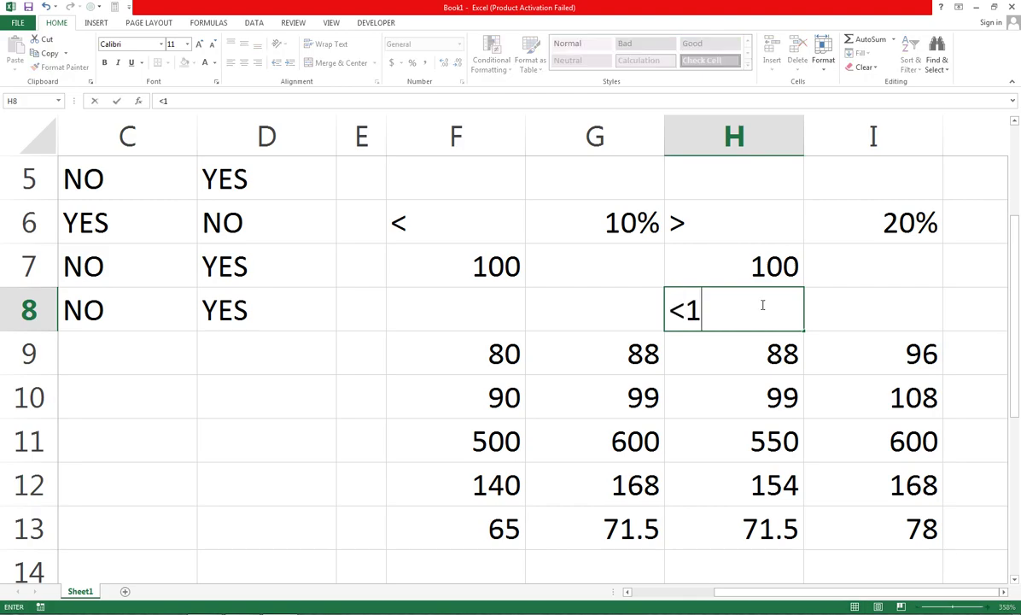
{"action": "type", "text": "00"}
{"action": "key", "text": "Tab"}
{"action": "type", "text": ">"}
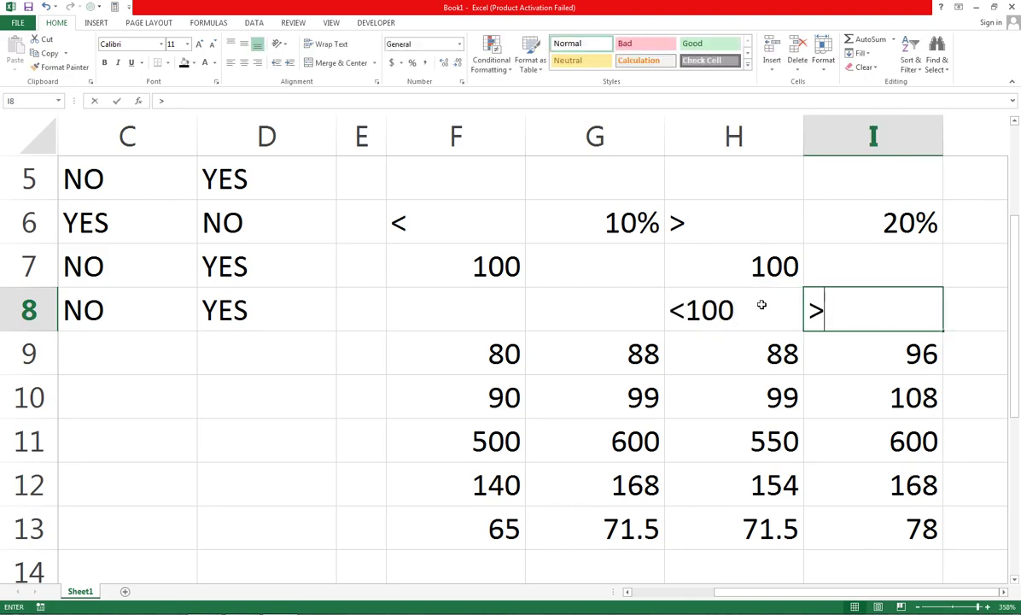
{"action": "type", "text": "100"}
{"action": "key", "text": "Return"}
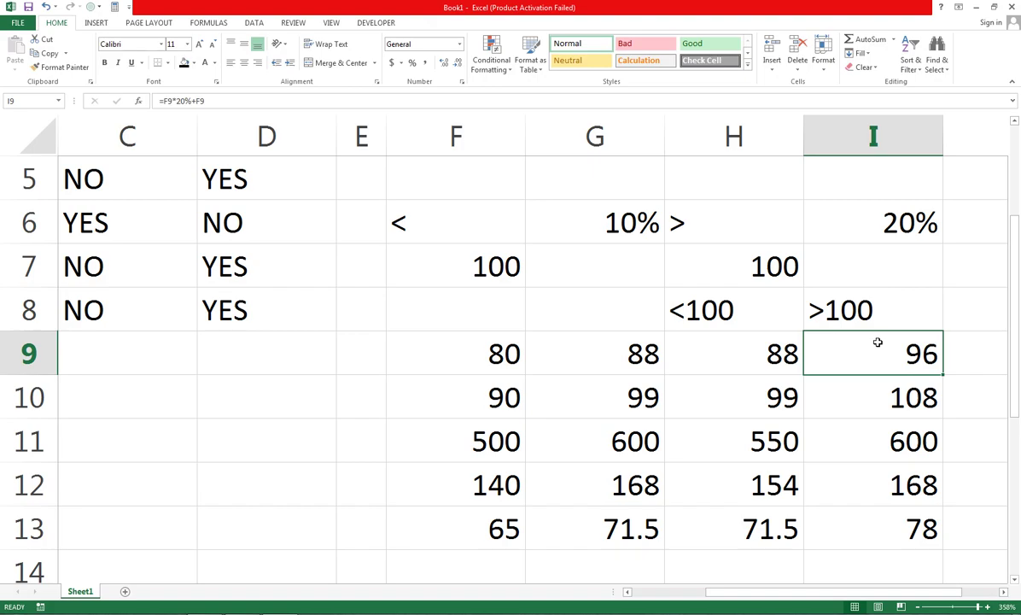
{"action": "key", "text": "Right"}
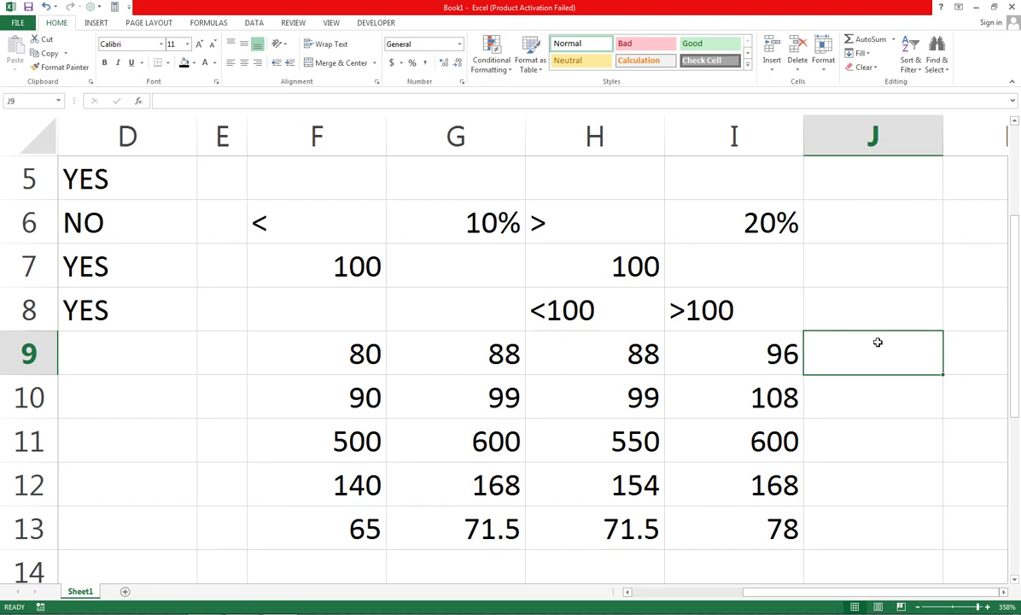
Enter =IF(F9<100,F9-10%,F9) in J9, which returns 79.9 for the 80 in F9.
{"action": "type", "text": "=IF("}
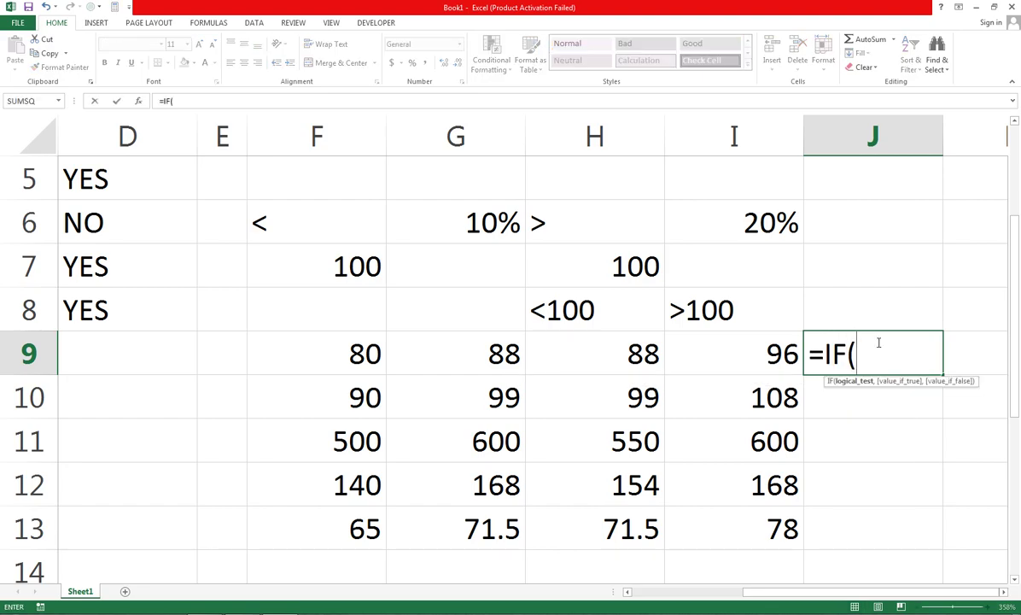
{"action": "key", "text": "Left"}
{"action": "key", "text": "Left"}
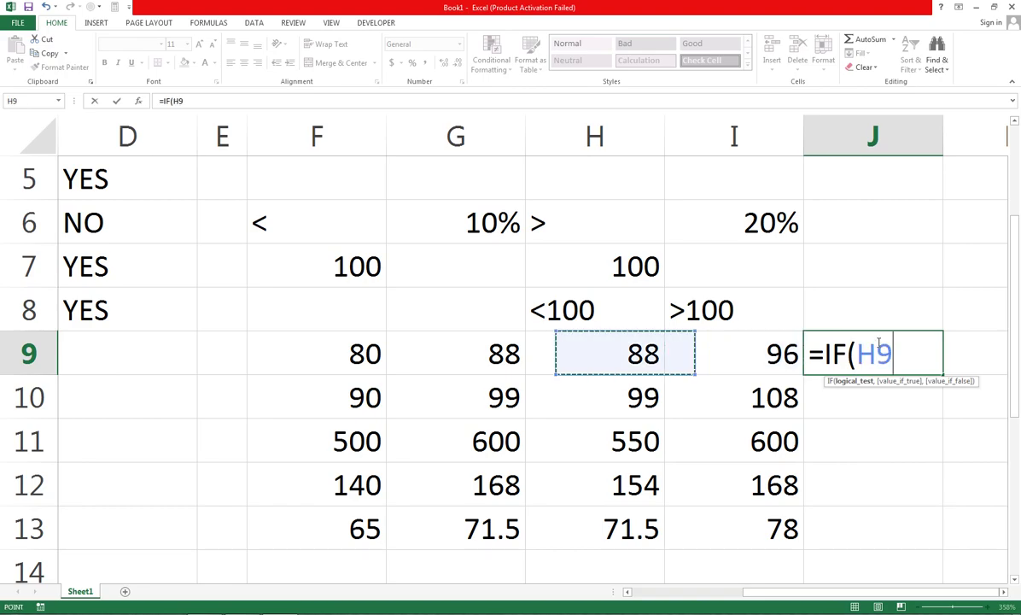
{"action": "key", "text": "Left"}
{"action": "key", "text": "Left"}
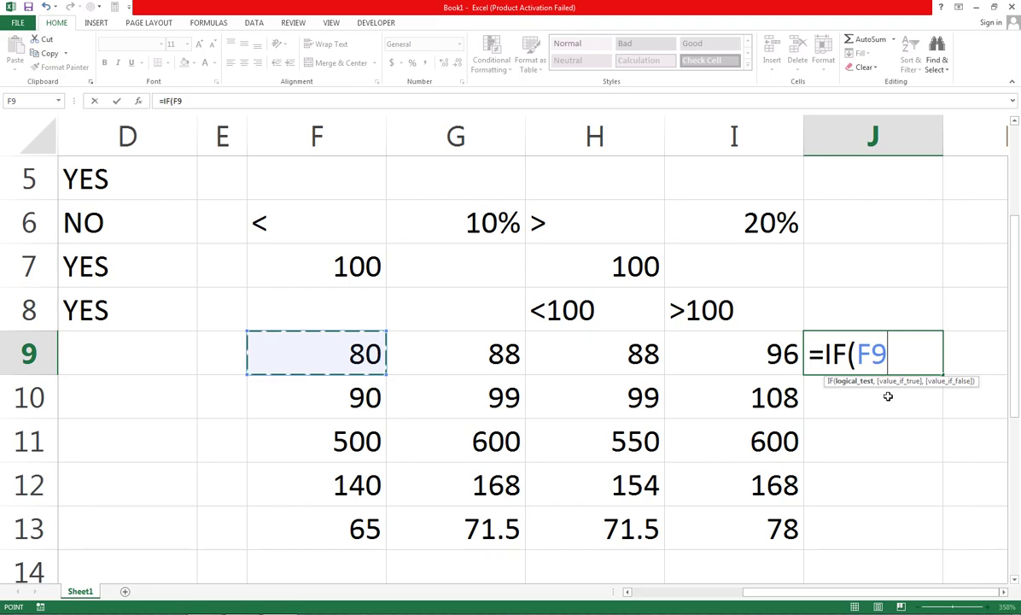
{"action": "type", "text": "<100"}
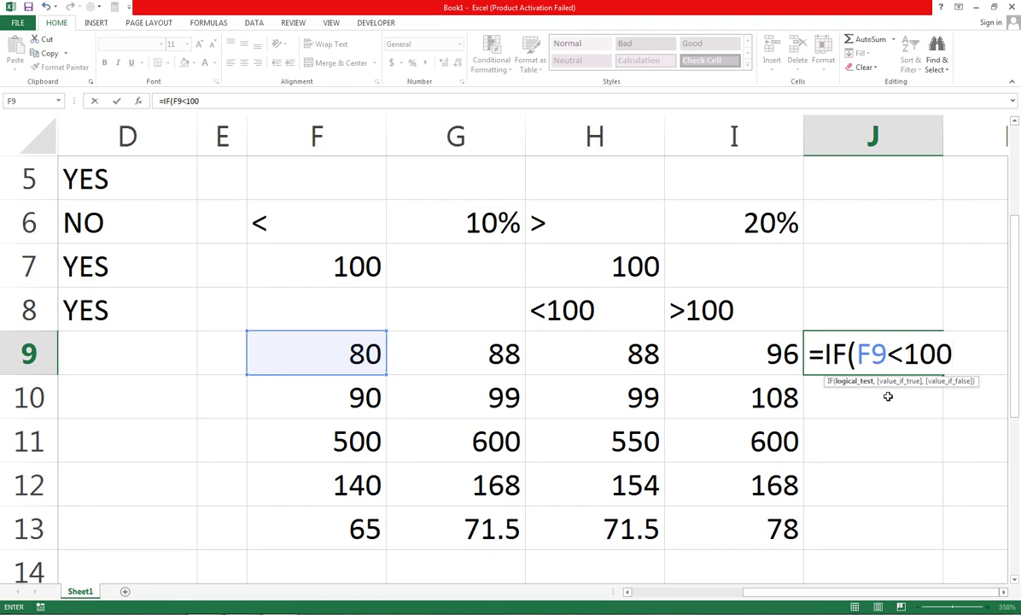
{"action": "type", "text": ","}
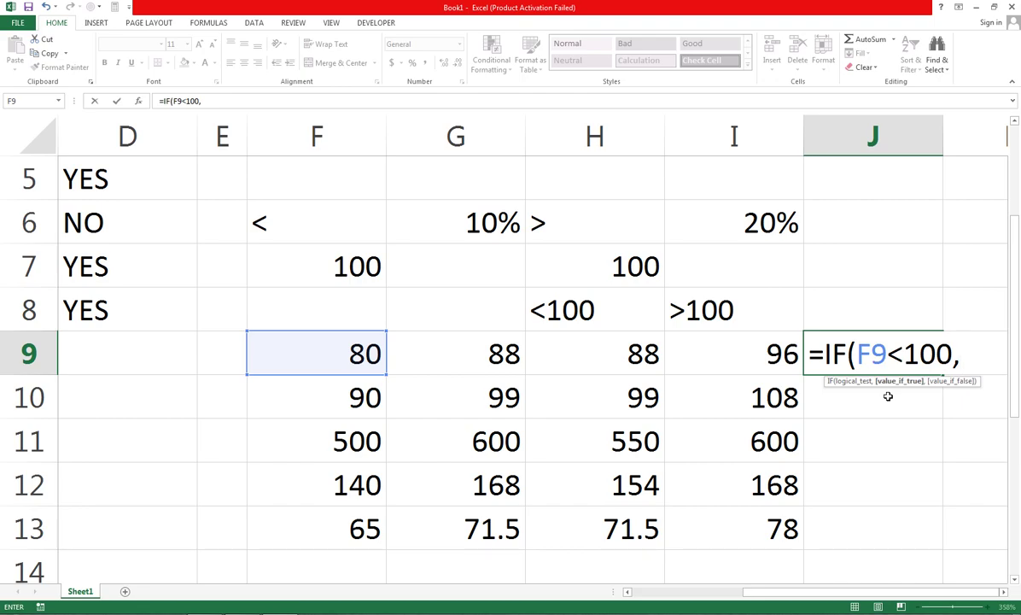
{"action": "key", "text": "Left"}
{"action": "key", "text": "Left"}
{"action": "key", "text": "Left"}
{"action": "key", "text": "Left"}
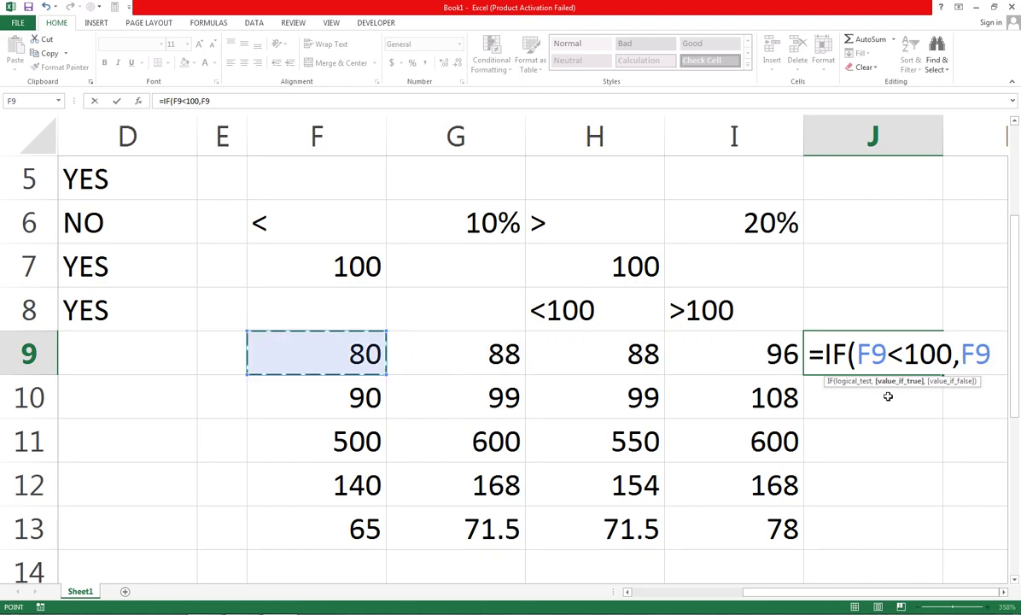
{"action": "type", "text": "-"}
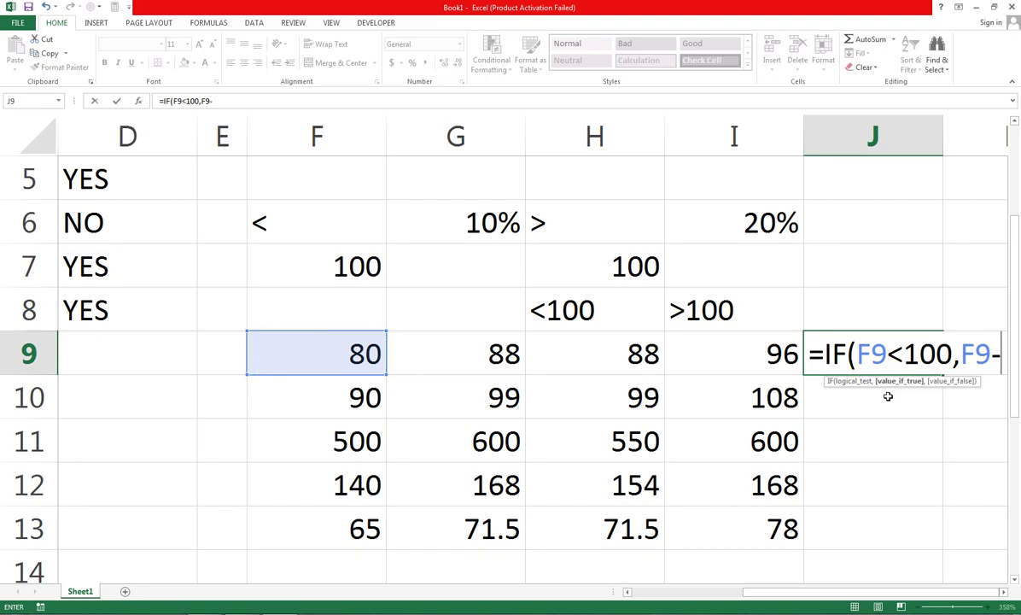
{"action": "type", "text": "10"}
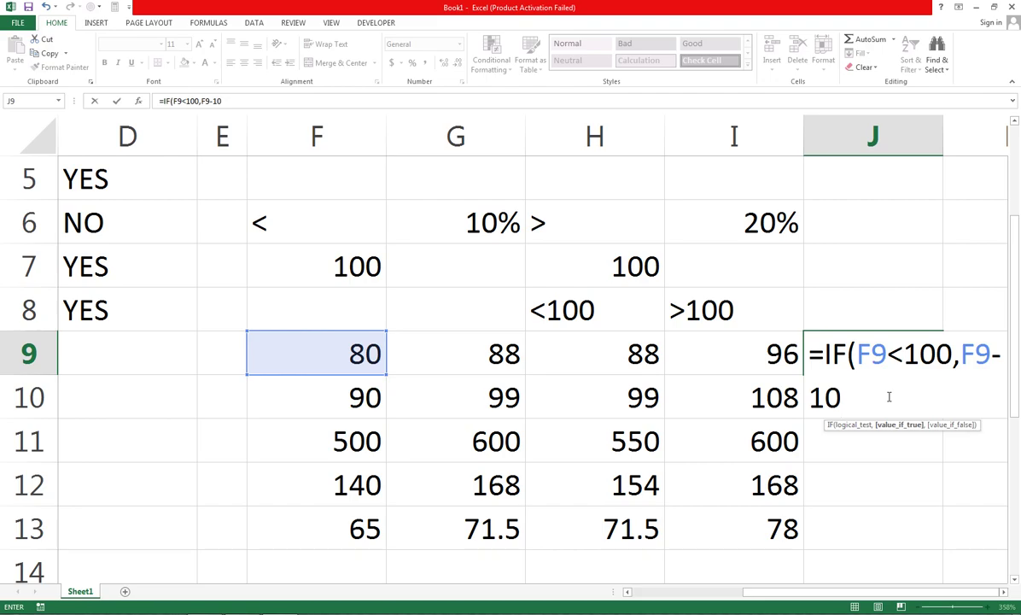
{"action": "type", "text": "%"}
{"action": "type", "text": ","}
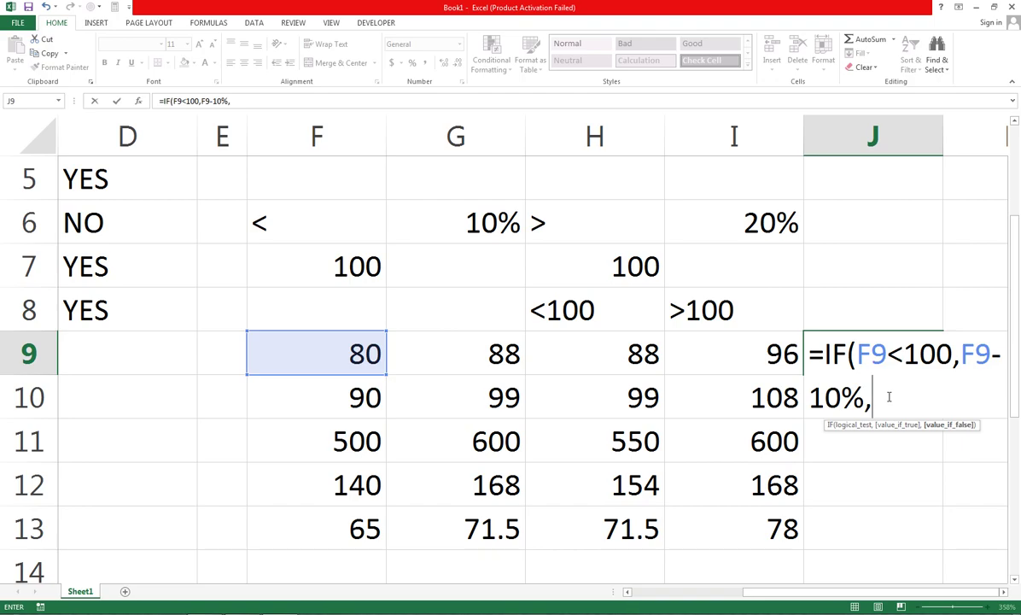
{"action": "key", "text": "Left"}
{"action": "key", "text": "Left"}
{"action": "key", "text": "Left"}
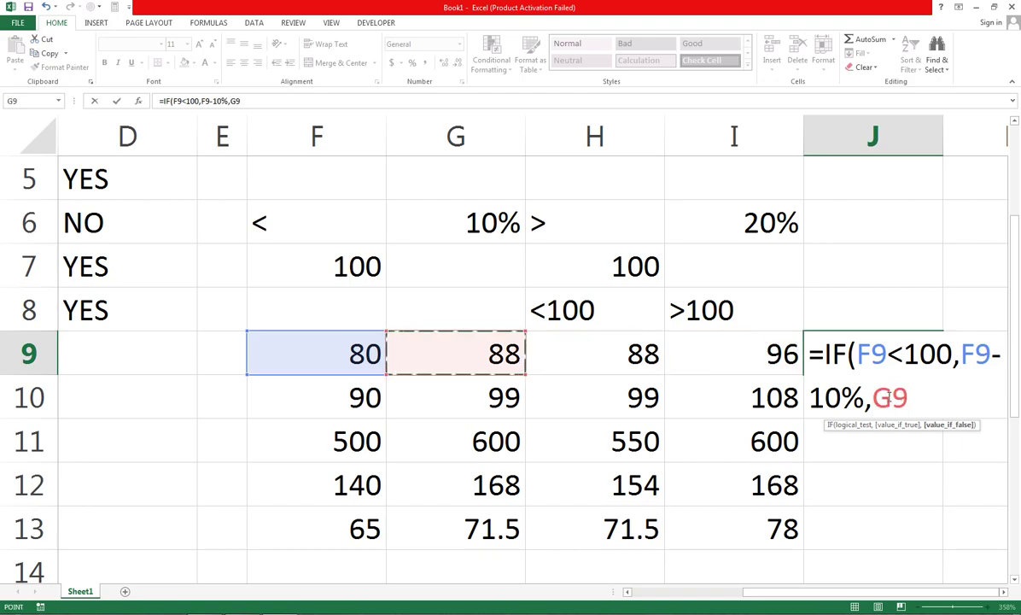
{"action": "key", "text": "Left"}
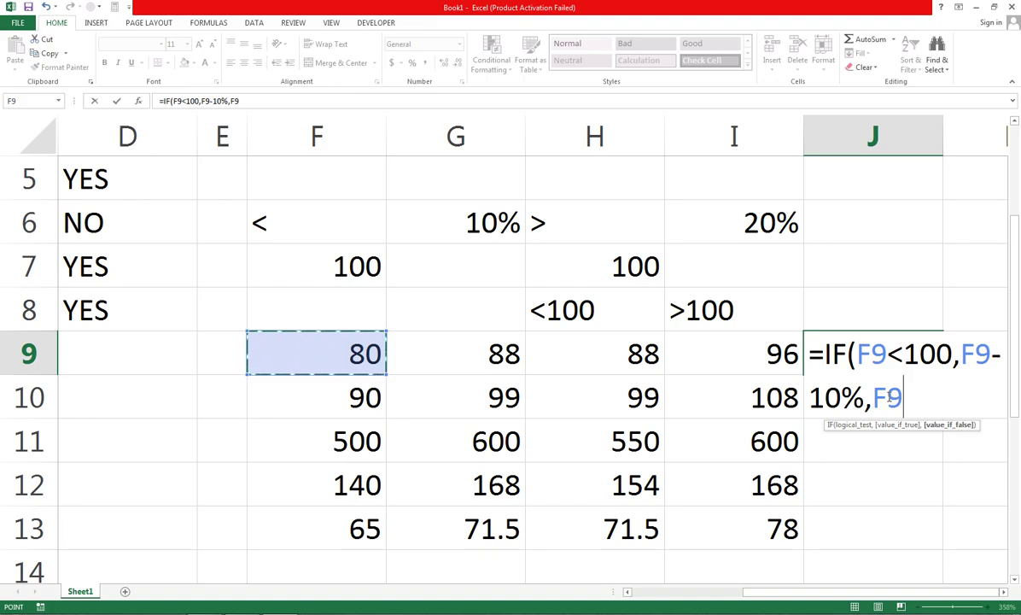
{"action": "type", "text": ")"}
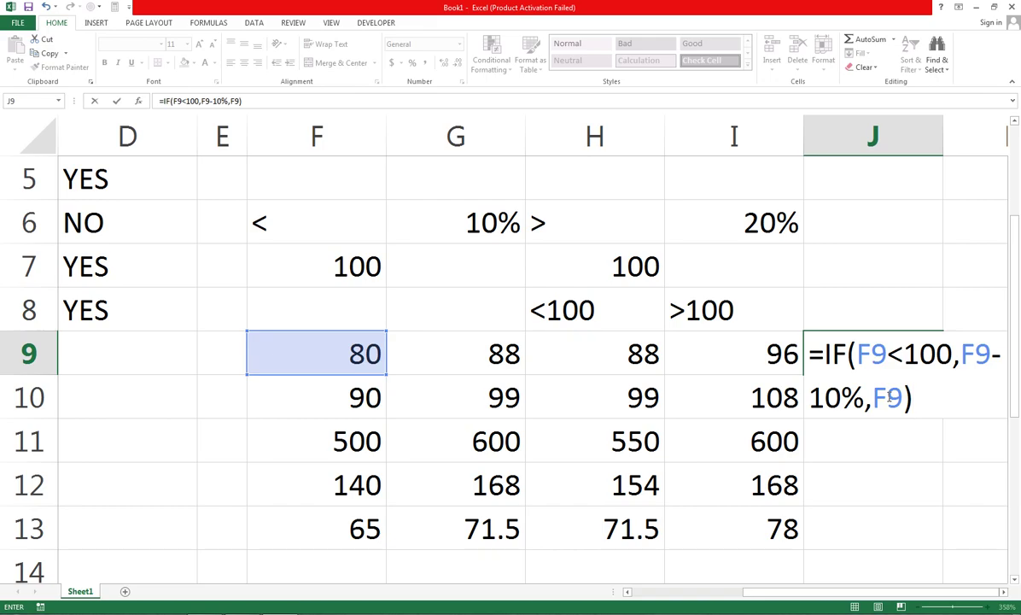
{"action": "key", "text": "Return"}
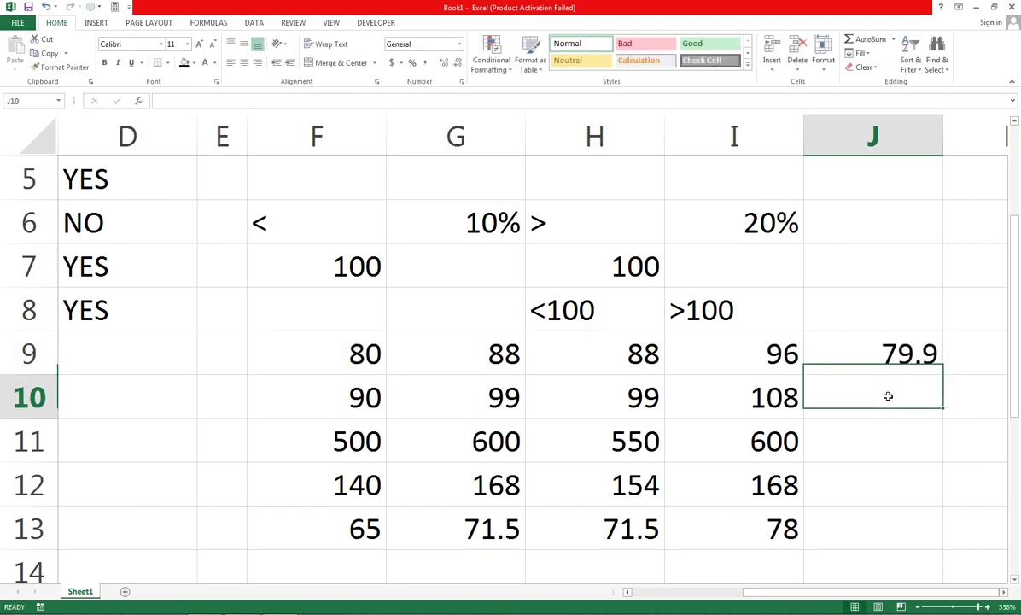
Edit J9's formula to =IF(F9<100,F9-10,F9) so it returns 70.
{"action": "key", "text": "Up"}
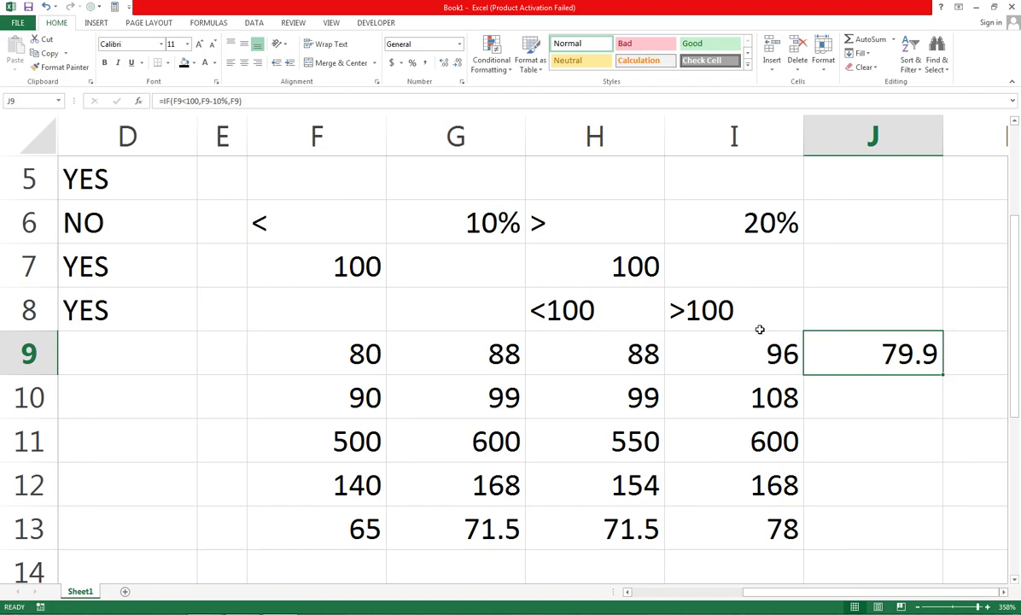
{"action": "double_click", "coordinate": [903, 363]}
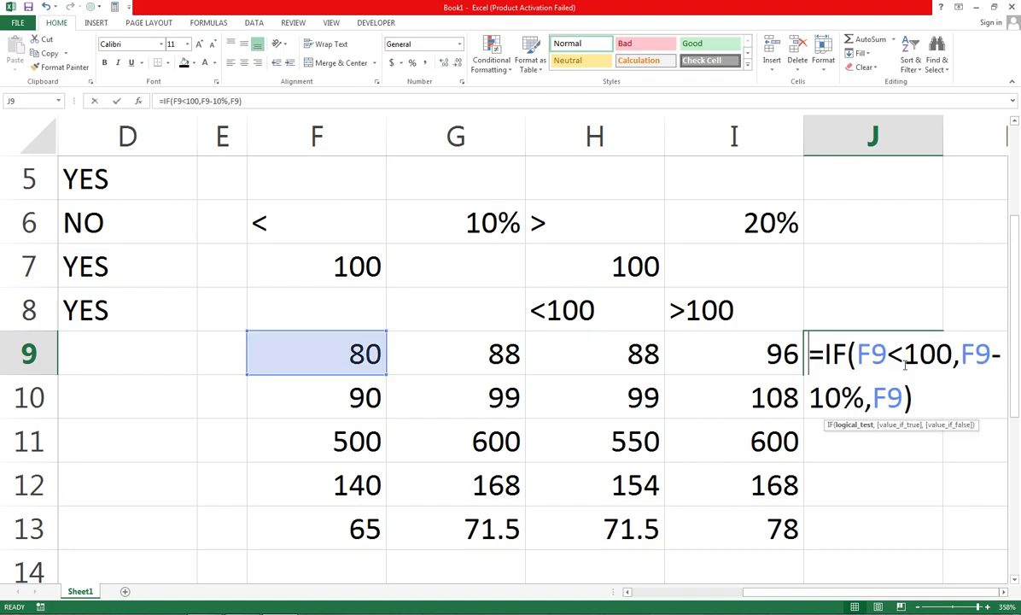
{"action": "left_click_drag", "start_coordinate": [864, 398], "coordinate": [811, 403]}
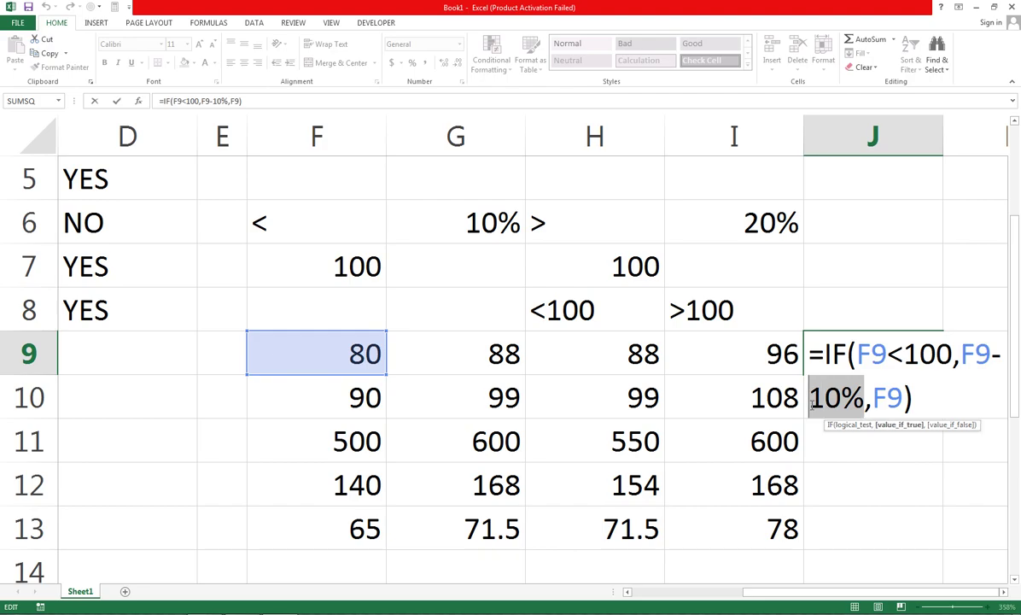
{"action": "key", "text": "Delete"}
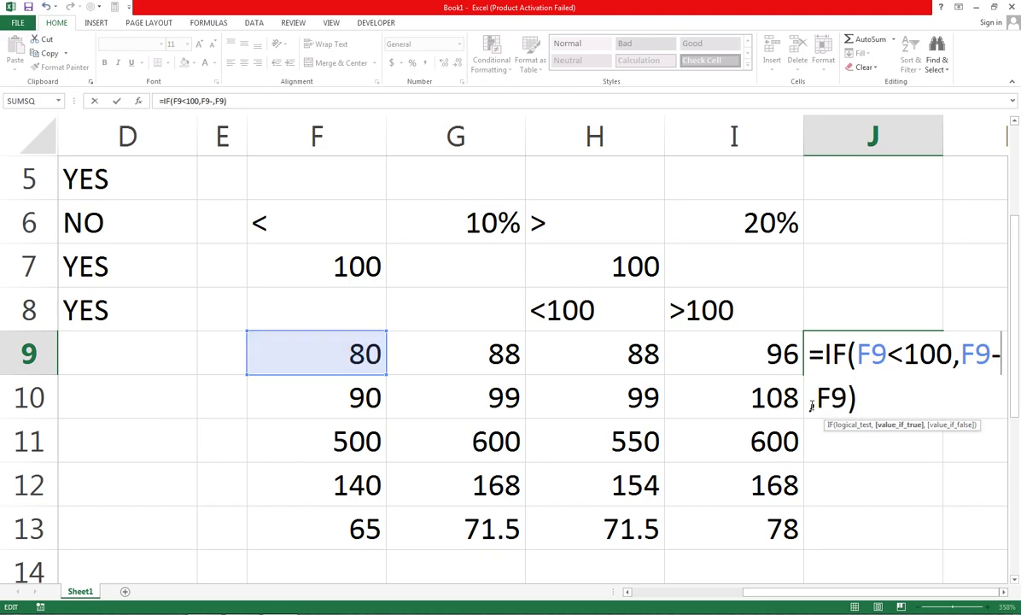
{"action": "type", "text": "10"}
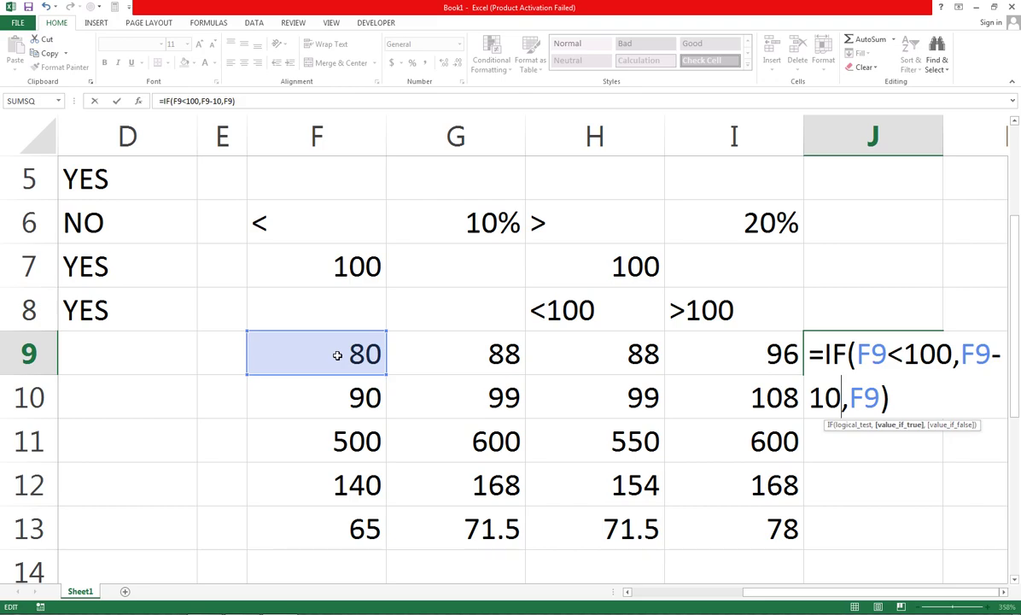
{"action": "key", "text": "Return"}
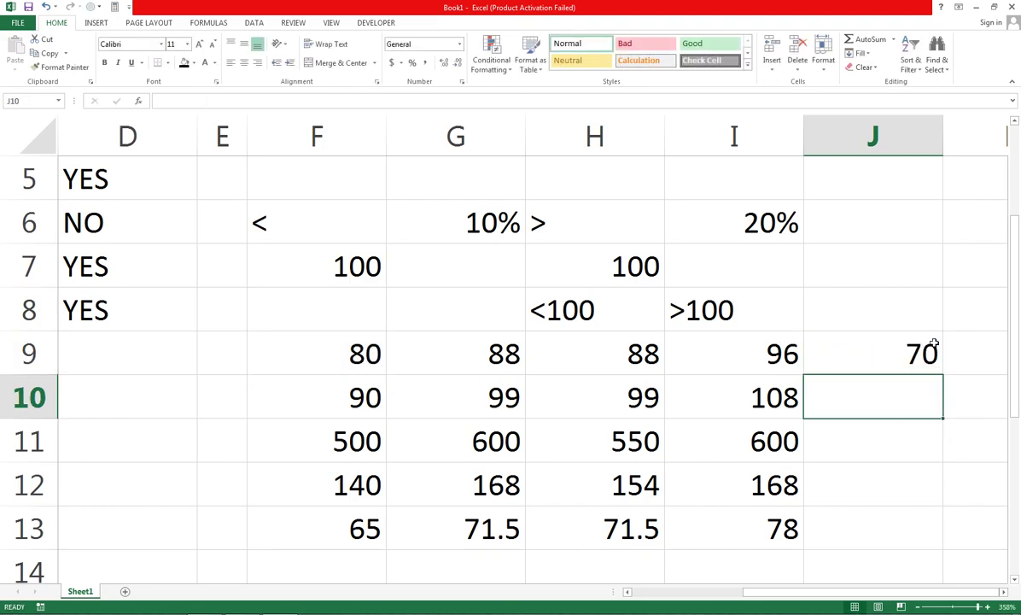
{"action": "left_click", "coordinate": [868, 335]}
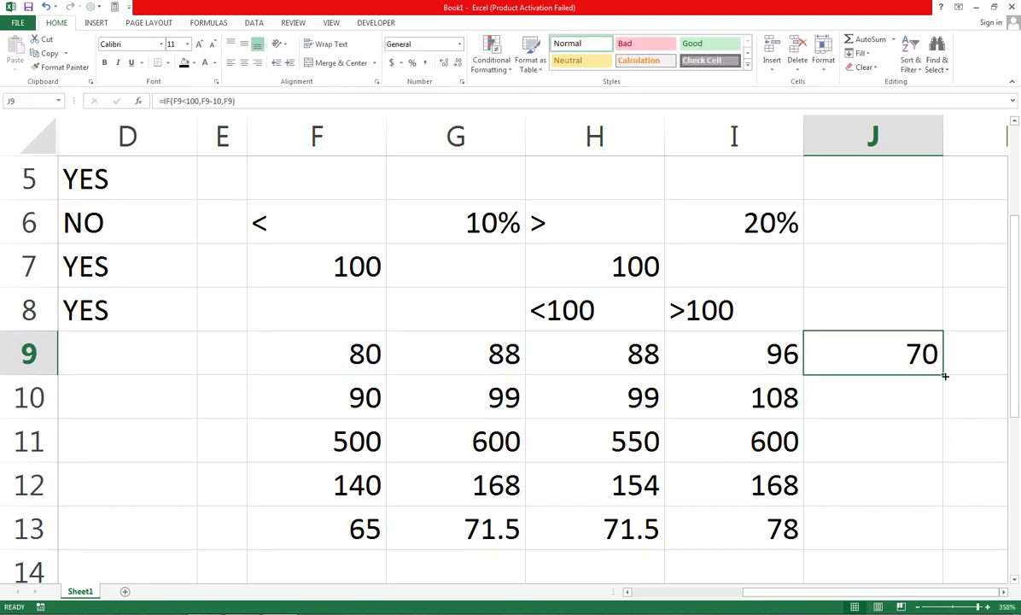
Fill J9's IF formula down to J13, giving 80, 500, 140 and 55 in rows 10–13.
{"action": "mouse_move", "coordinate": [946, 375]}
{"action": "left_mouse_down"}
{"action": "mouse_move", "coordinate": [940, 456]}
{"action": "mouse_move", "coordinate": [904, 534]}
{"action": "left_mouse_up"}
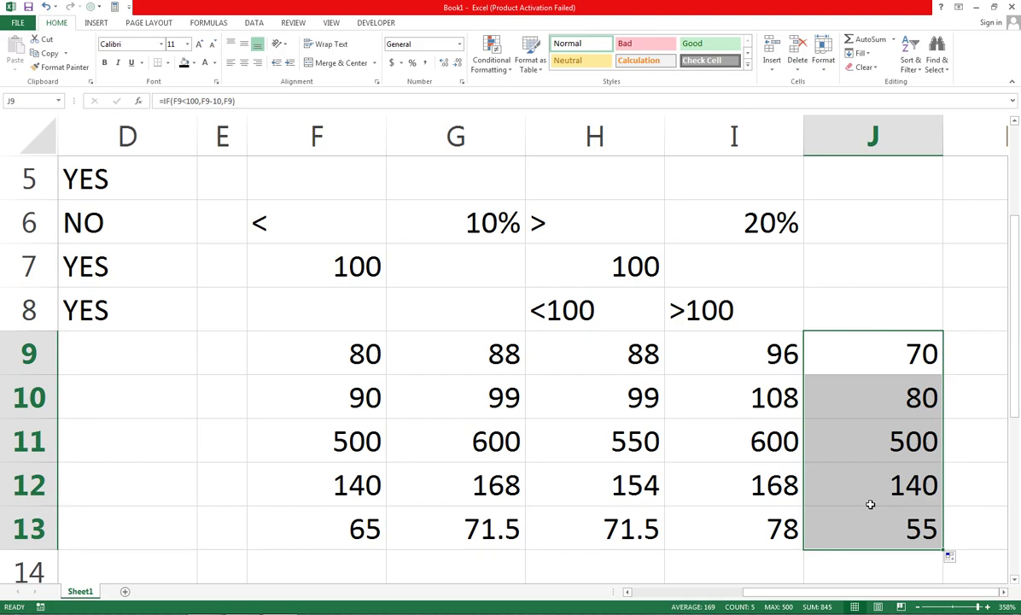